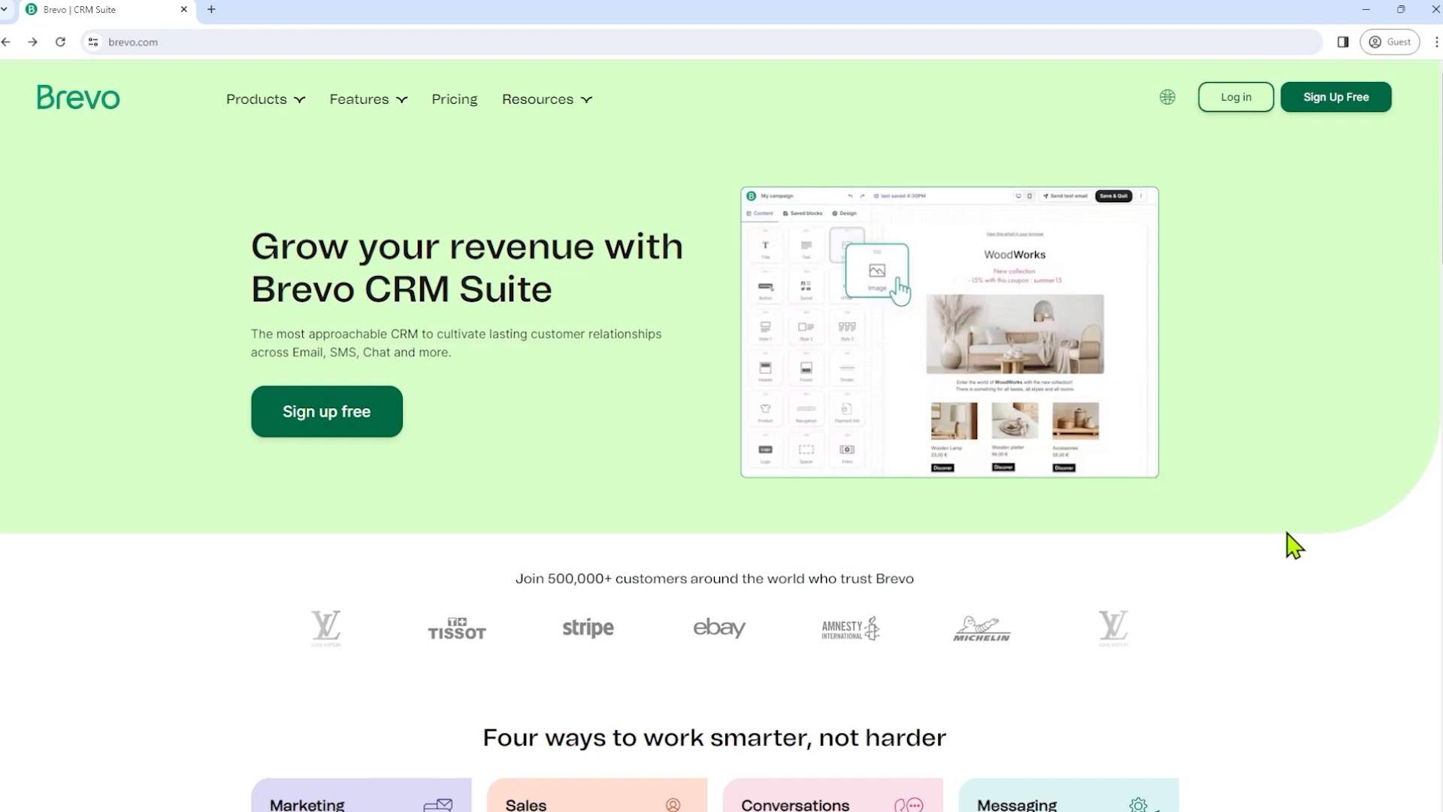
- Start a free Brevo account sign-up and enter the registration e-mail address
{"action": "left_click", "coordinate": [1316, 105]}
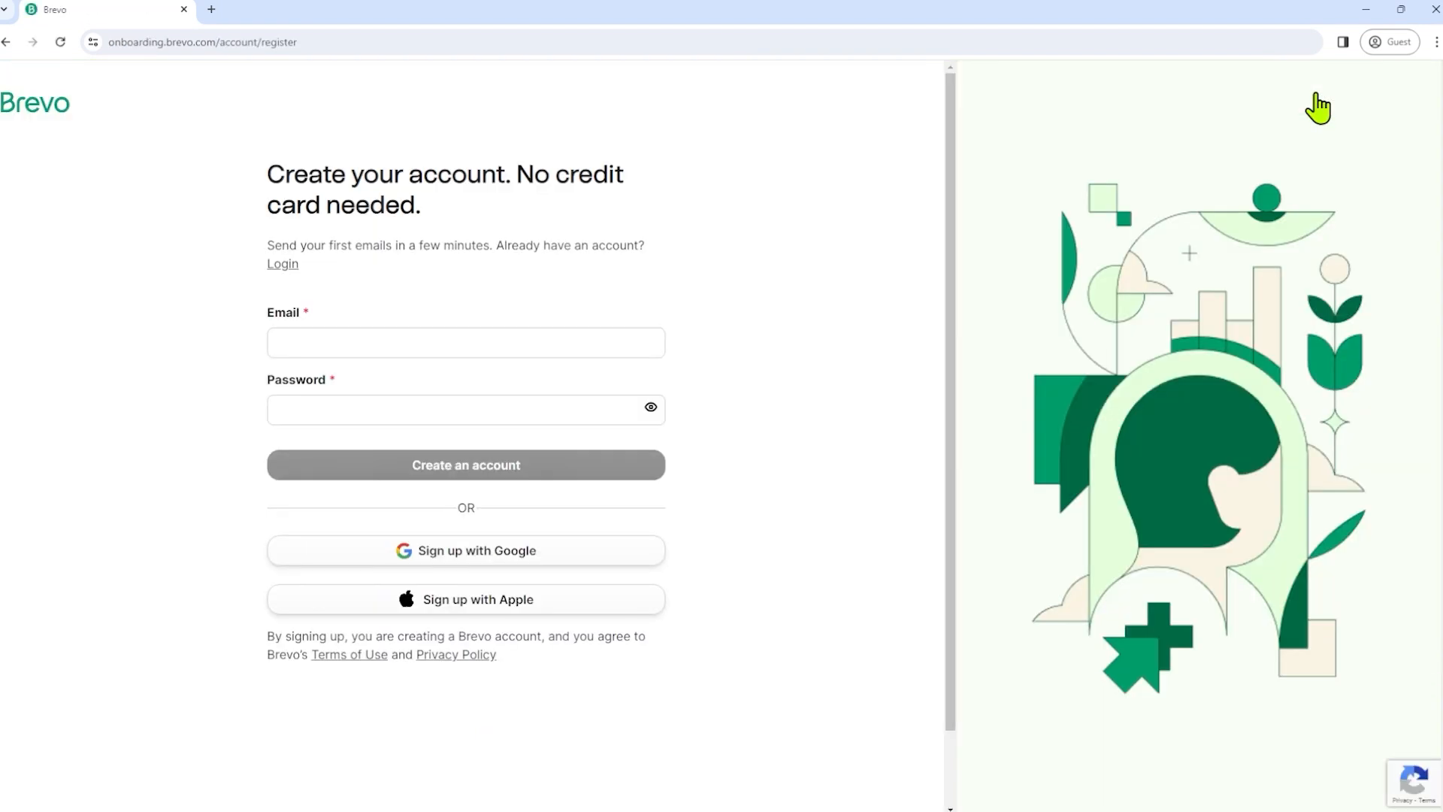
{"action": "left_click", "coordinate": [459, 345]}
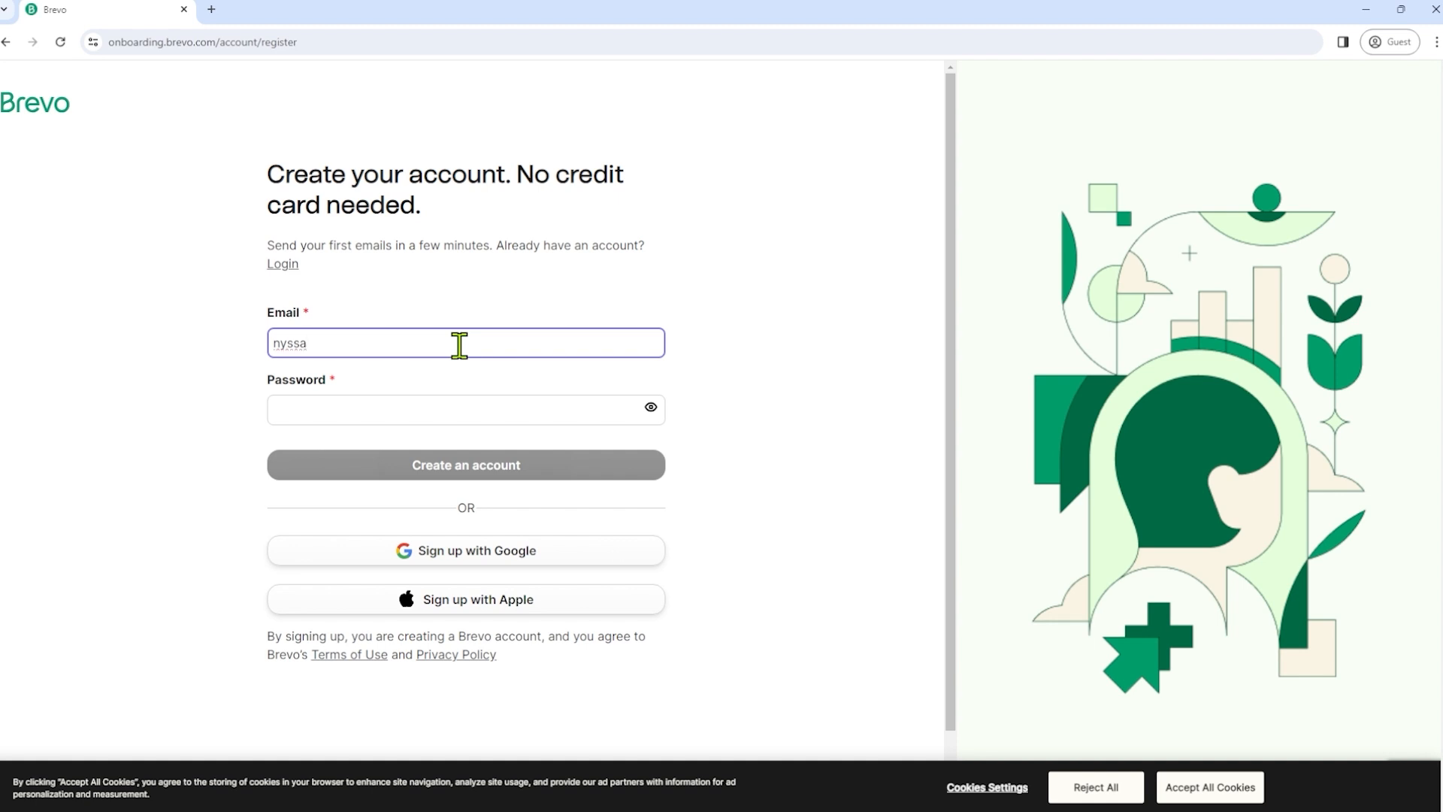
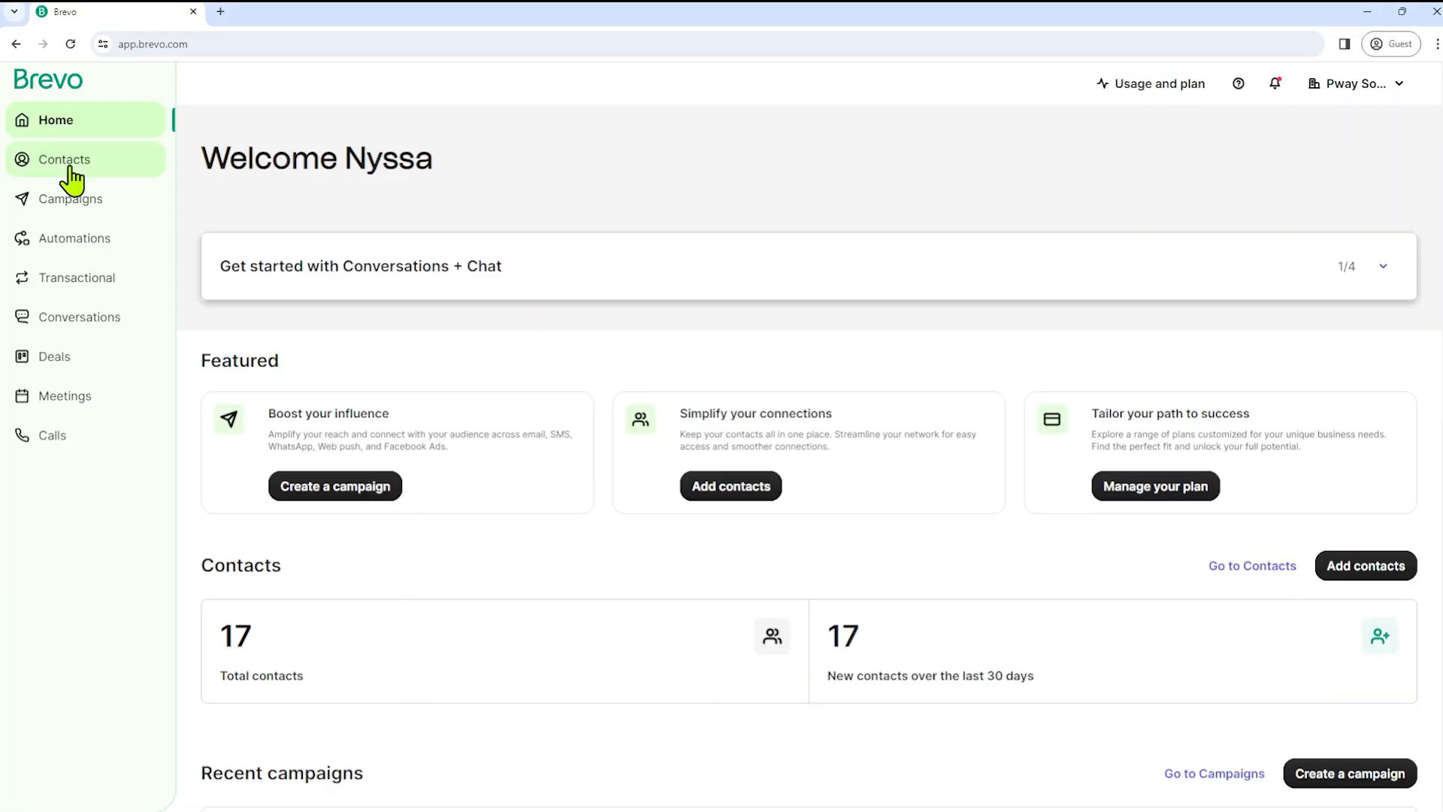
- In Contacts, review the SMS and WhatsApp fields of a new contact, then close it unsaved
{"action": "left_click", "coordinate": [67, 161]}
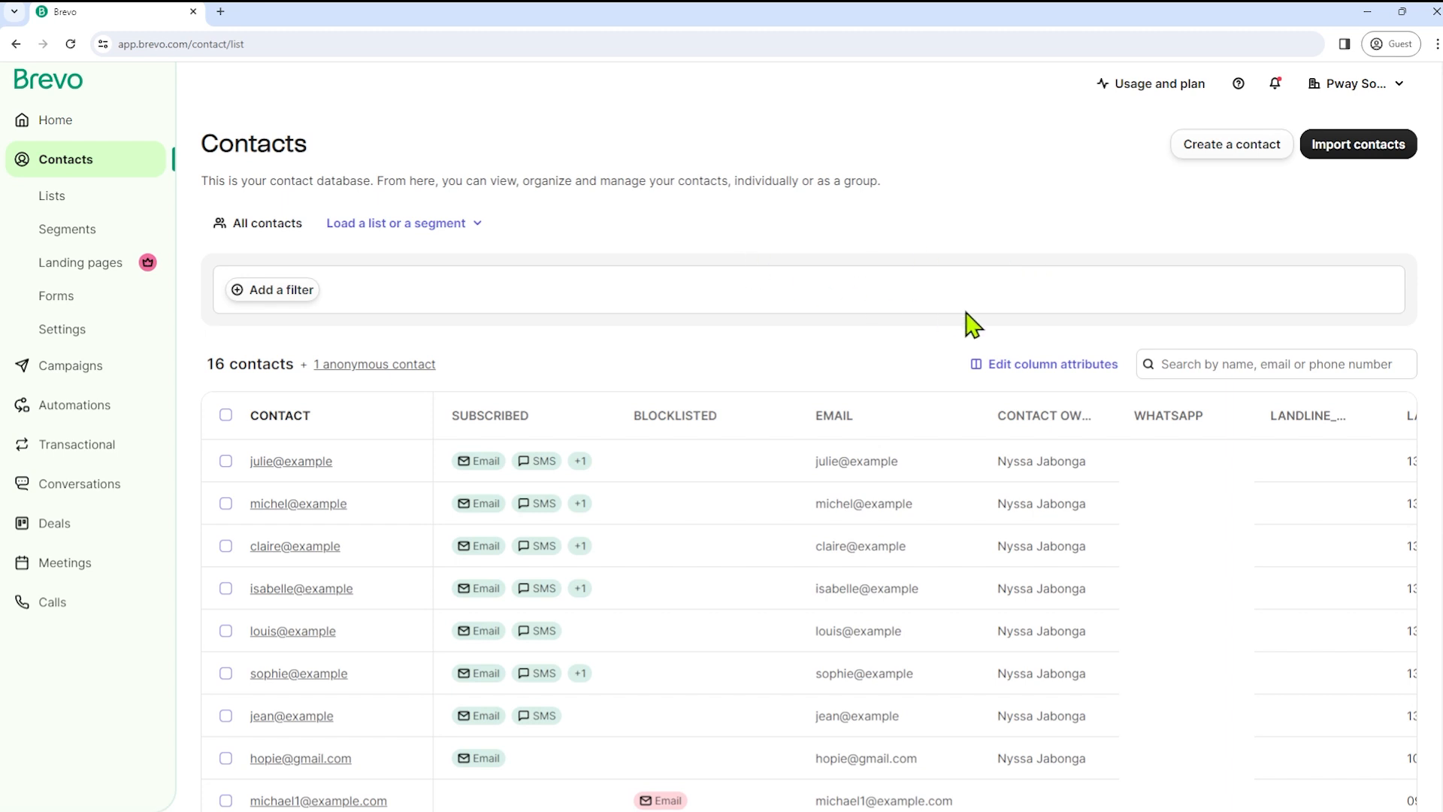
{"action": "left_click", "coordinate": [1236, 149]}
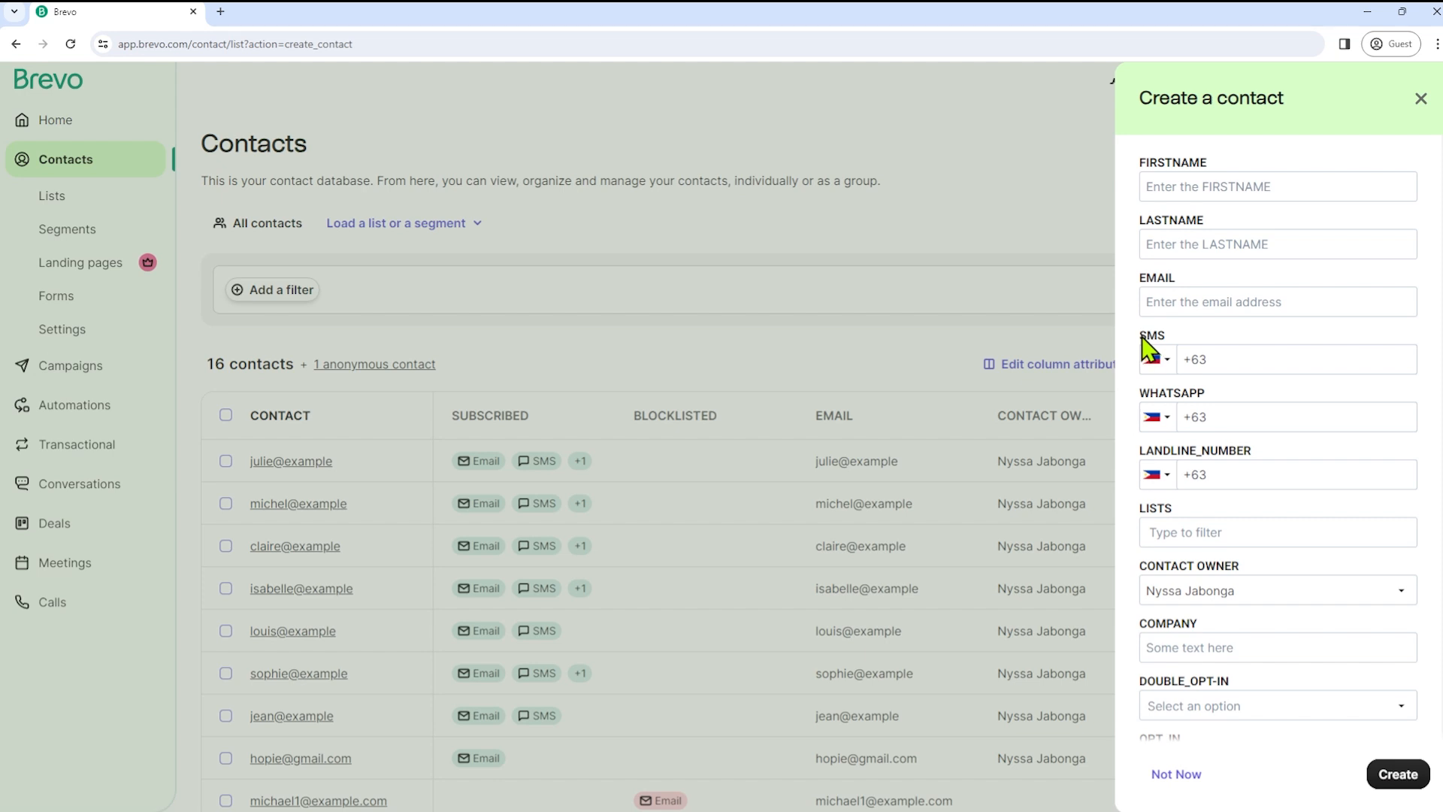
{"action": "left_click_drag", "start_coordinate": [1142, 336], "coordinate": [1176, 335]}
{"action": "left_click_drag", "start_coordinate": [1141, 392], "coordinate": [1210, 392]}
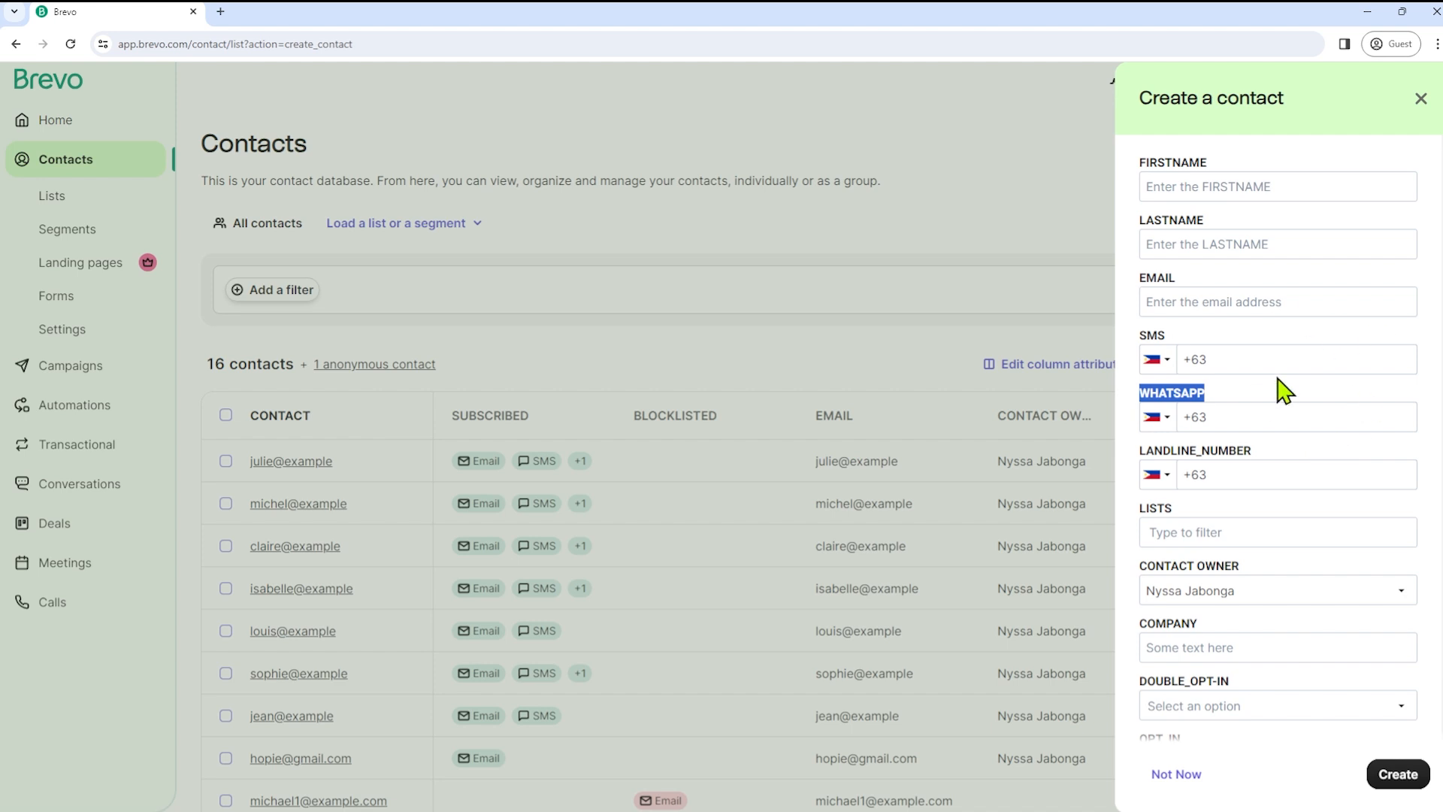
{"action": "scroll", "coordinate": [1323, 613], "scroll_direction": "down", "scroll_amount": 2}
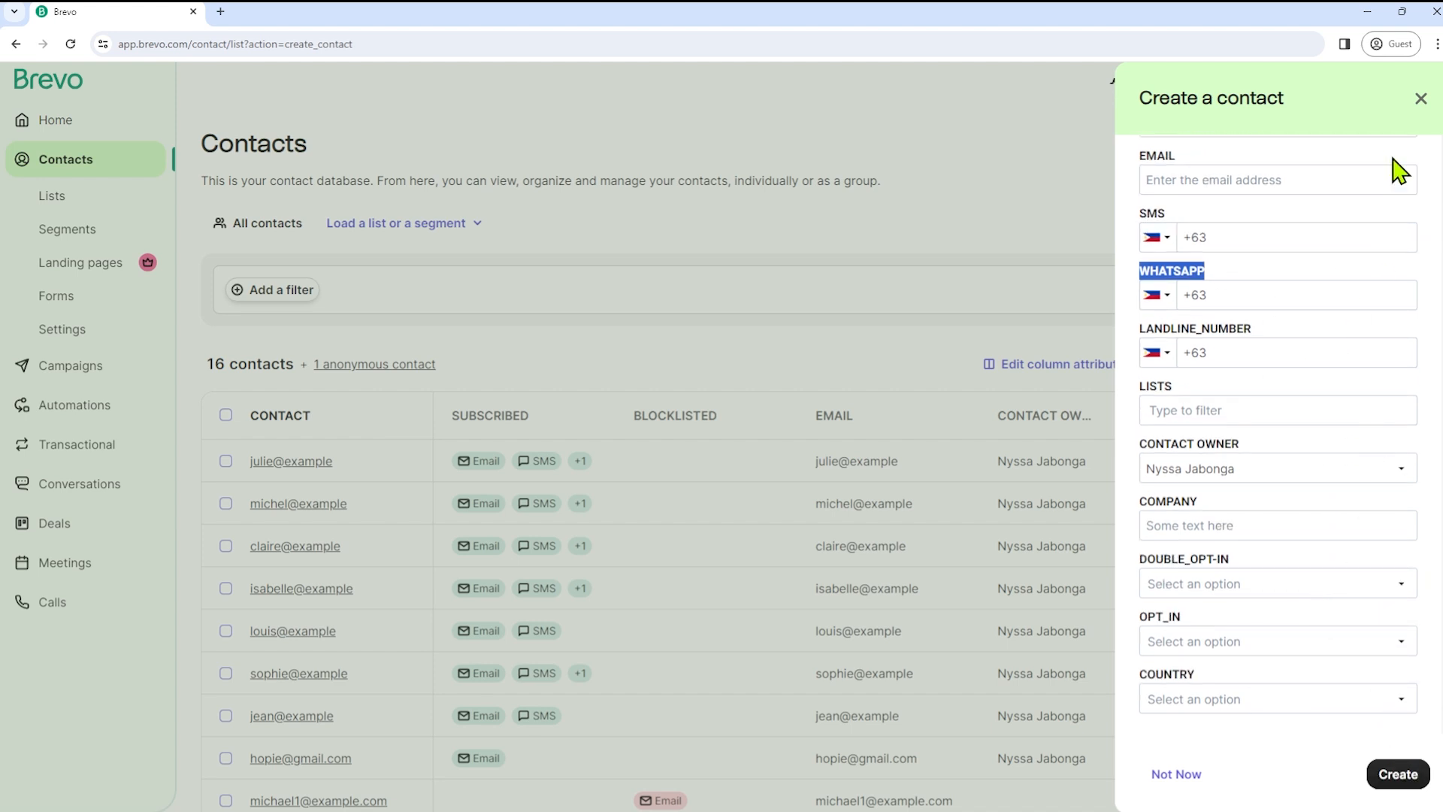
{"action": "left_click", "coordinate": [1420, 100]}
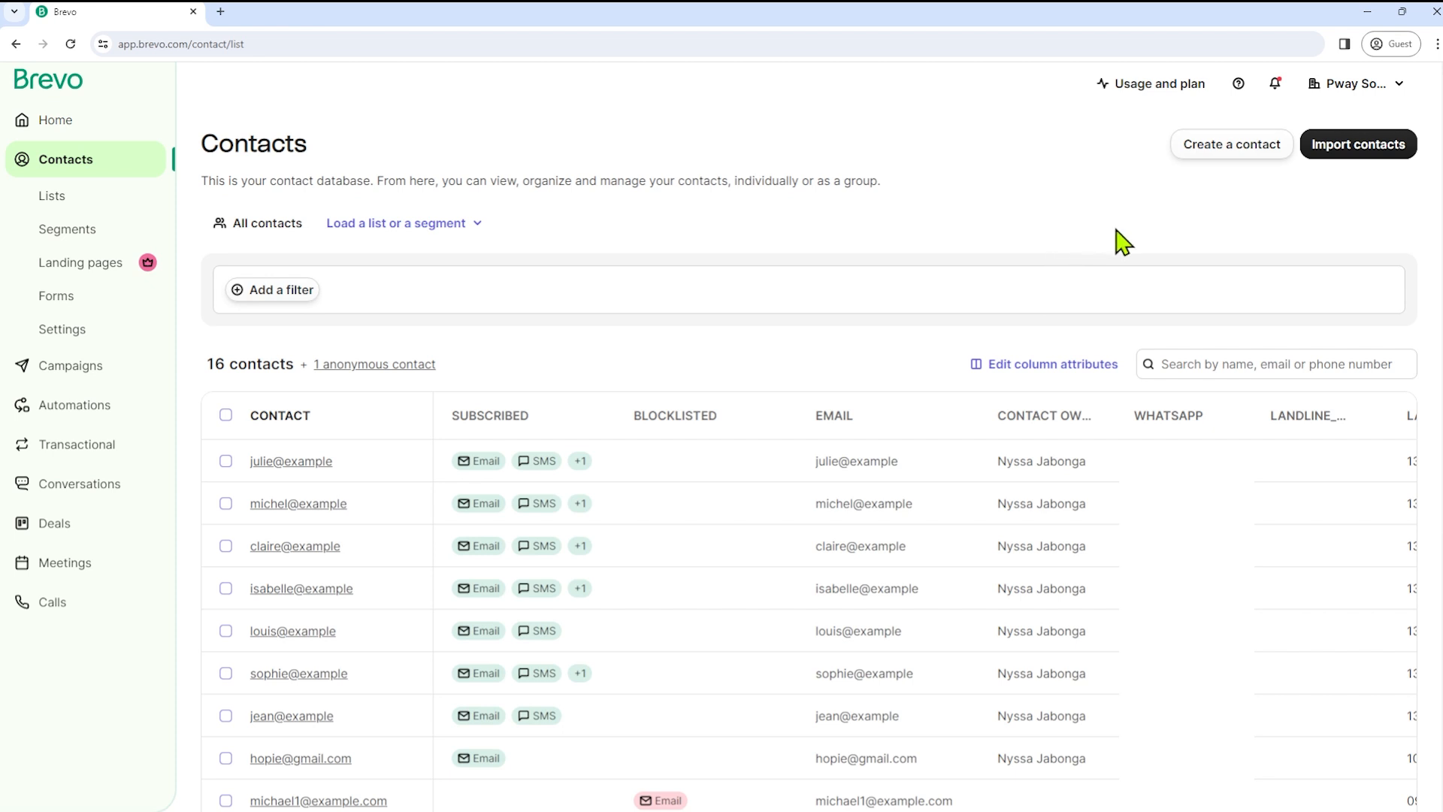
- Review the contact import options, then view the seven contact lists
{"action": "left_click", "coordinate": [1361, 153]}
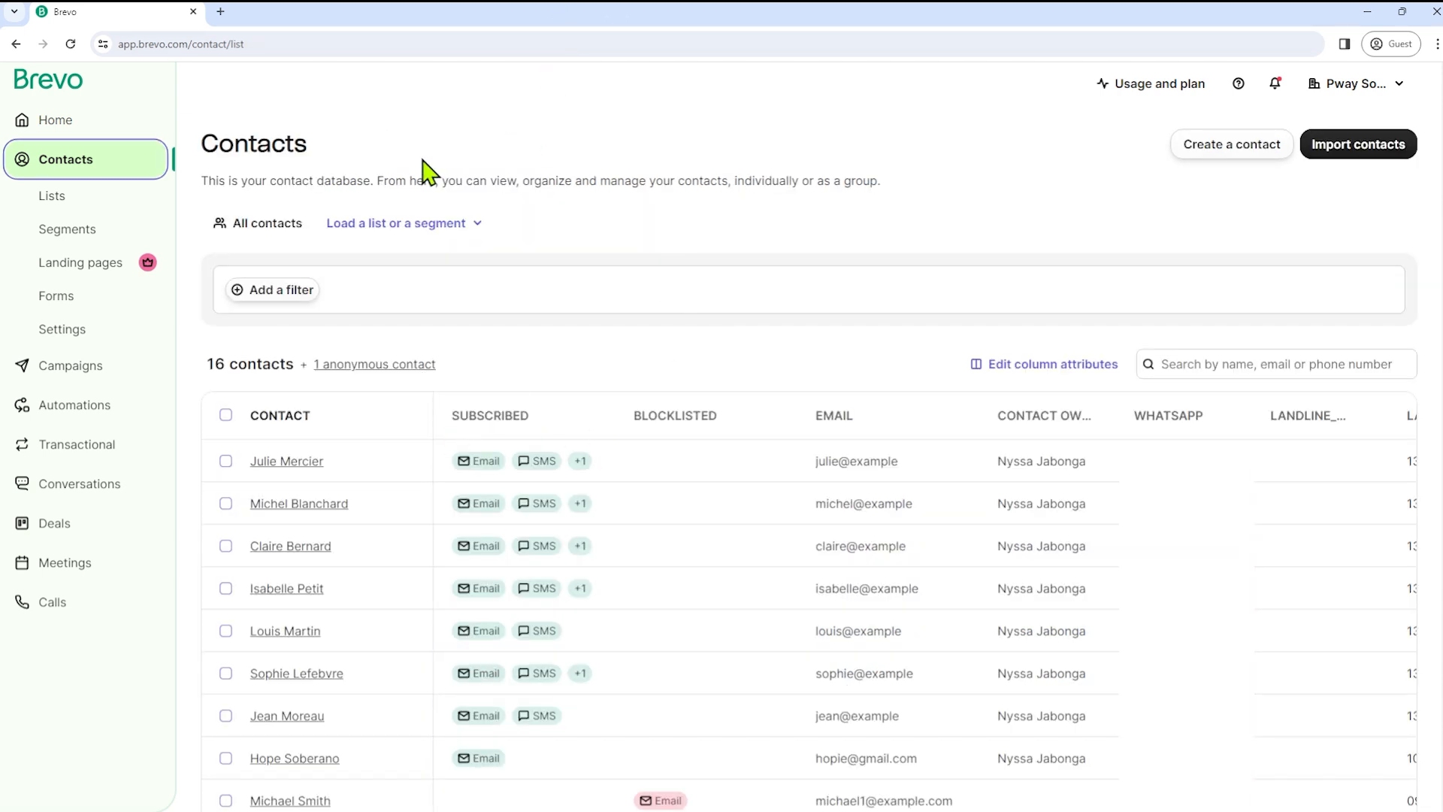
{"action": "left_click", "coordinate": [88, 211]}
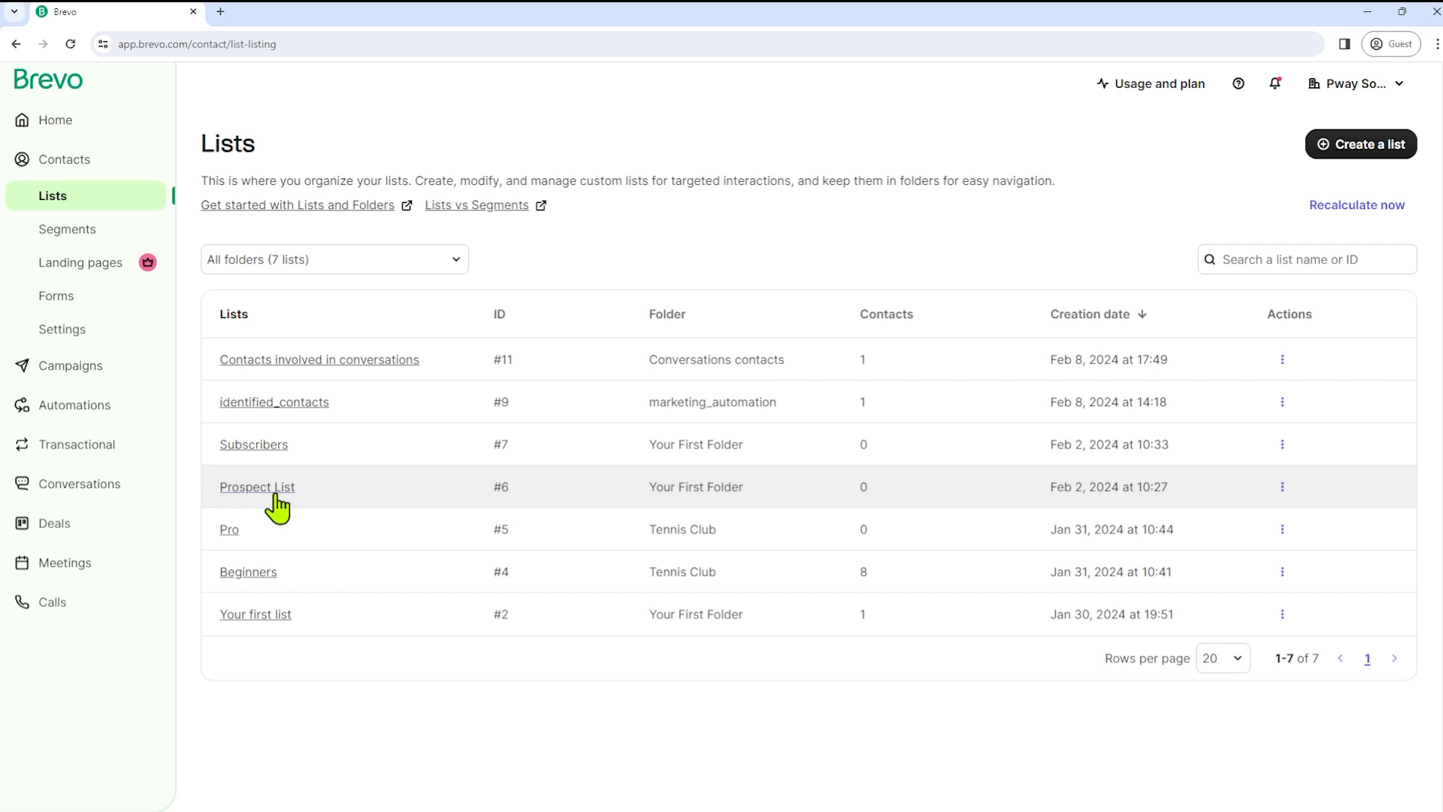
- Browse Segments and Forms, add an SMS number field to a new form, then view SMS campaigns
{"action": "left_click", "coordinate": [81, 245]}
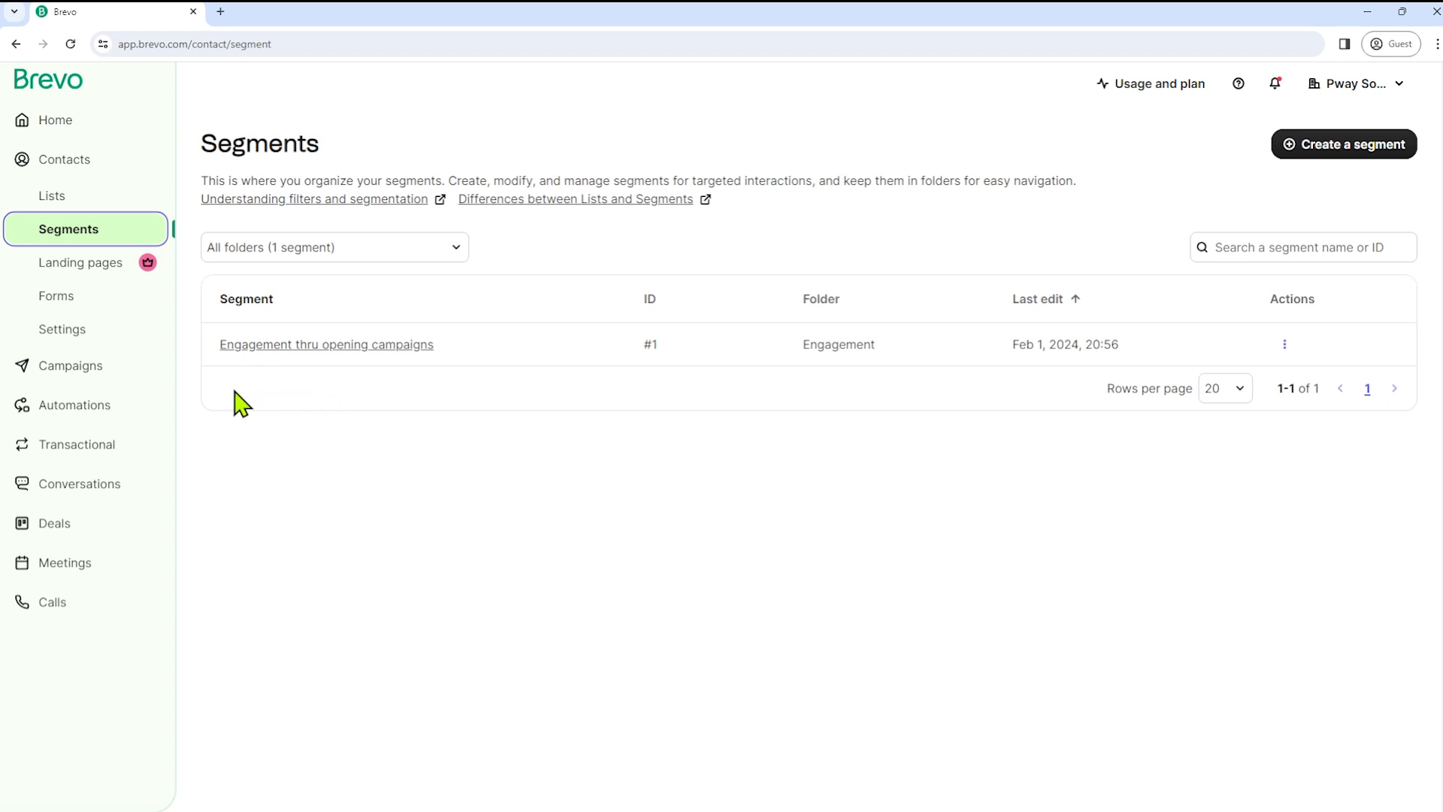
{"action": "left_click", "coordinate": [76, 296]}
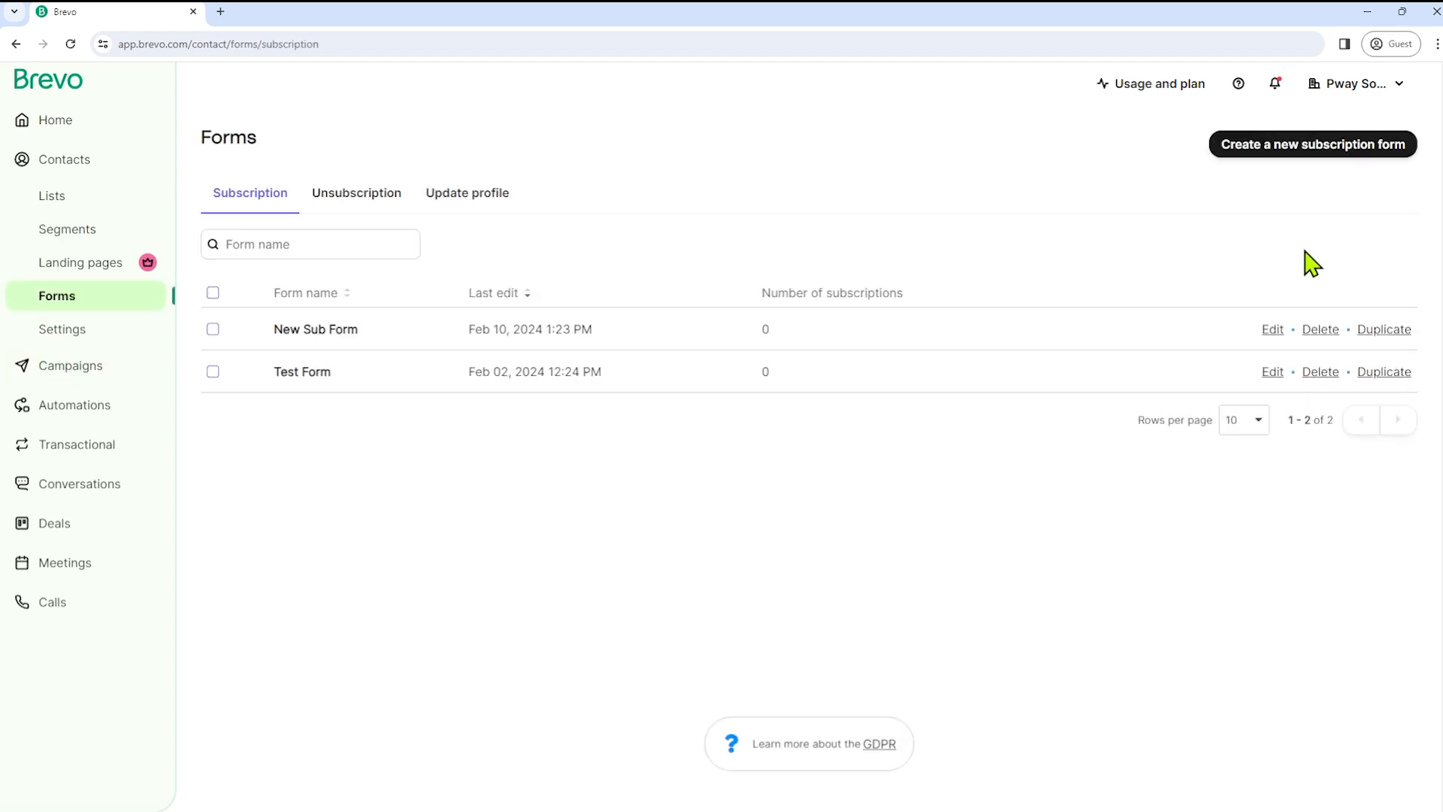
{"action": "left_click", "coordinate": [1320, 158]}
{"action": "left_click_drag", "start_coordinate": [292, 377], "coordinate": [849, 470]}
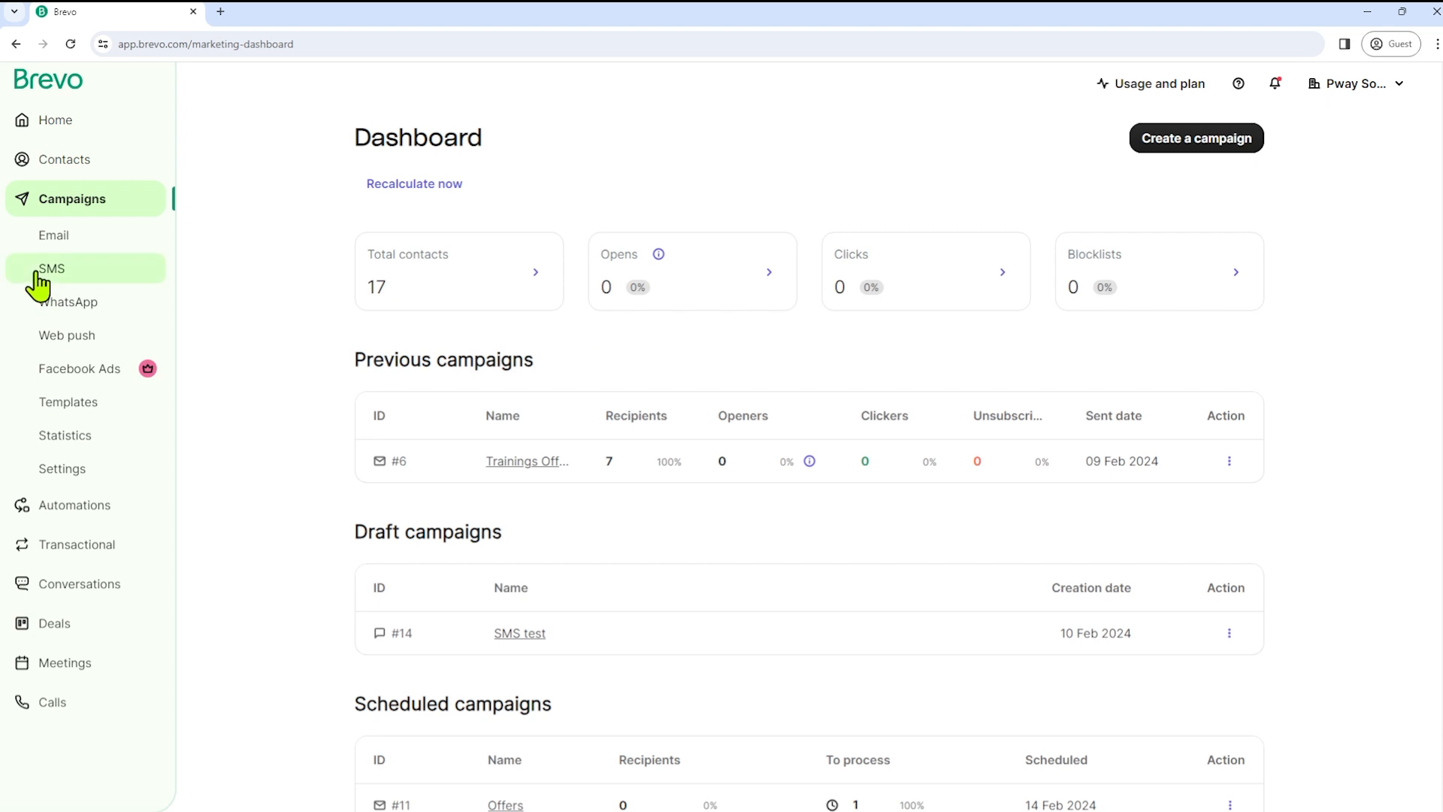
{"action": "left_click", "coordinate": [38, 284]}
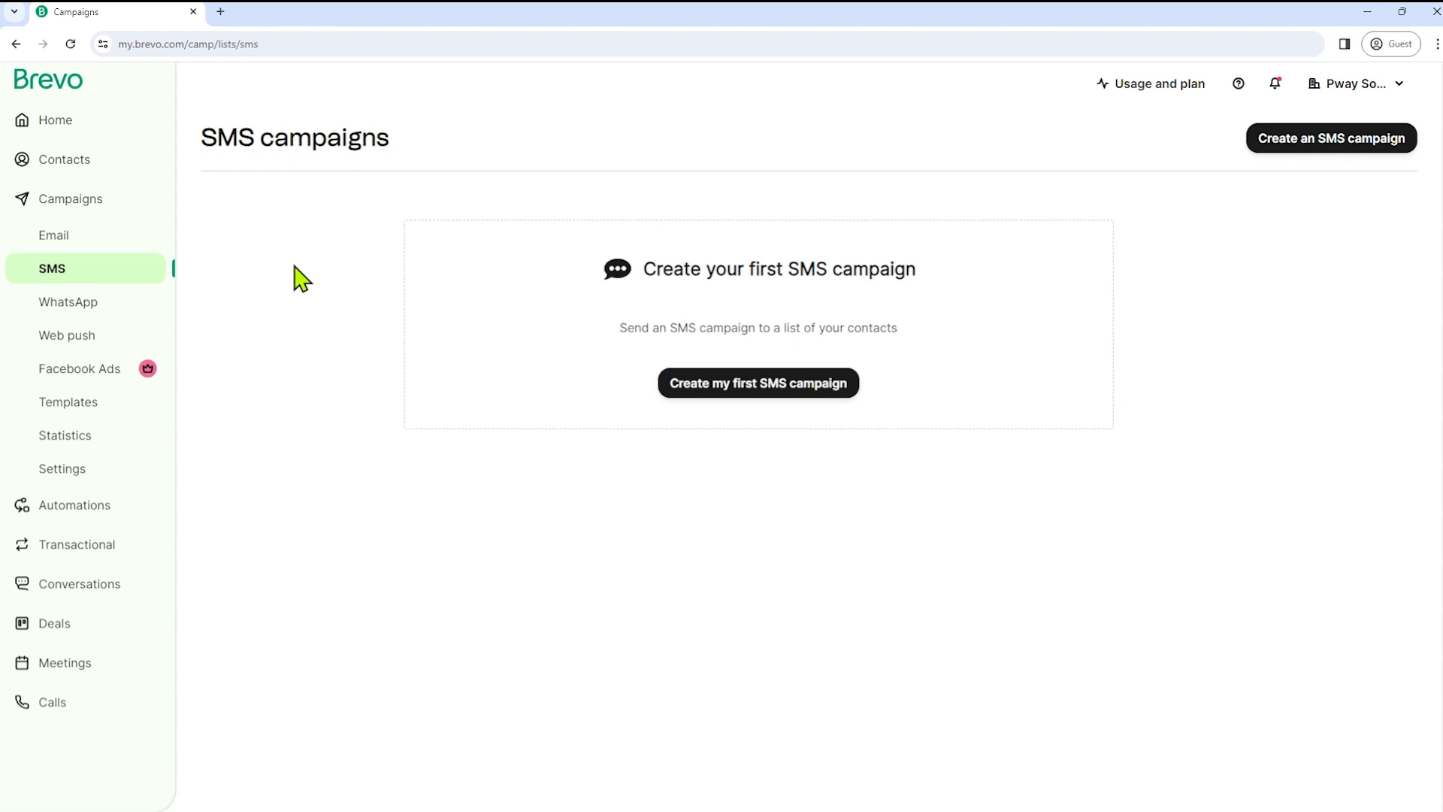
- Create the first SMS campaign named 'Tennis coaching' and fill in its SMS sender name
{"action": "left_click", "coordinate": [741, 395]}
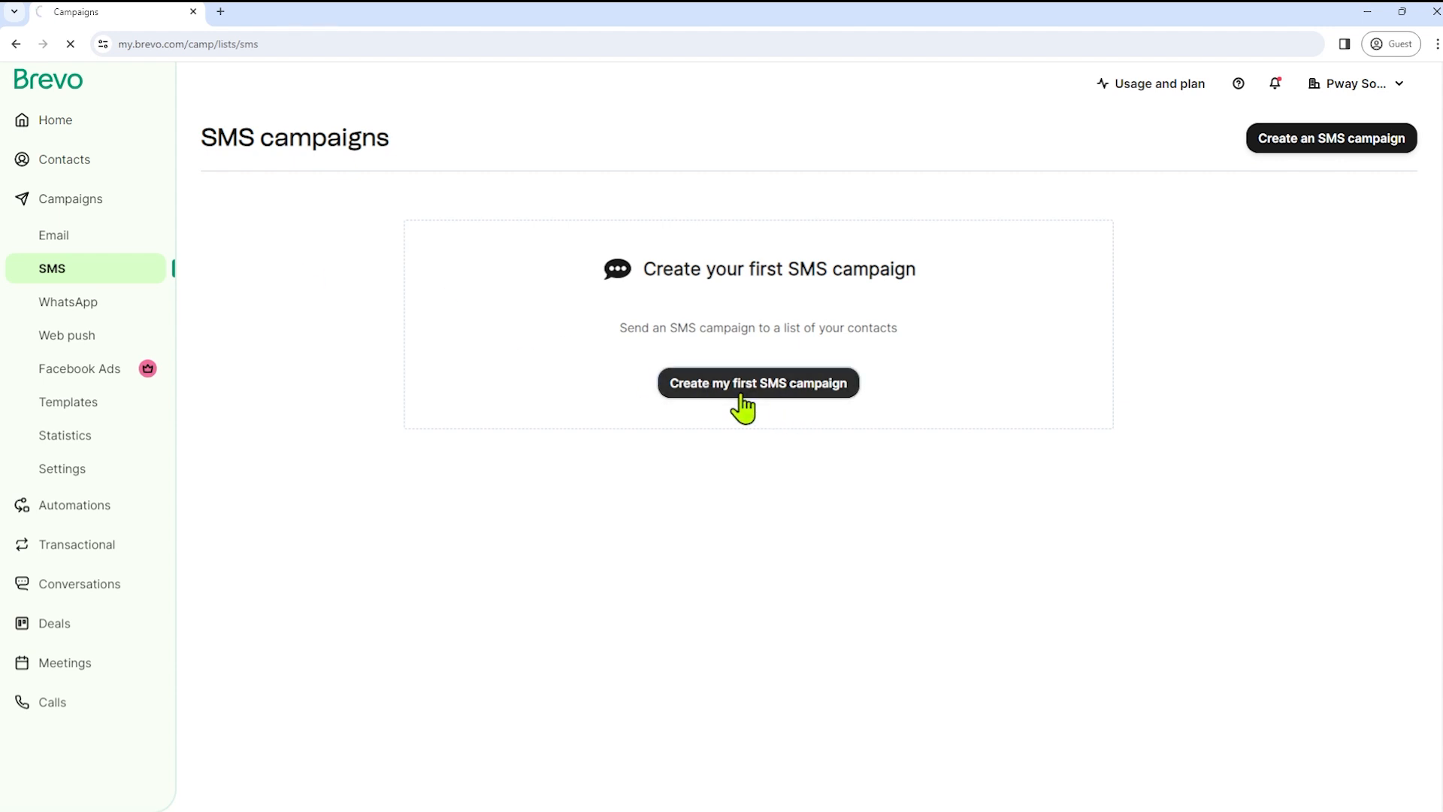
{"action": "left_click", "coordinate": [654, 303]}
{"action": "type", "text": "Tes"}
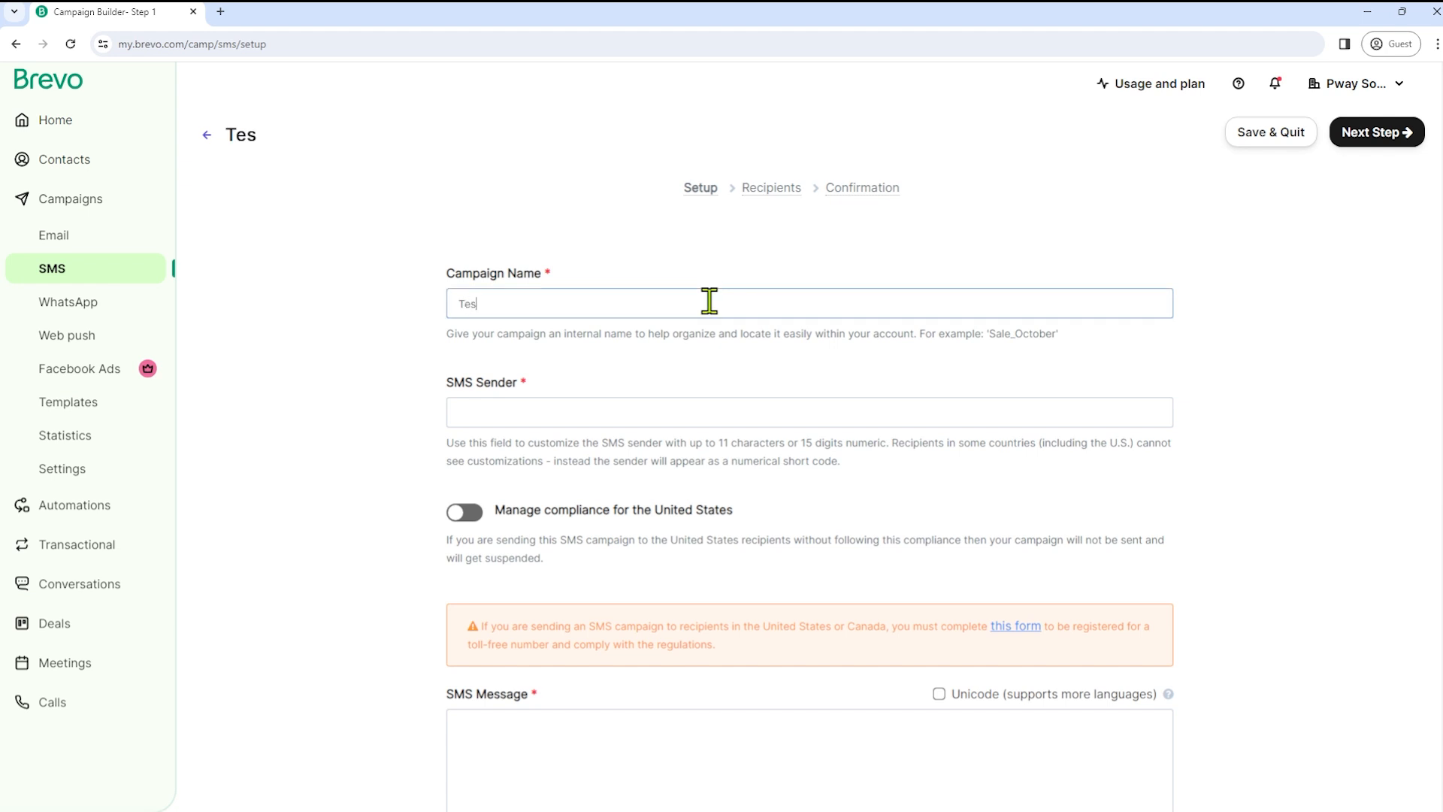
{"action": "type", "text": "nis coaching"}
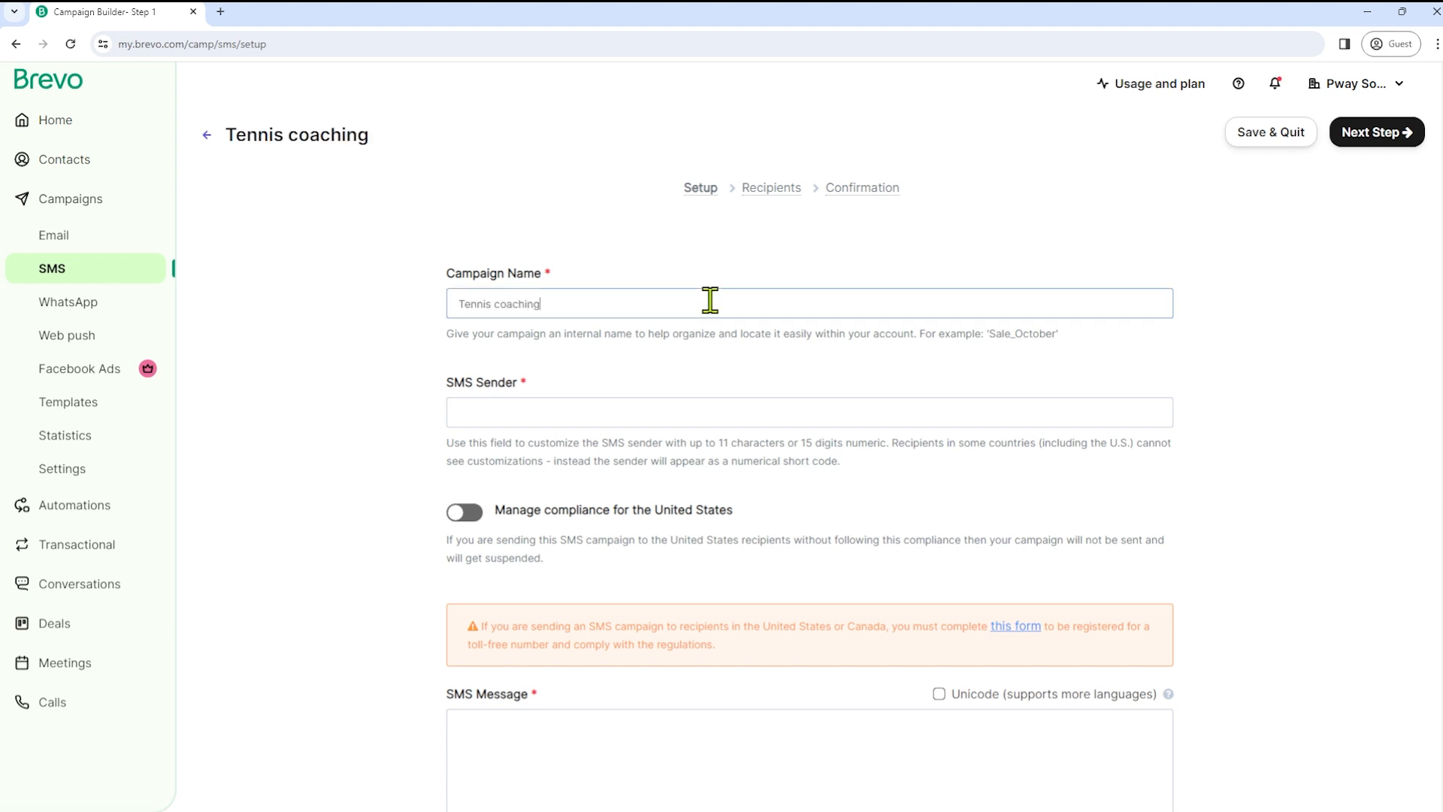
{"action": "left_click", "coordinate": [622, 419]}
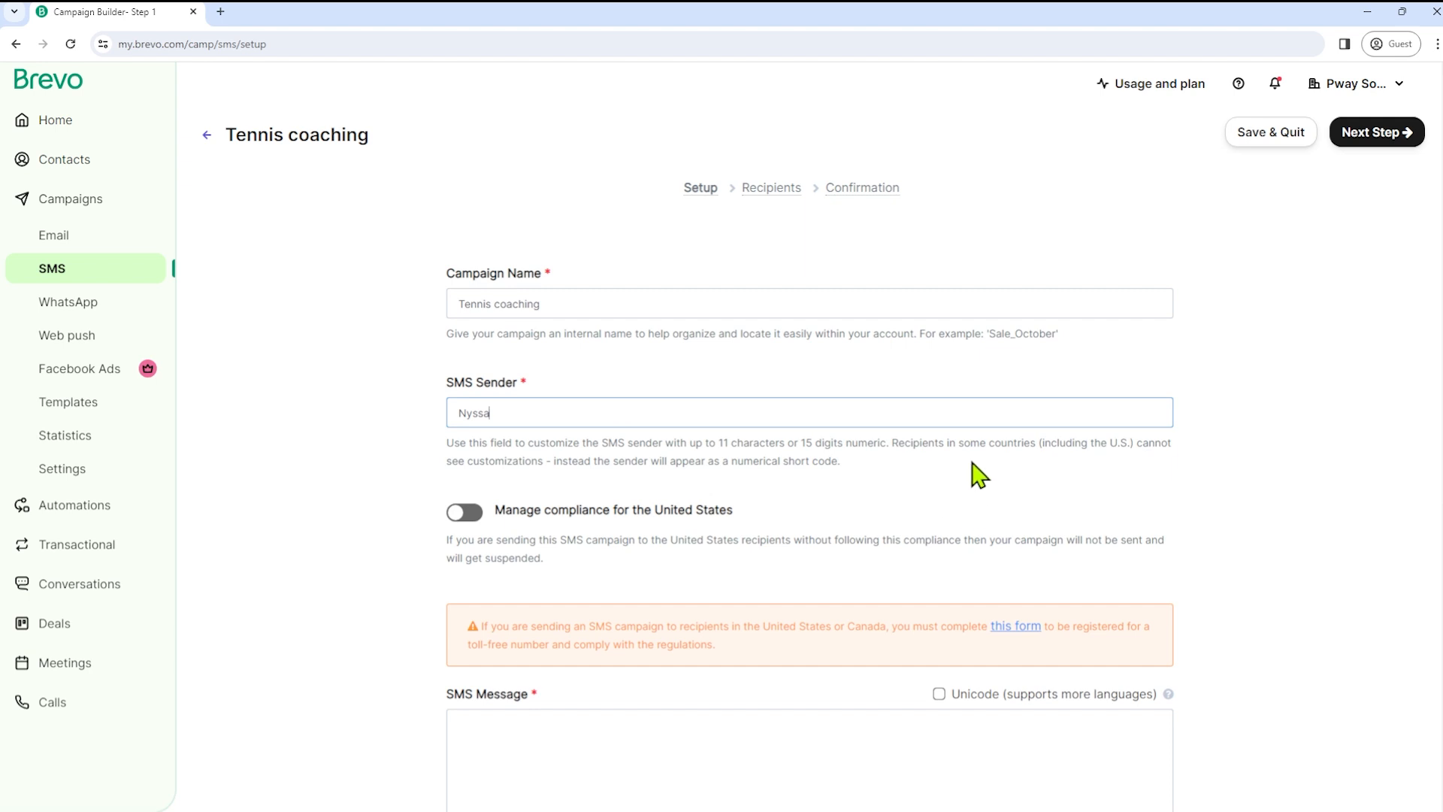
{"action": "double_click", "coordinate": [906, 442]}
{"action": "left_click_drag", "start_coordinate": [953, 464], "coordinate": [841, 458]}
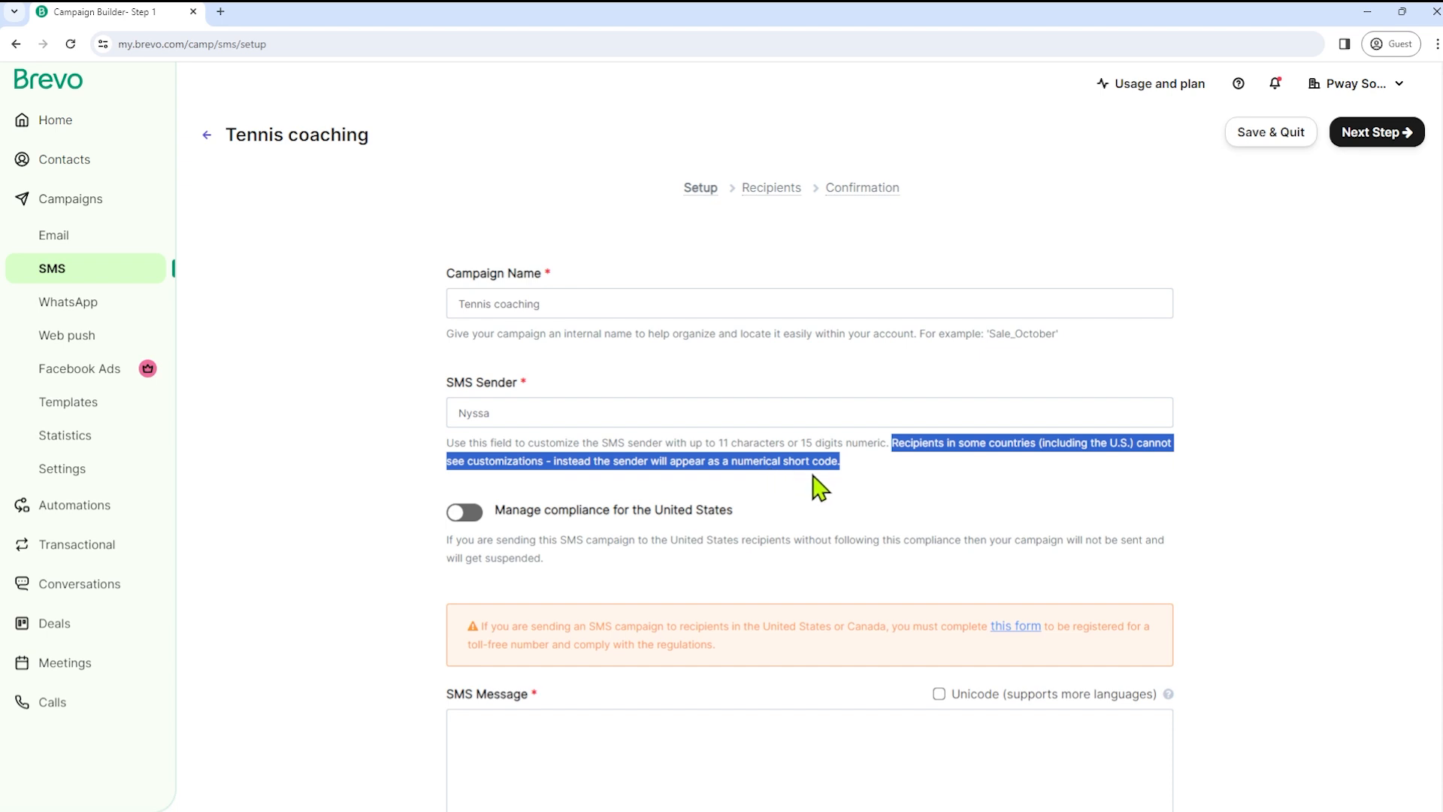
- Enable US compliance with organization prefix PW and instructions 'Type "STOP" to unsubscribe'
{"action": "left_click", "coordinate": [472, 515]}
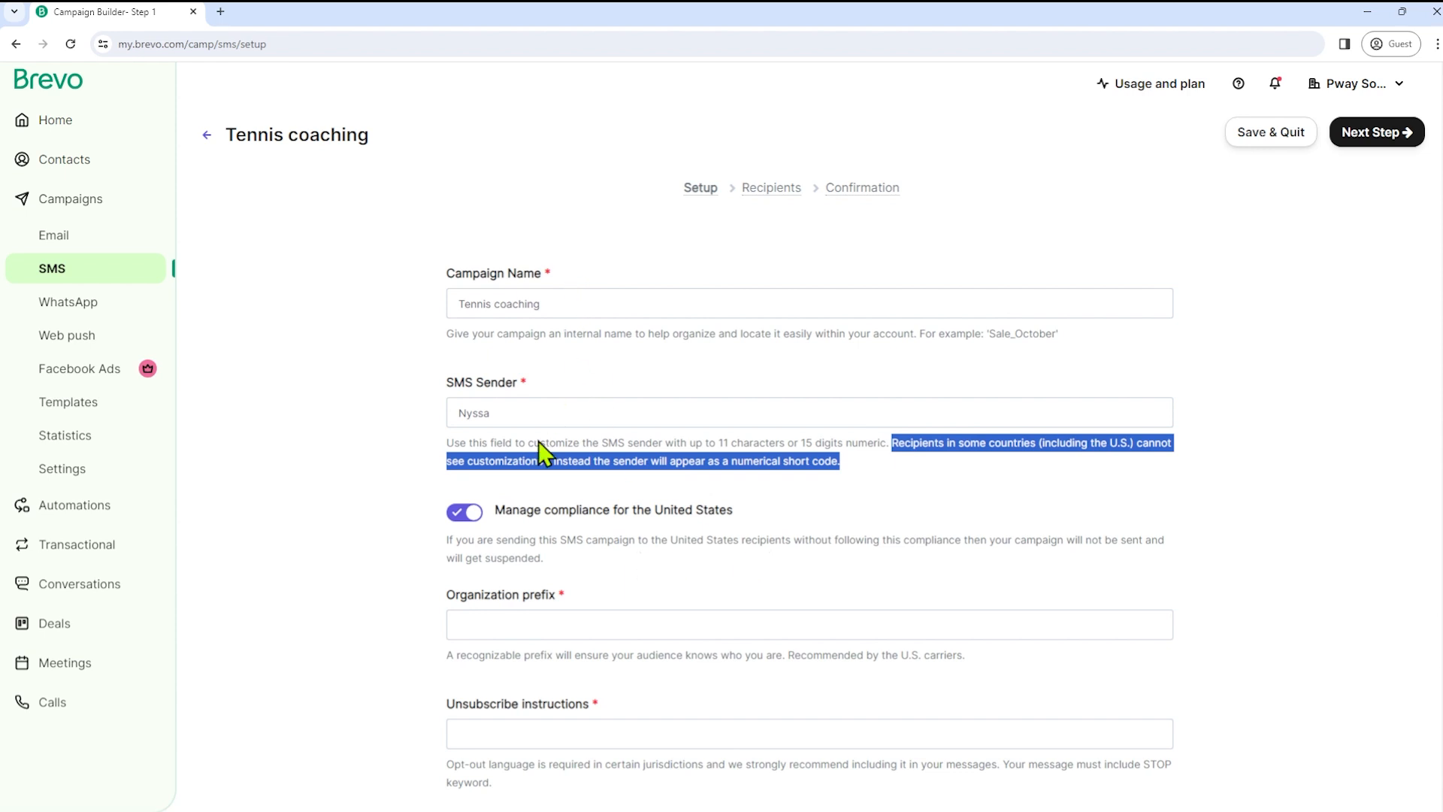
{"action": "scroll", "coordinate": [404, 499], "scroll_direction": "down", "scroll_amount": 3}
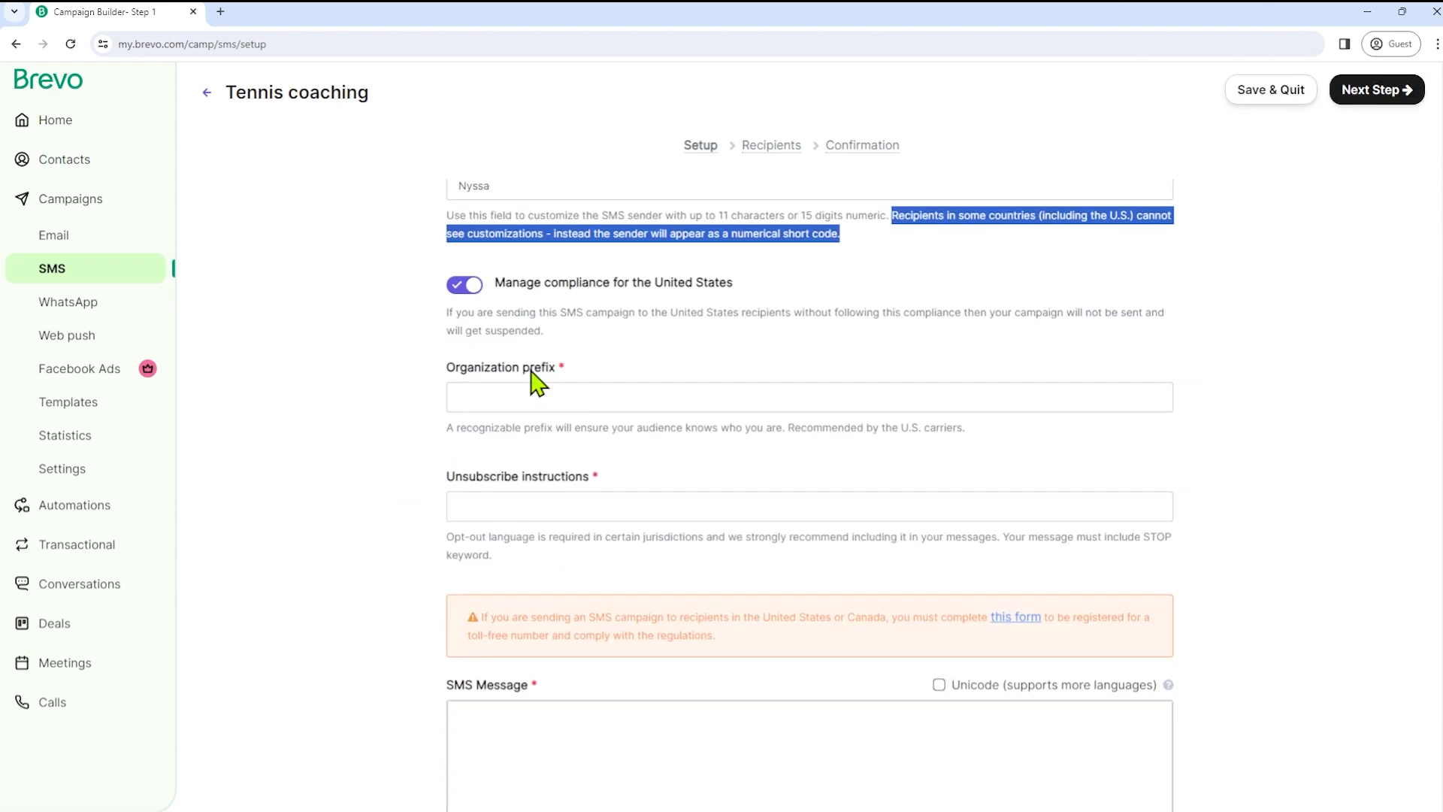
{"action": "left_click", "coordinate": [560, 370]}
{"action": "left_click_drag", "start_coordinate": [435, 486], "coordinate": [609, 469]}
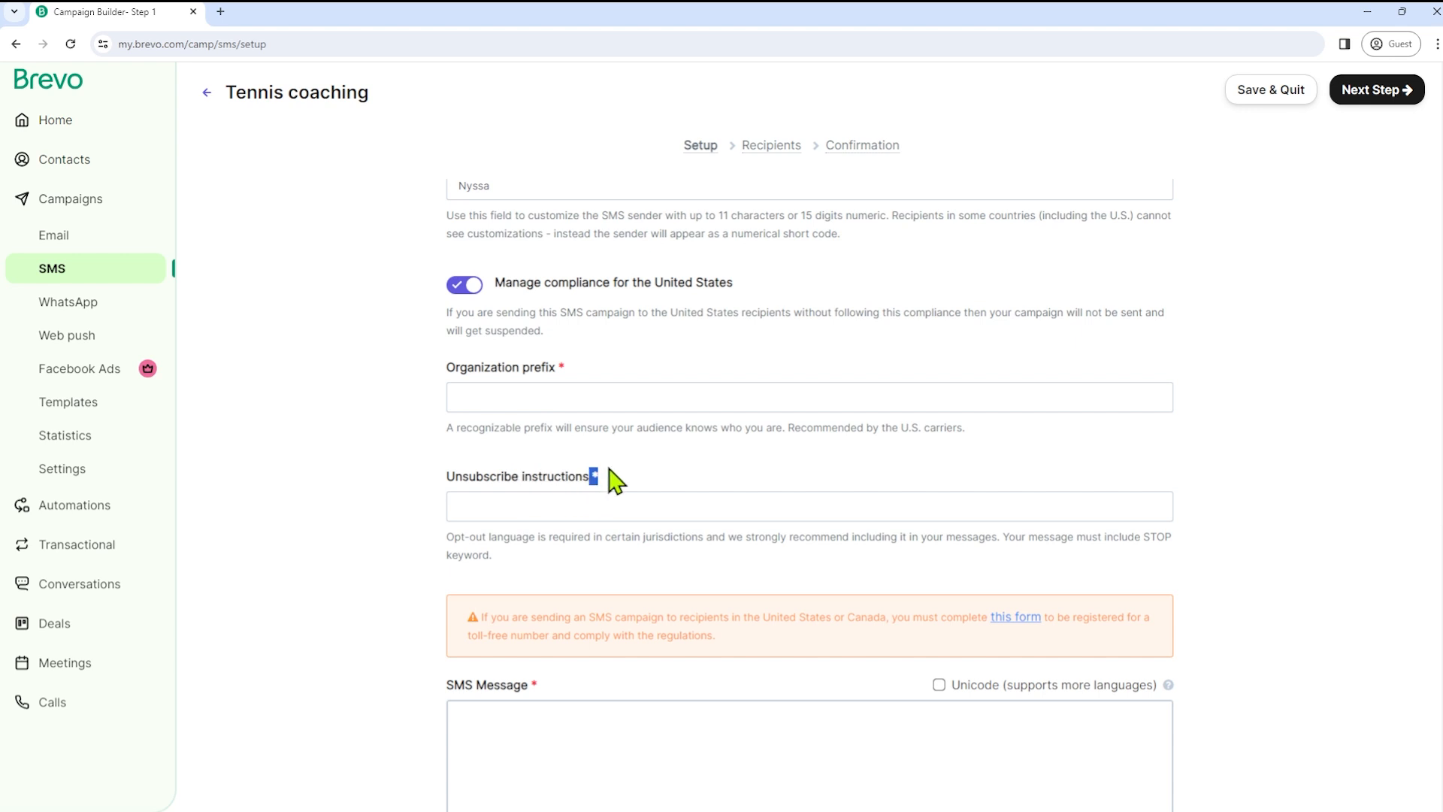
{"action": "left_click", "coordinate": [508, 396]}
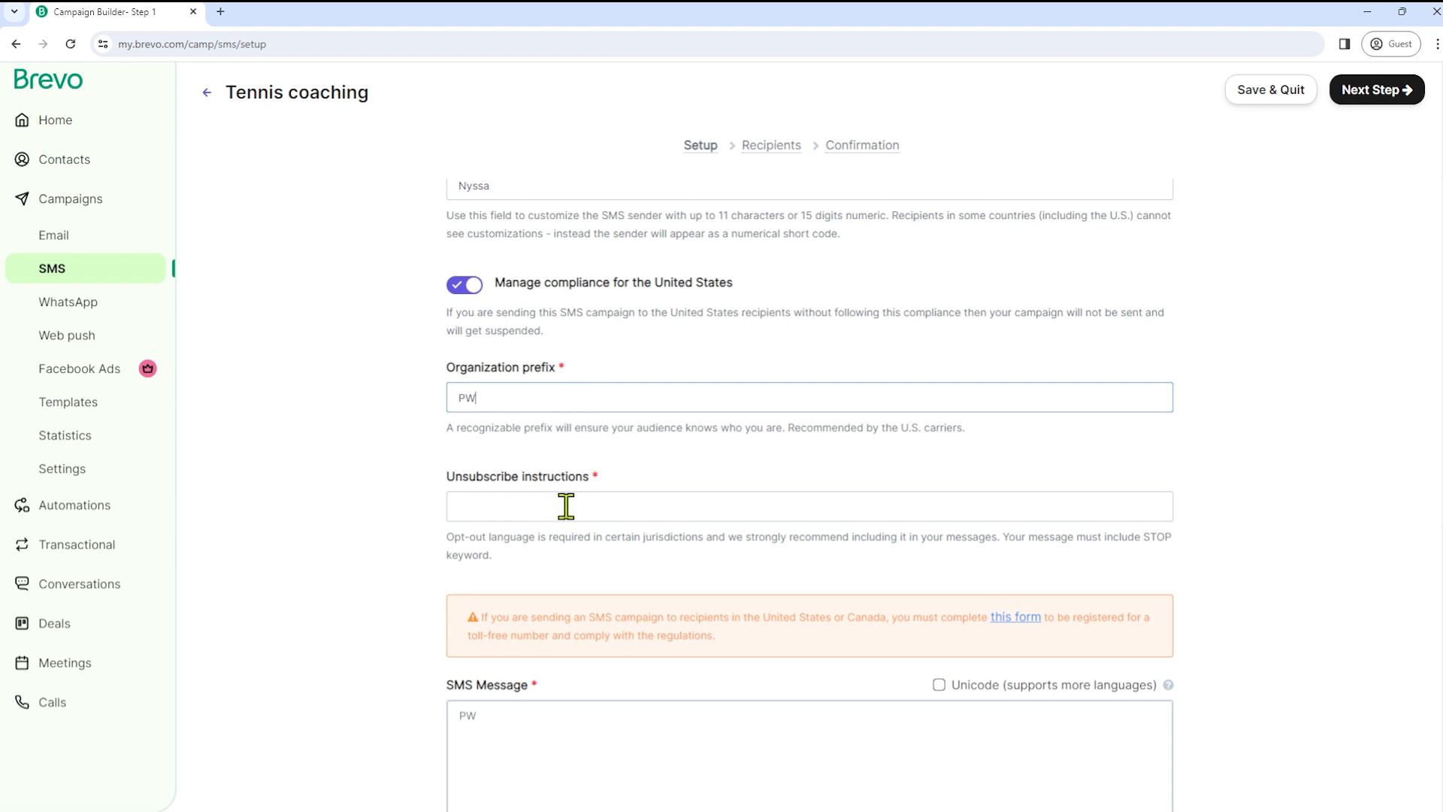
{"action": "left_click_drag", "start_coordinate": [1005, 536], "coordinate": [1188, 566]}
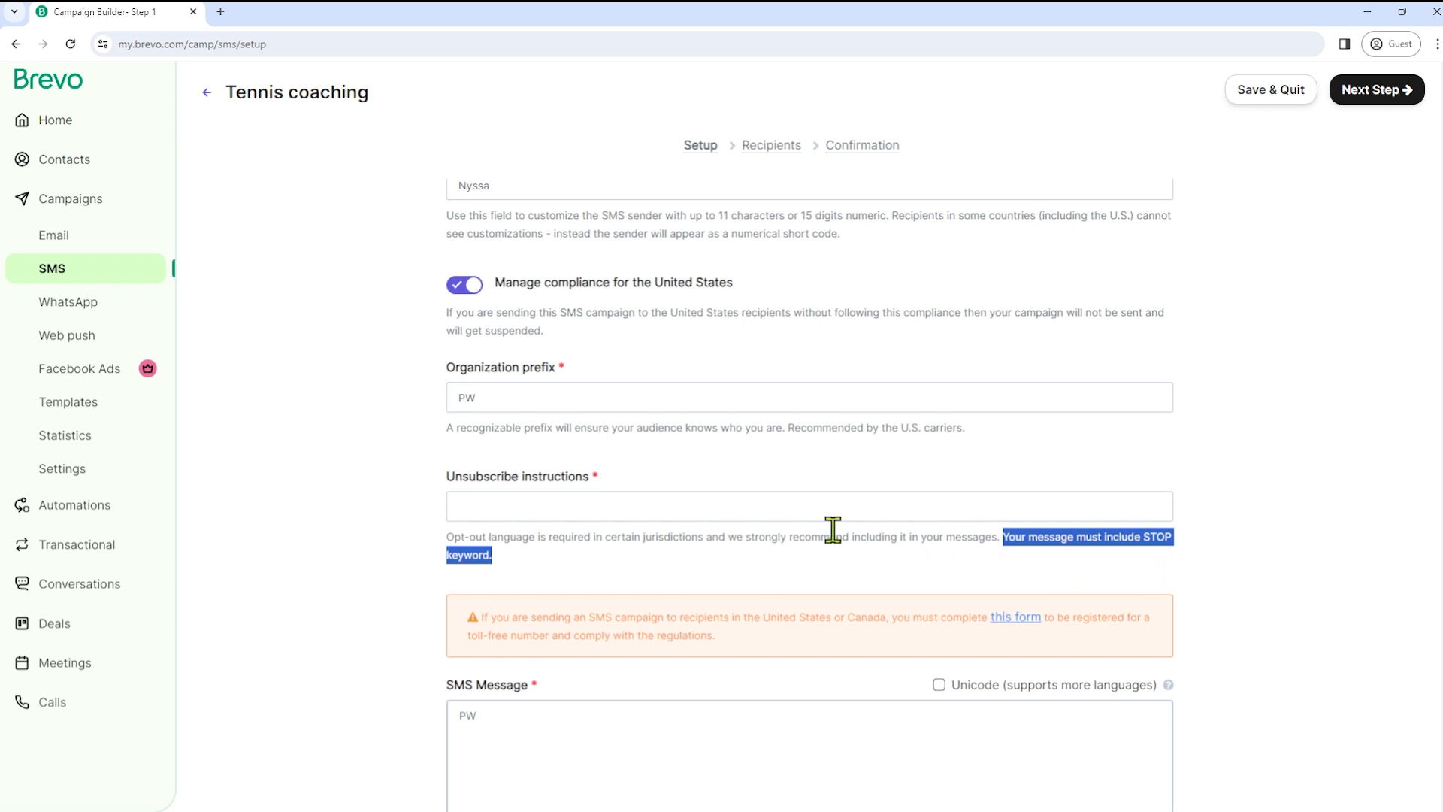
{"action": "left_click", "coordinate": [611, 512]}
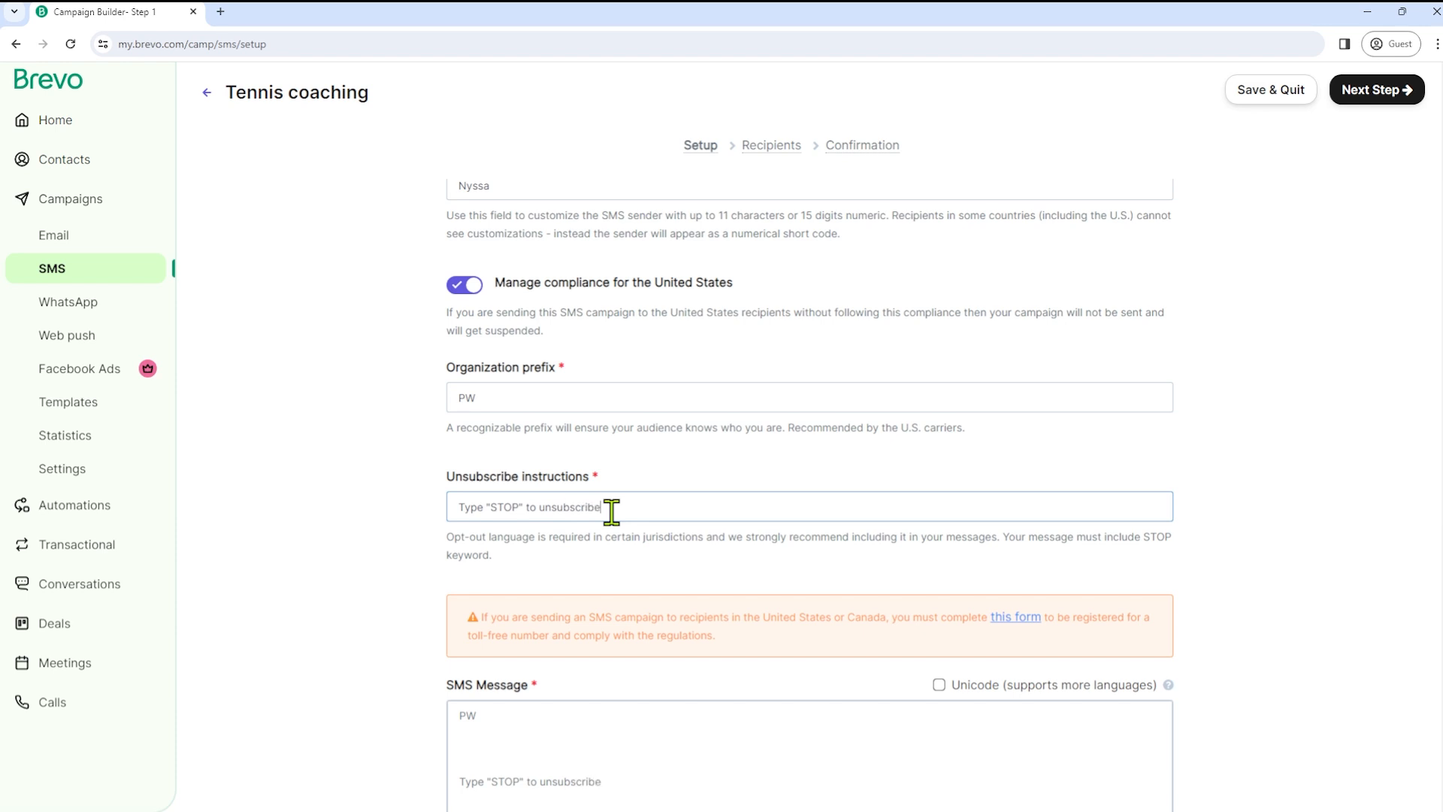
{"action": "left_click", "coordinate": [379, 586]}
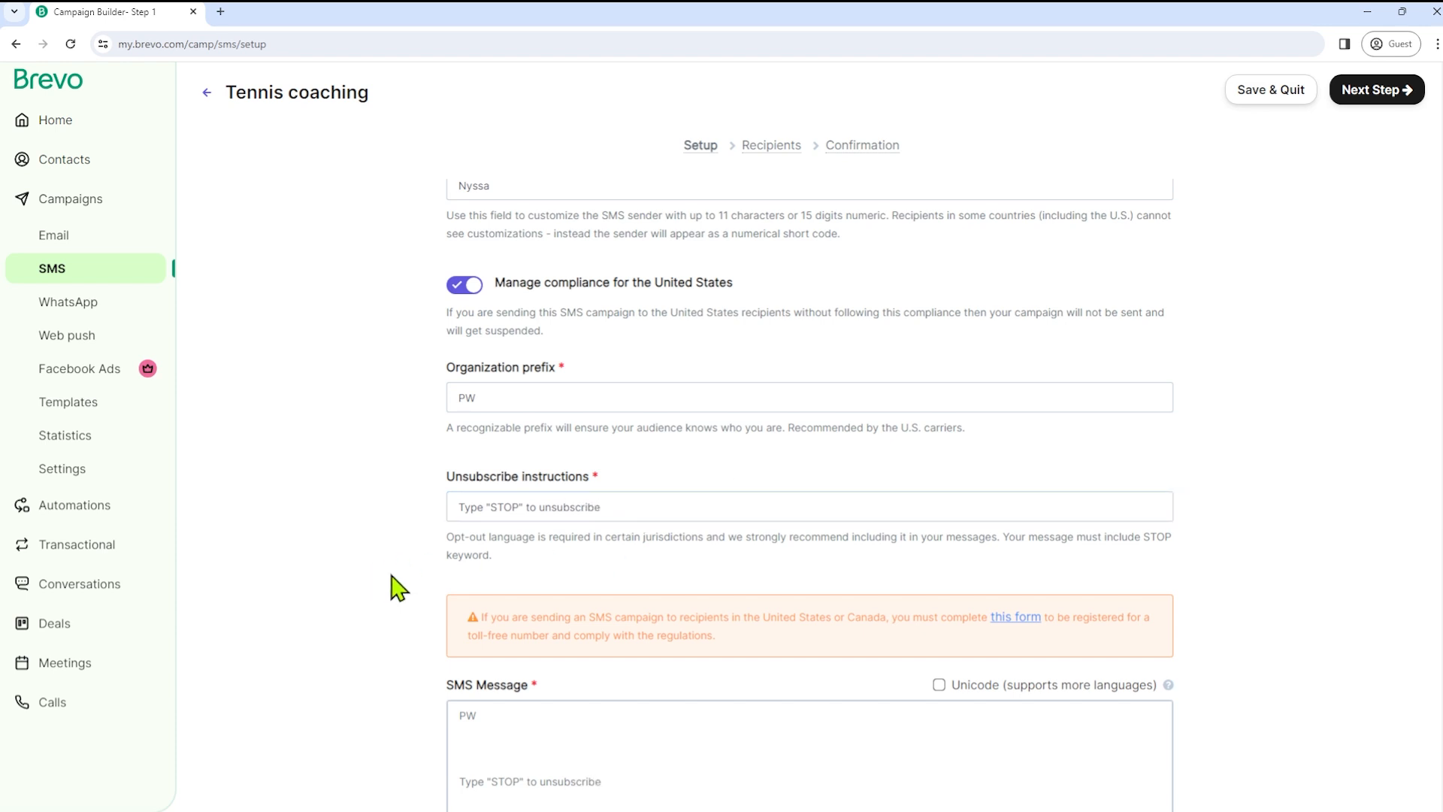
{"action": "scroll", "coordinate": [410, 586], "scroll_direction": "down", "scroll_amount": 3}
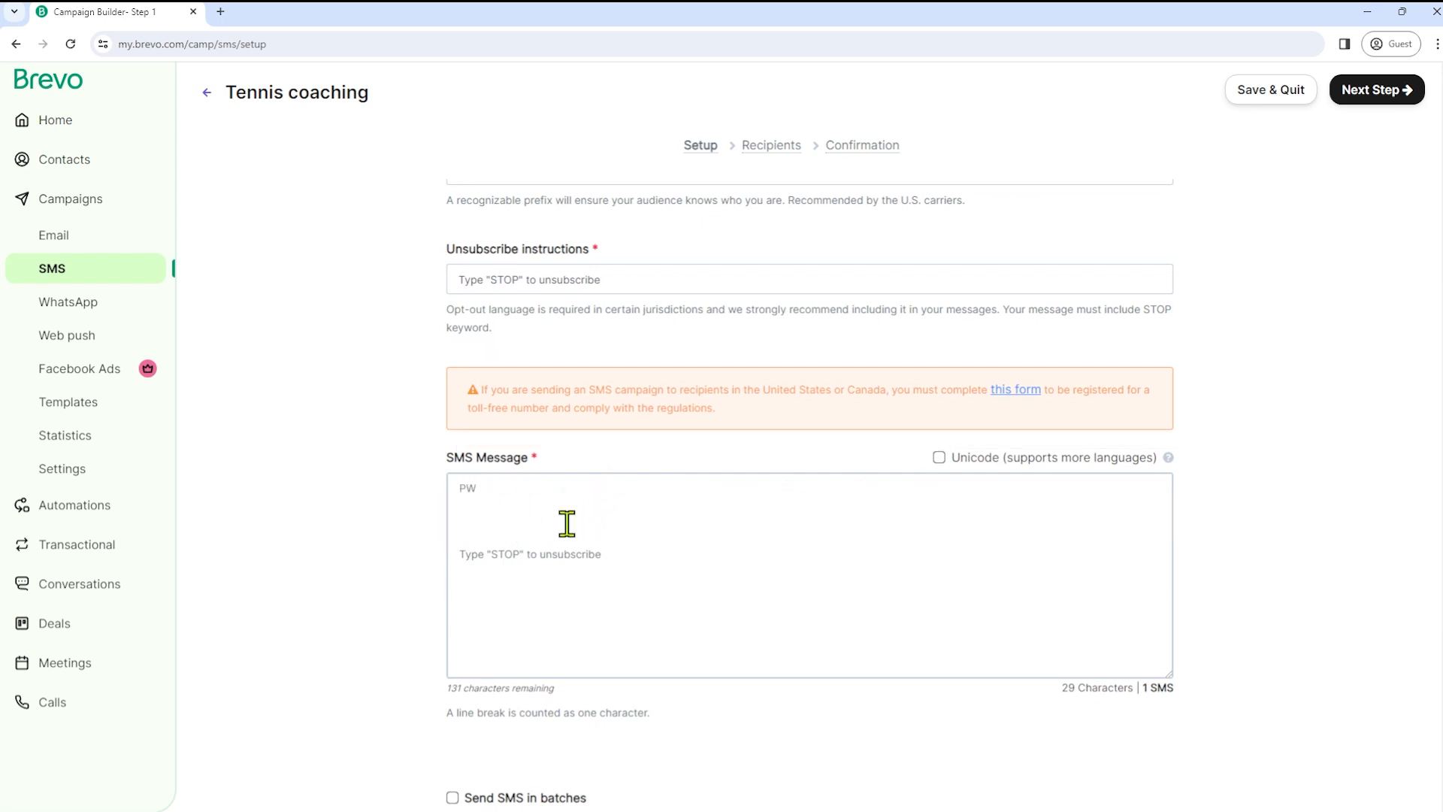
- Paste the tennis-season promotion into the SMS message and delete the extra blank line
{"action": "left_click", "coordinate": [497, 519]}
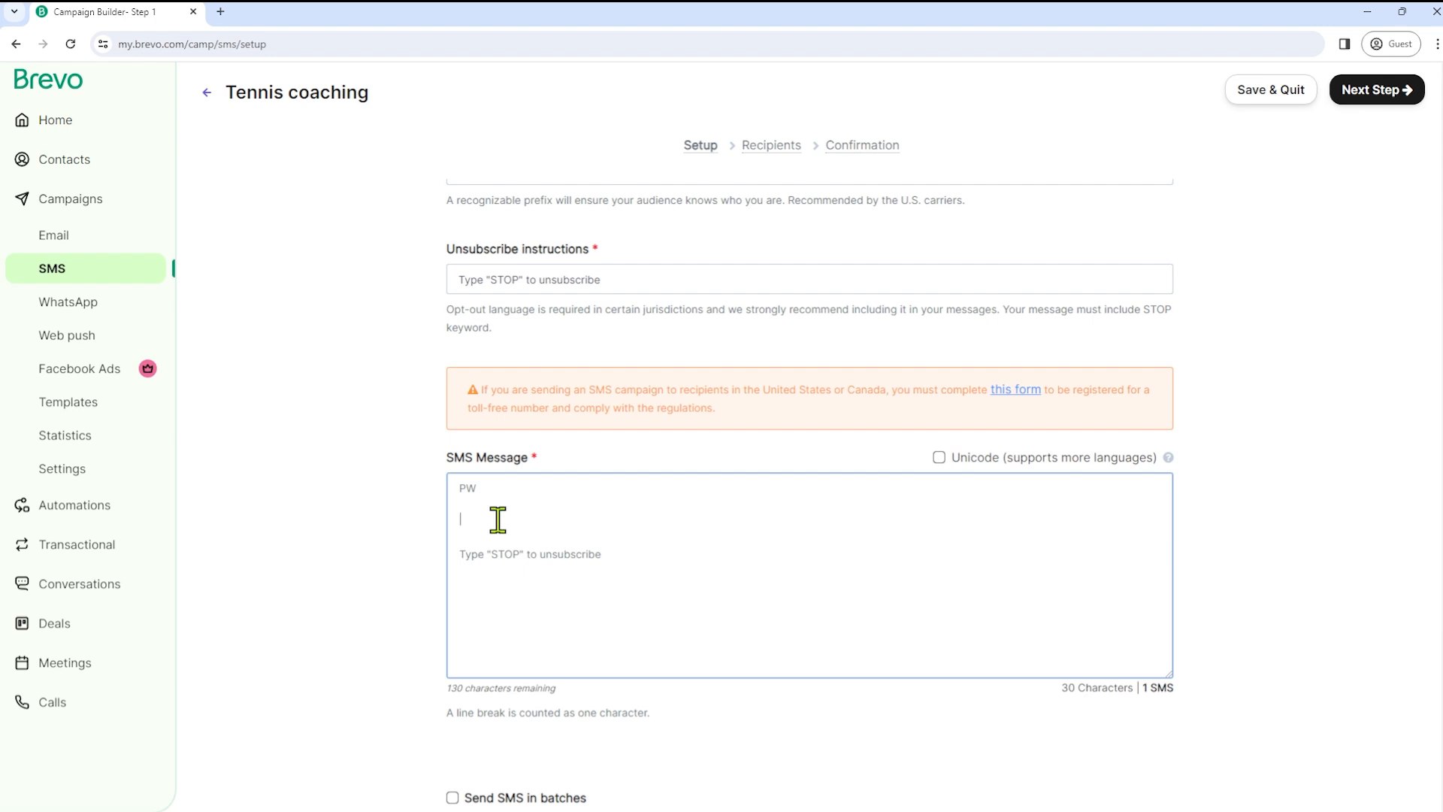
{"action": "type", "text": "Hi! We're kicking off the new tennis season at our club! Sign up now for lessons and improve your game. Your first lesson is free! To book your the lesson call, please call us at 123-456-789"}
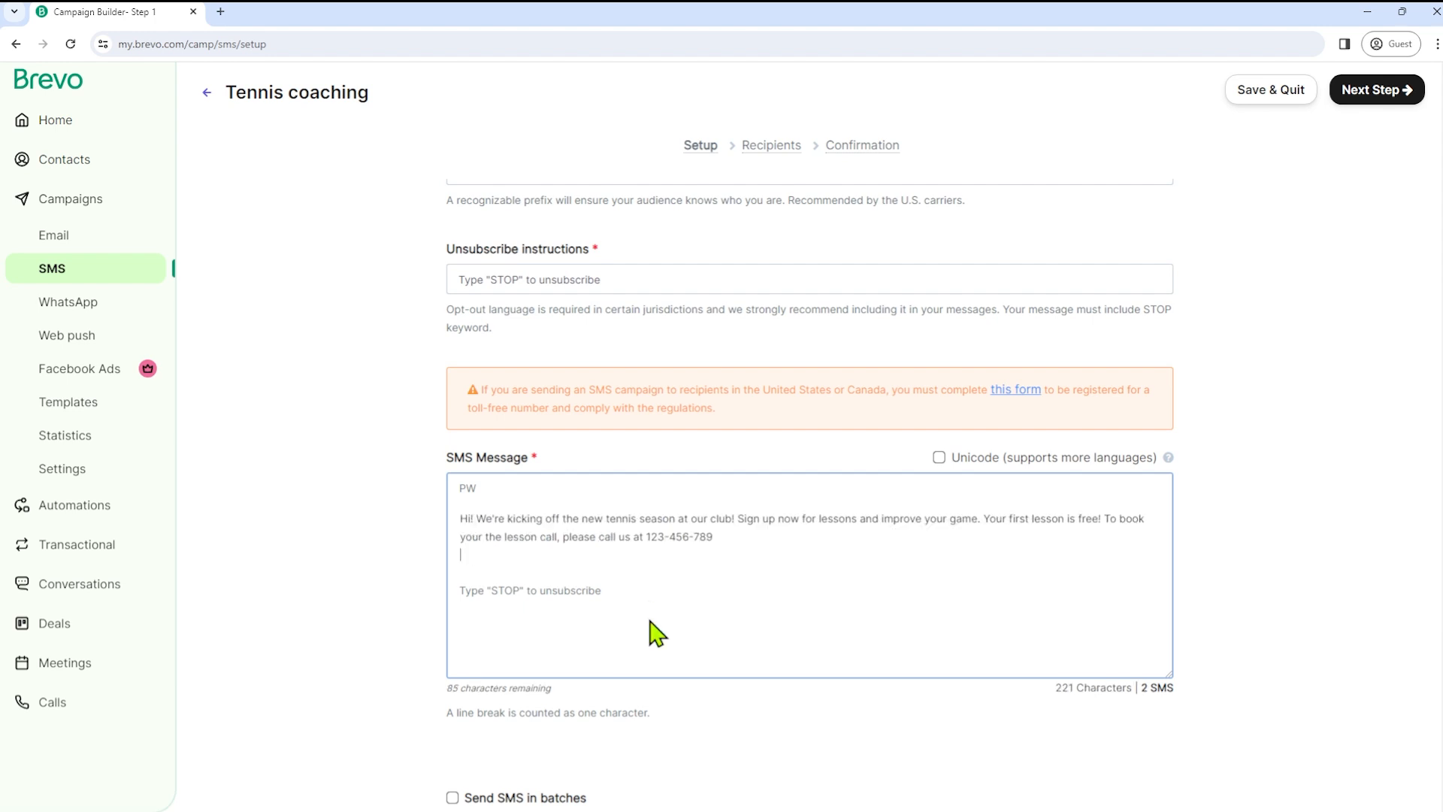
{"action": "key", "text": "BackSpace"}
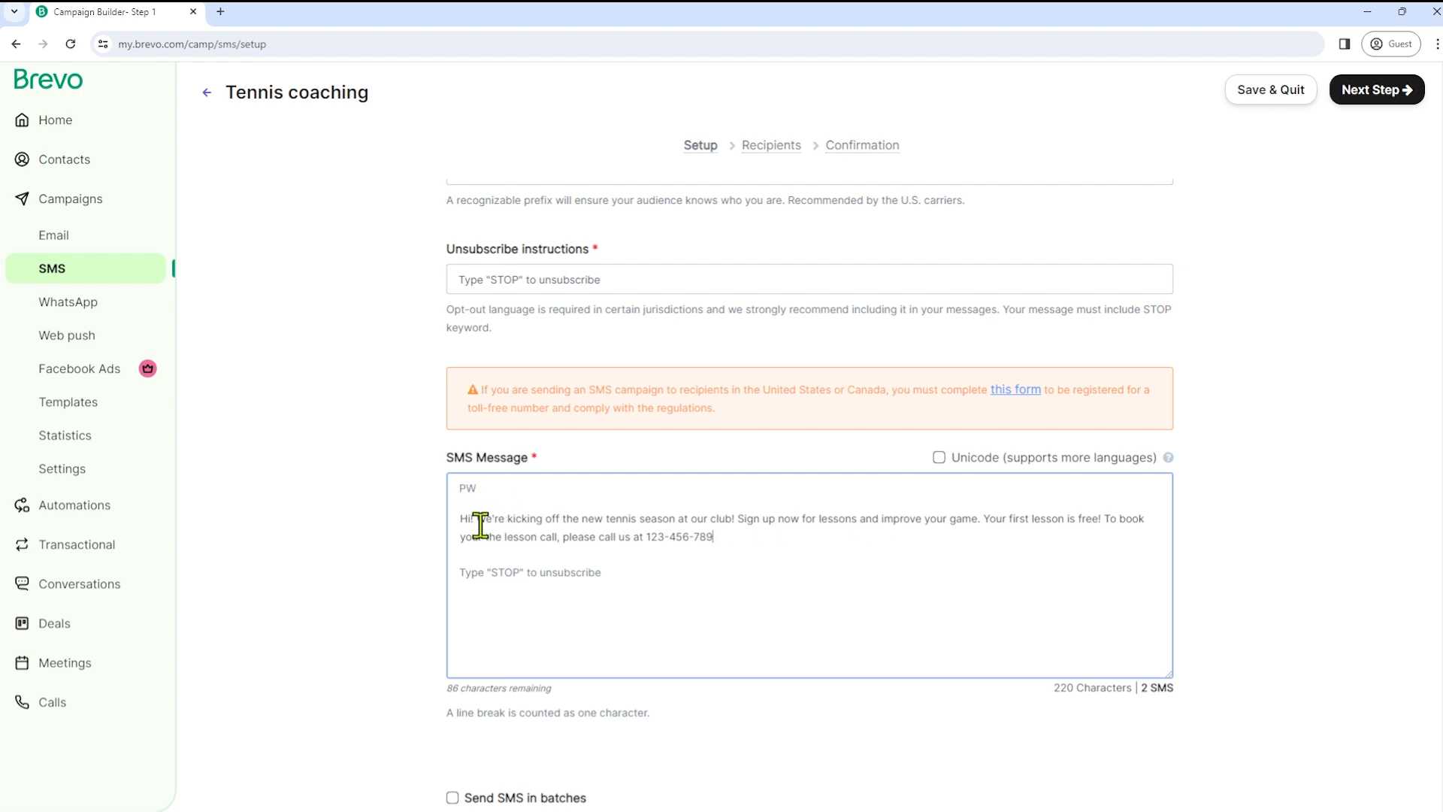
- Review the 220-character, 2-SMS message, including its wording and unsubscribe line
{"action": "left_click_drag", "start_coordinate": [553, 518], "coordinate": [668, 518]}
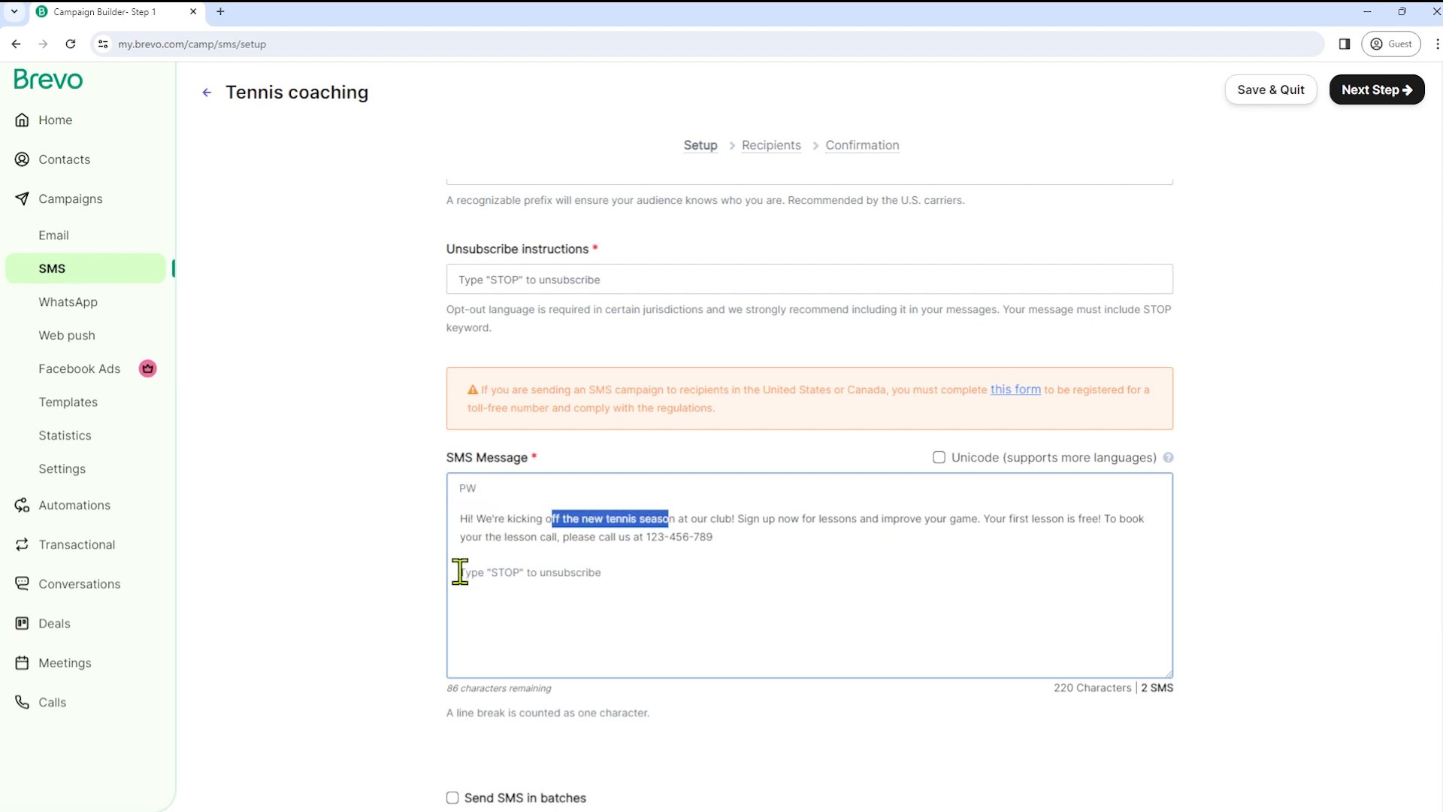
{"action": "left_click_drag", "start_coordinate": [460, 572], "coordinate": [606, 573]}
{"action": "left_click", "coordinate": [750, 575]}
{"action": "left_click", "coordinate": [1278, 585]}
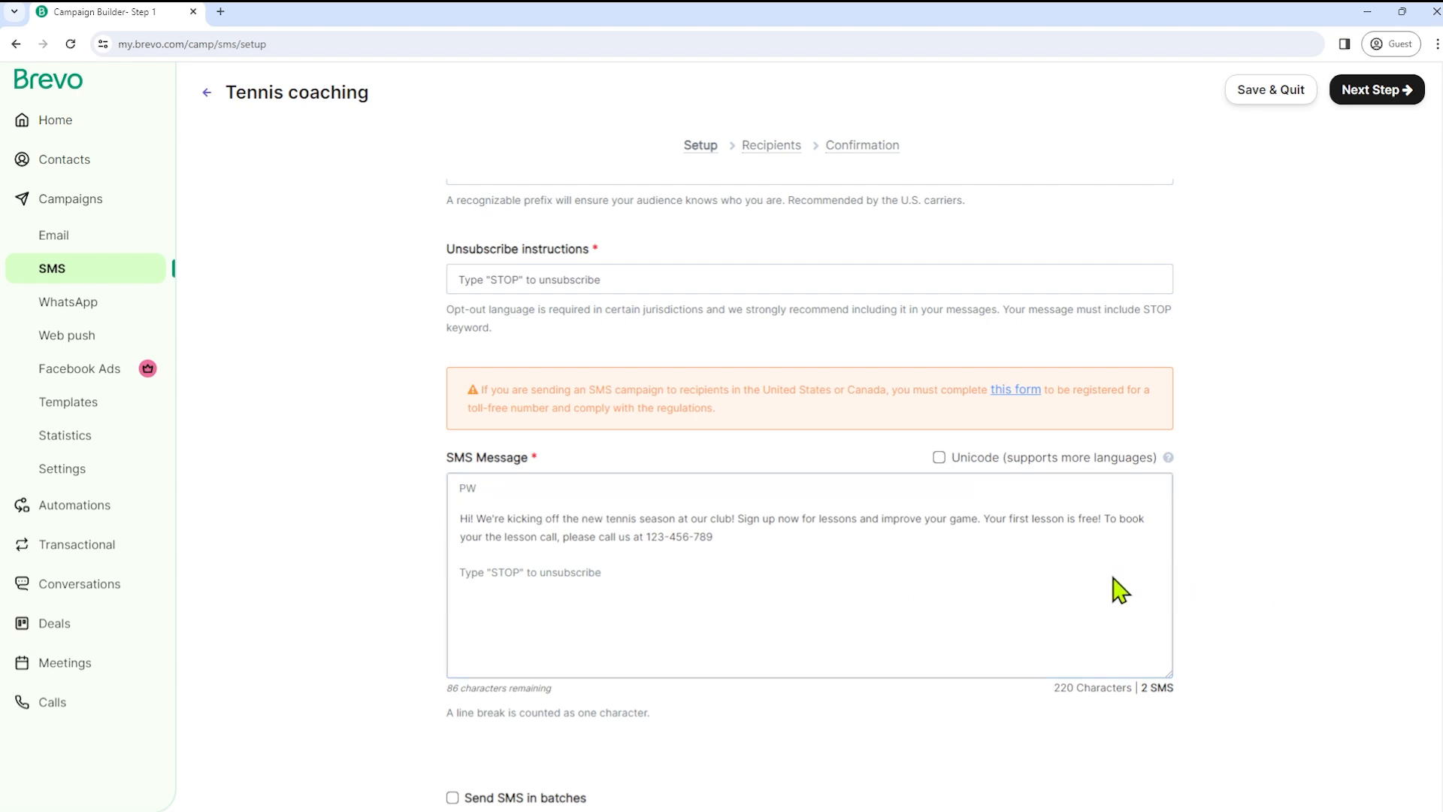
{"action": "scroll", "coordinate": [399, 627], "scroll_direction": "down", "scroll_amount": 3}
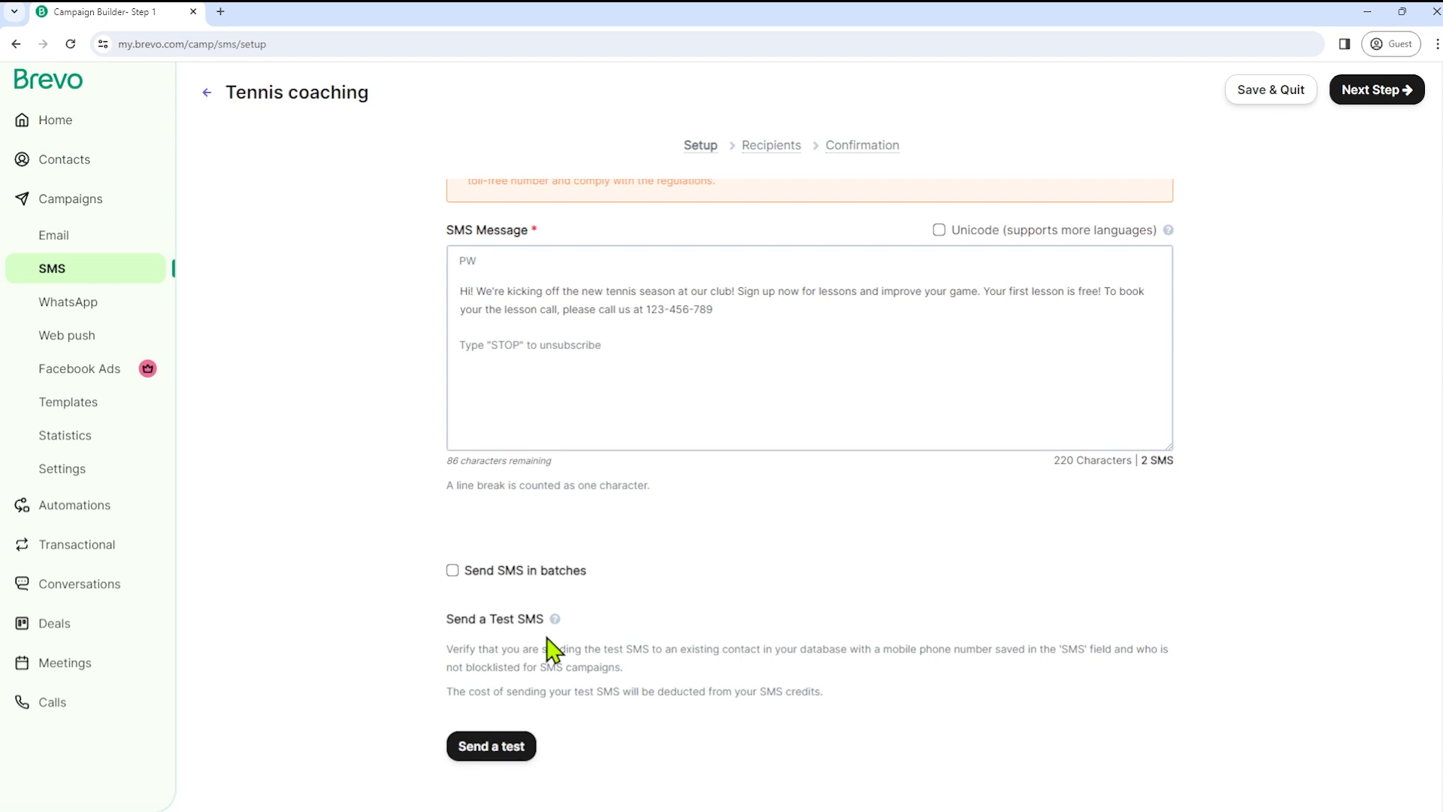
{"action": "scroll", "coordinate": [316, 657], "scroll_direction": "down", "scroll_amount": 2}
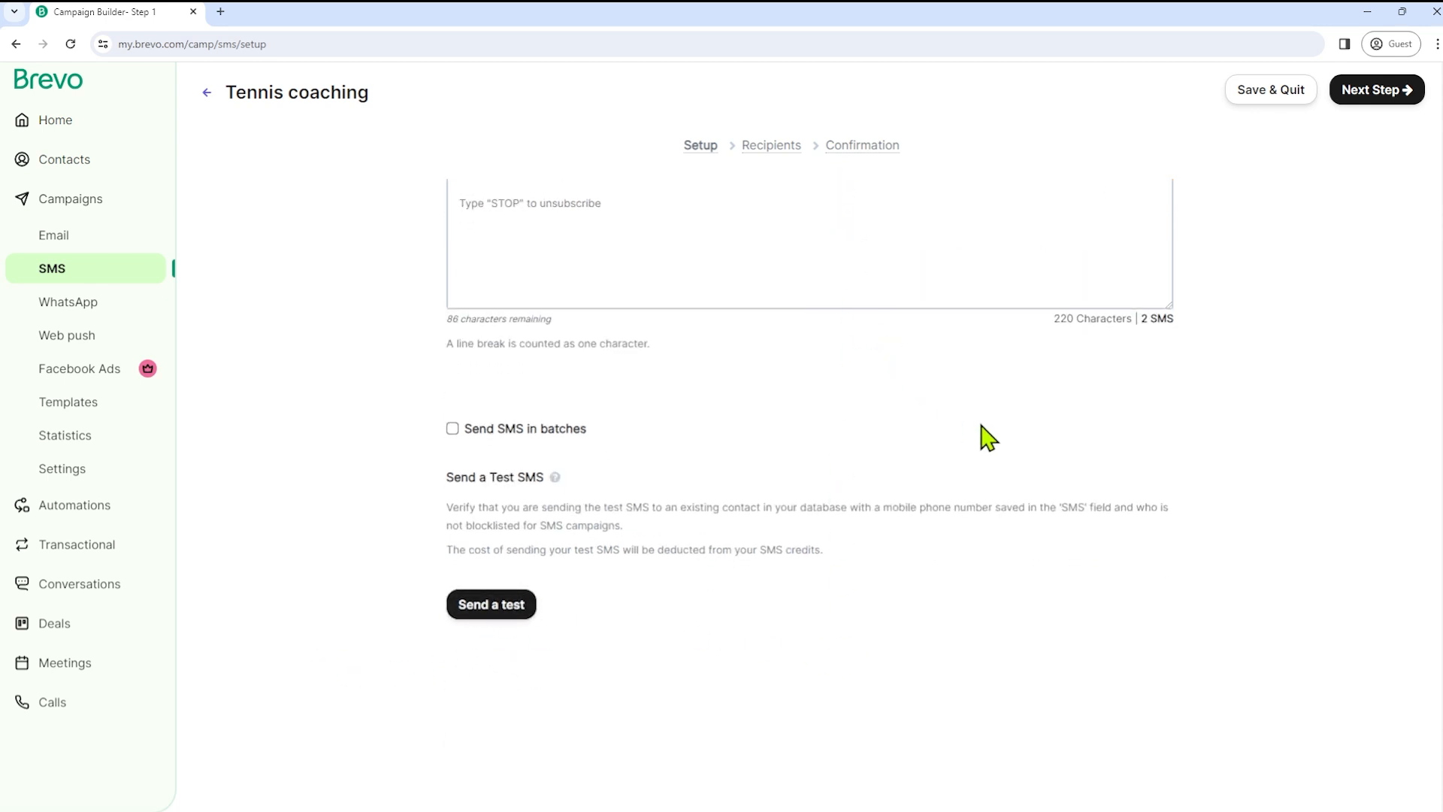
{"action": "scroll", "coordinate": [1148, 496], "scroll_direction": "up", "scroll_amount": 10}
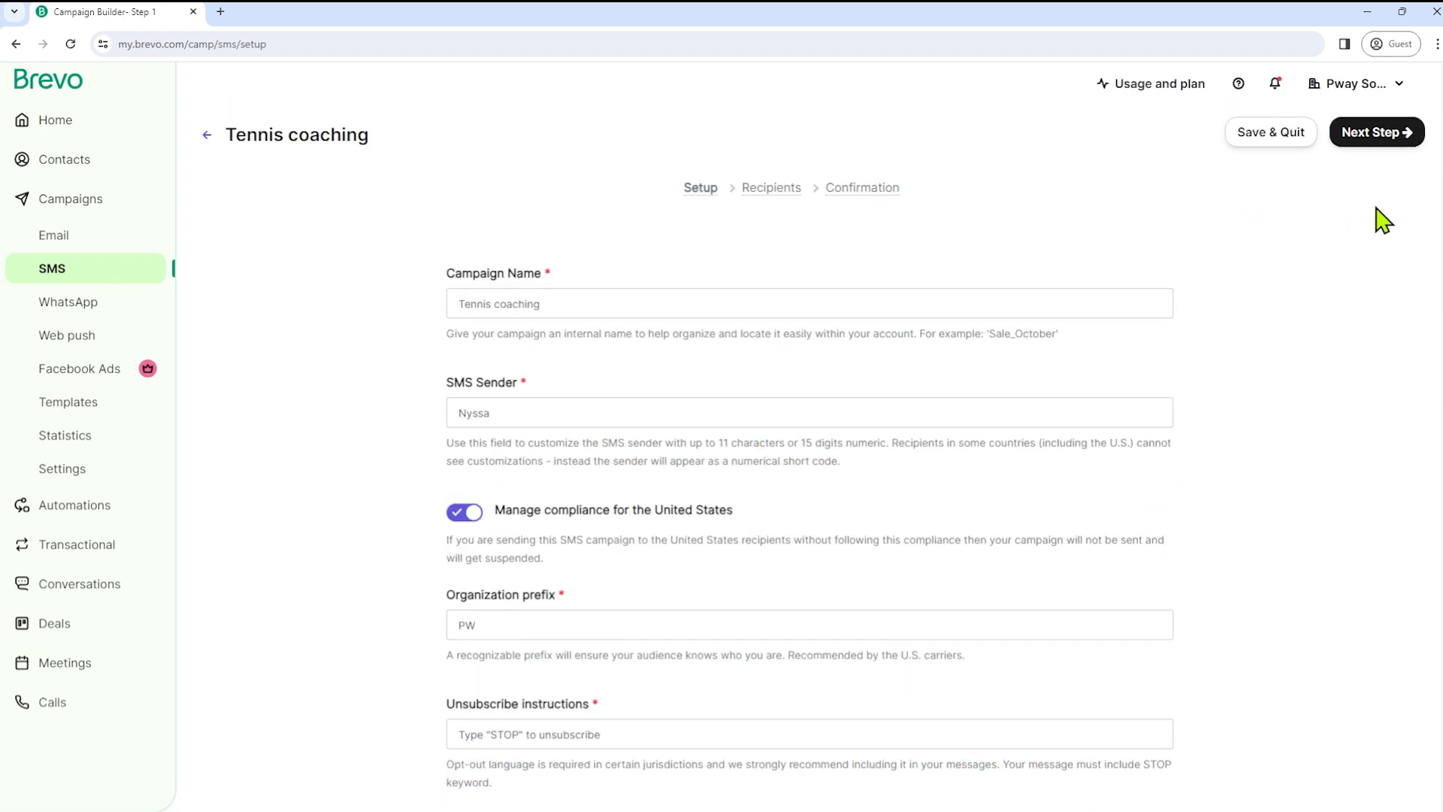
- Select the Beginners list as recipients and update the recipient count to 7 contacts
{"action": "left_click", "coordinate": [1370, 133]}
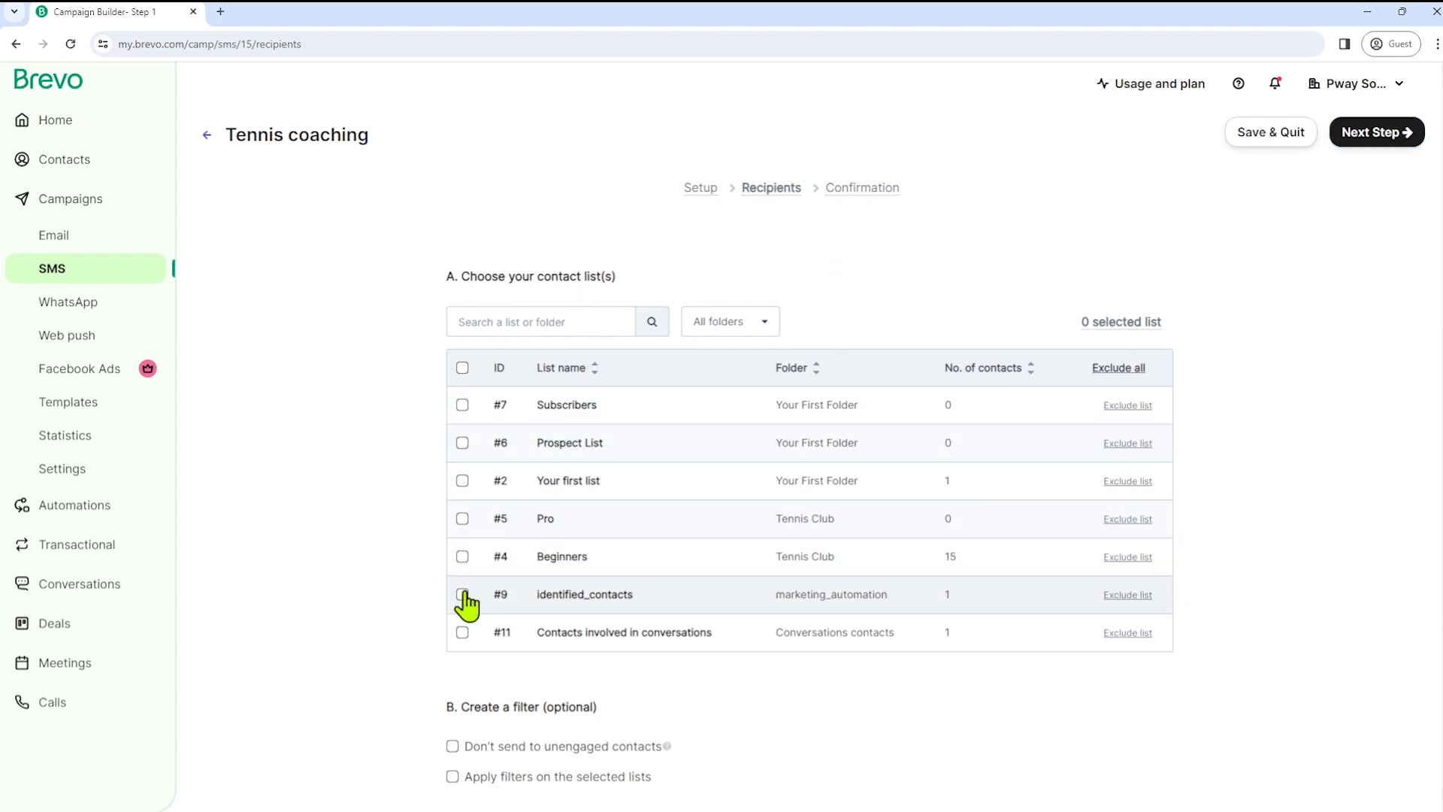
{"action": "left_click", "coordinate": [462, 556]}
{"action": "scroll", "coordinate": [421, 567], "scroll_direction": "down", "scroll_amount": 3}
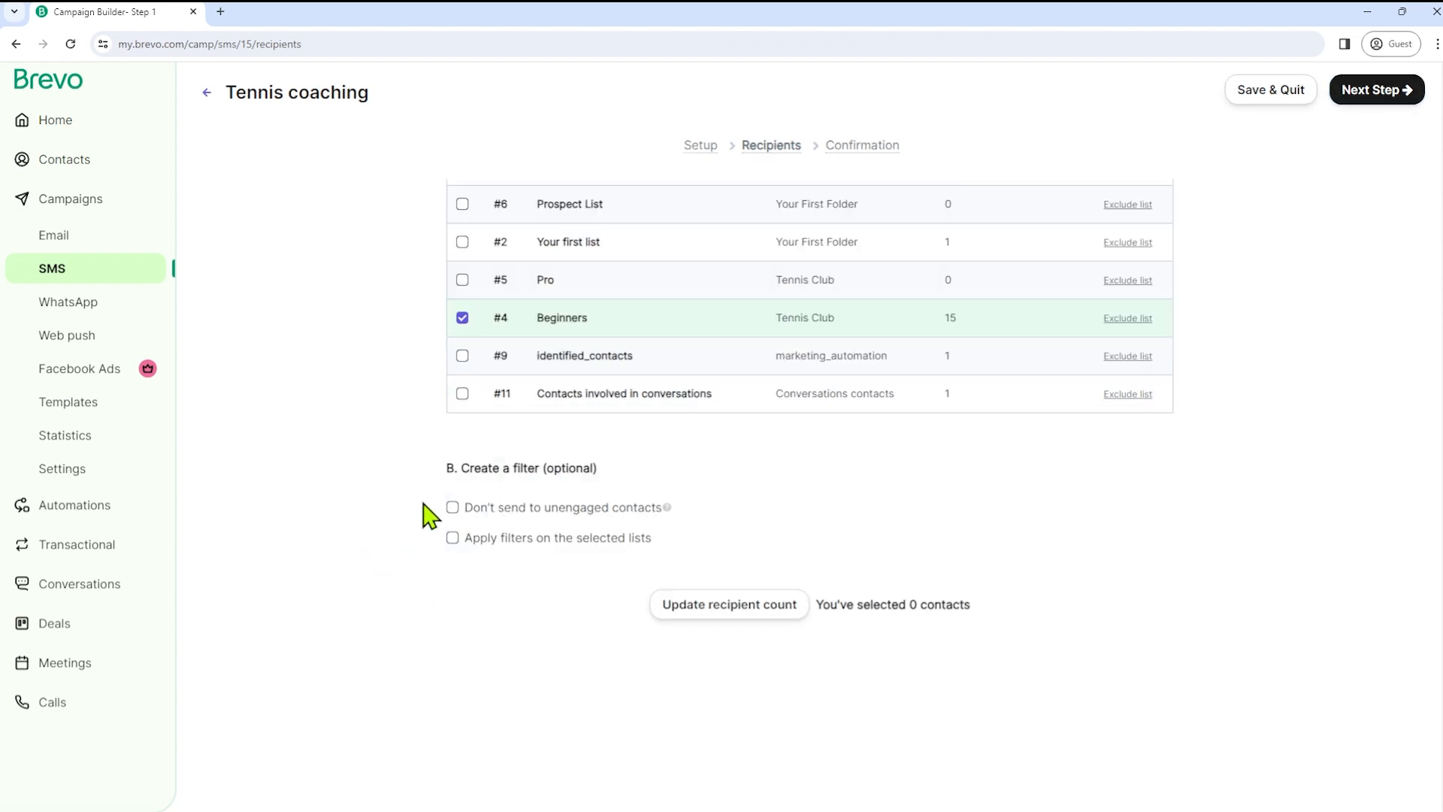
{"action": "left_click", "coordinate": [744, 610]}
{"action": "scroll", "coordinate": [1134, 454], "scroll_direction": "up", "scroll_amount": 3}
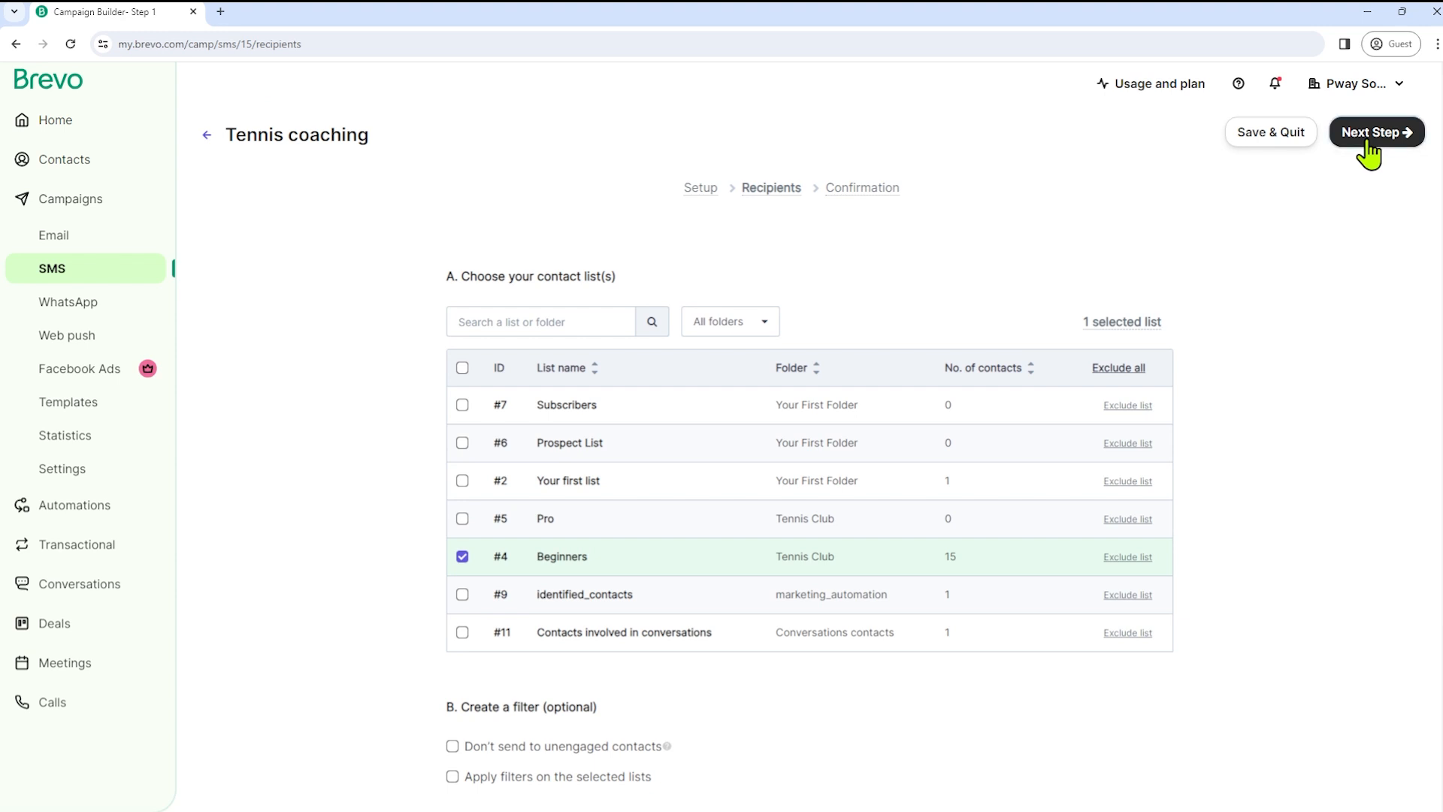
- Review the message on the Confirmation summary, then bring up the Schedule Campaign dialog
{"action": "left_click", "coordinate": [1368, 135]}
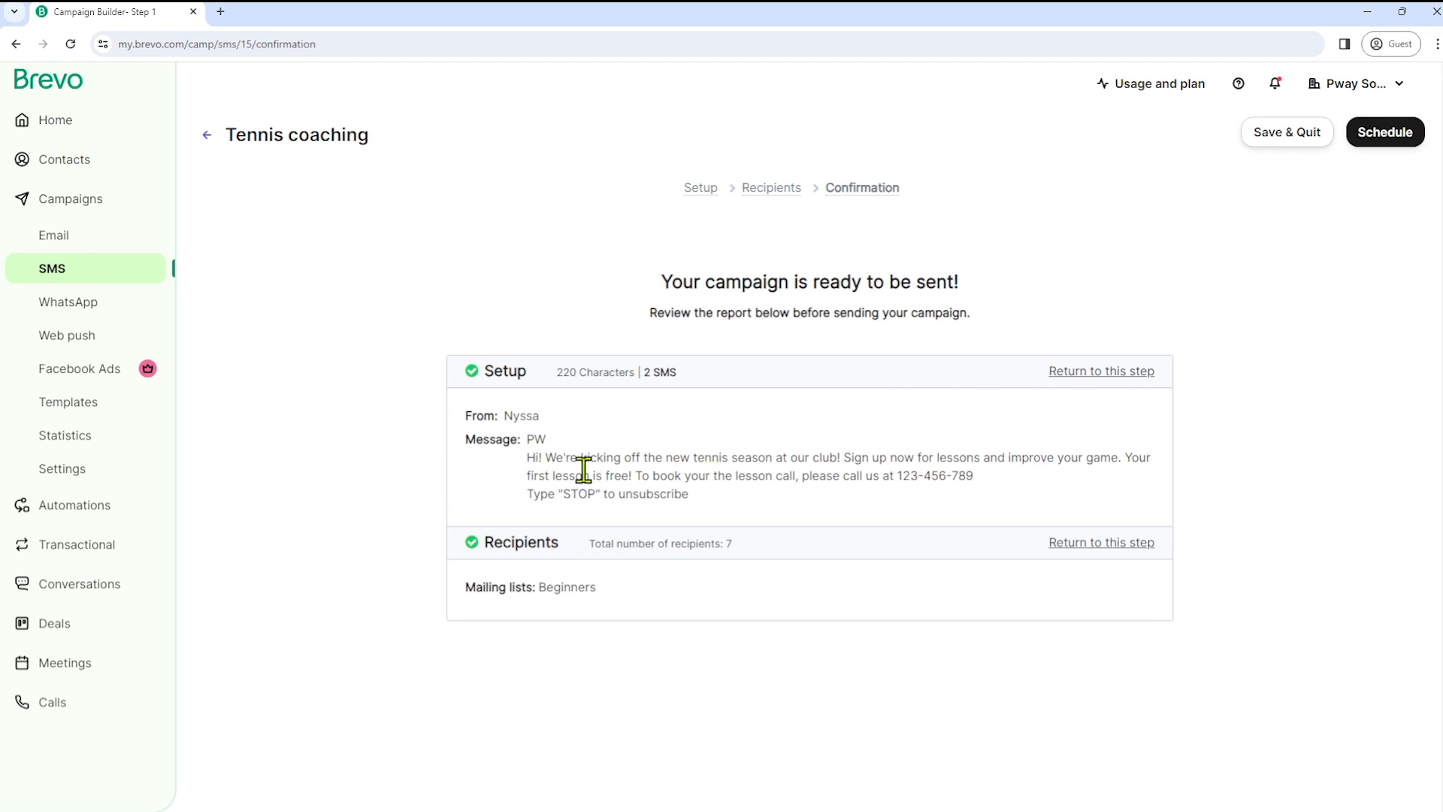
{"action": "left_click_drag", "start_coordinate": [526, 436], "coordinate": [967, 494]}
{"action": "left_click", "coordinate": [669, 499]}
{"action": "mouse_move", "coordinate": [522, 510]}
{"action": "left_mouse_down"}
{"action": "mouse_move", "coordinate": [645, 499]}
{"action": "mouse_move", "coordinate": [524, 511]}
{"action": "mouse_move", "coordinate": [535, 496]}
{"action": "left_mouse_up"}
{"action": "left_click", "coordinate": [704, 512]}
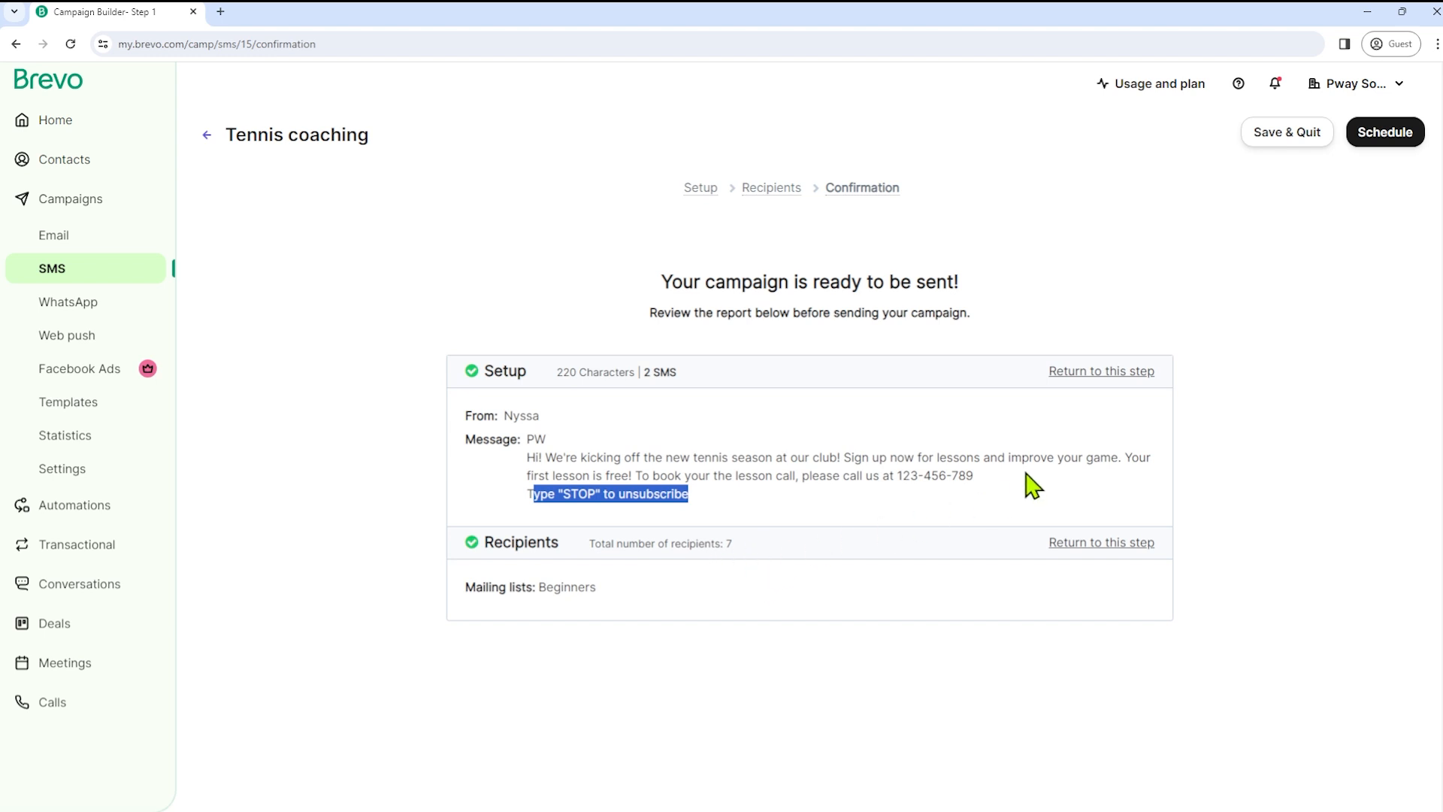
{"action": "left_click", "coordinate": [1377, 139]}
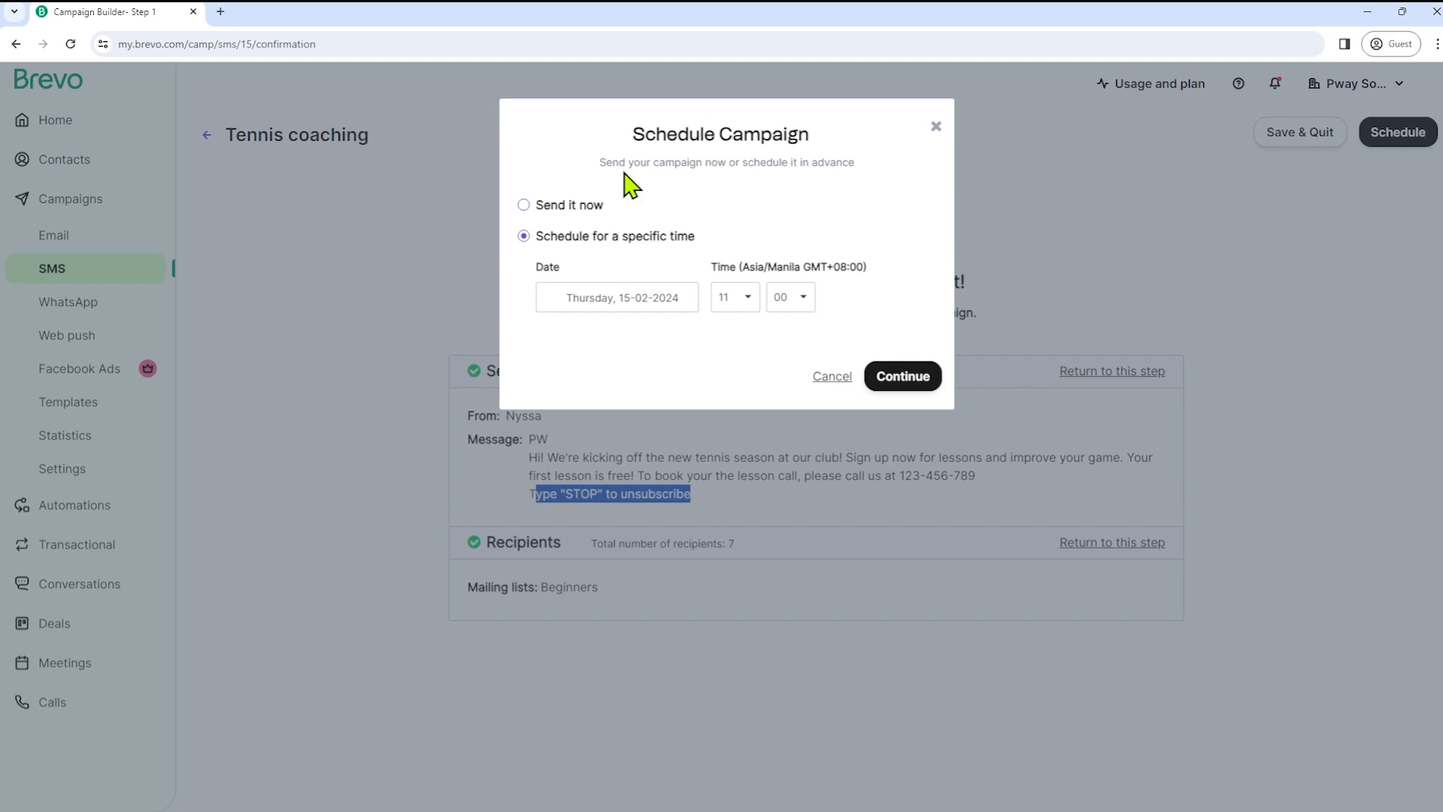
- Schedule the Tennis coaching campaign for 17-02-2024 at 09:00 and proceed to confirmation
{"action": "left_click", "coordinate": [548, 214]}
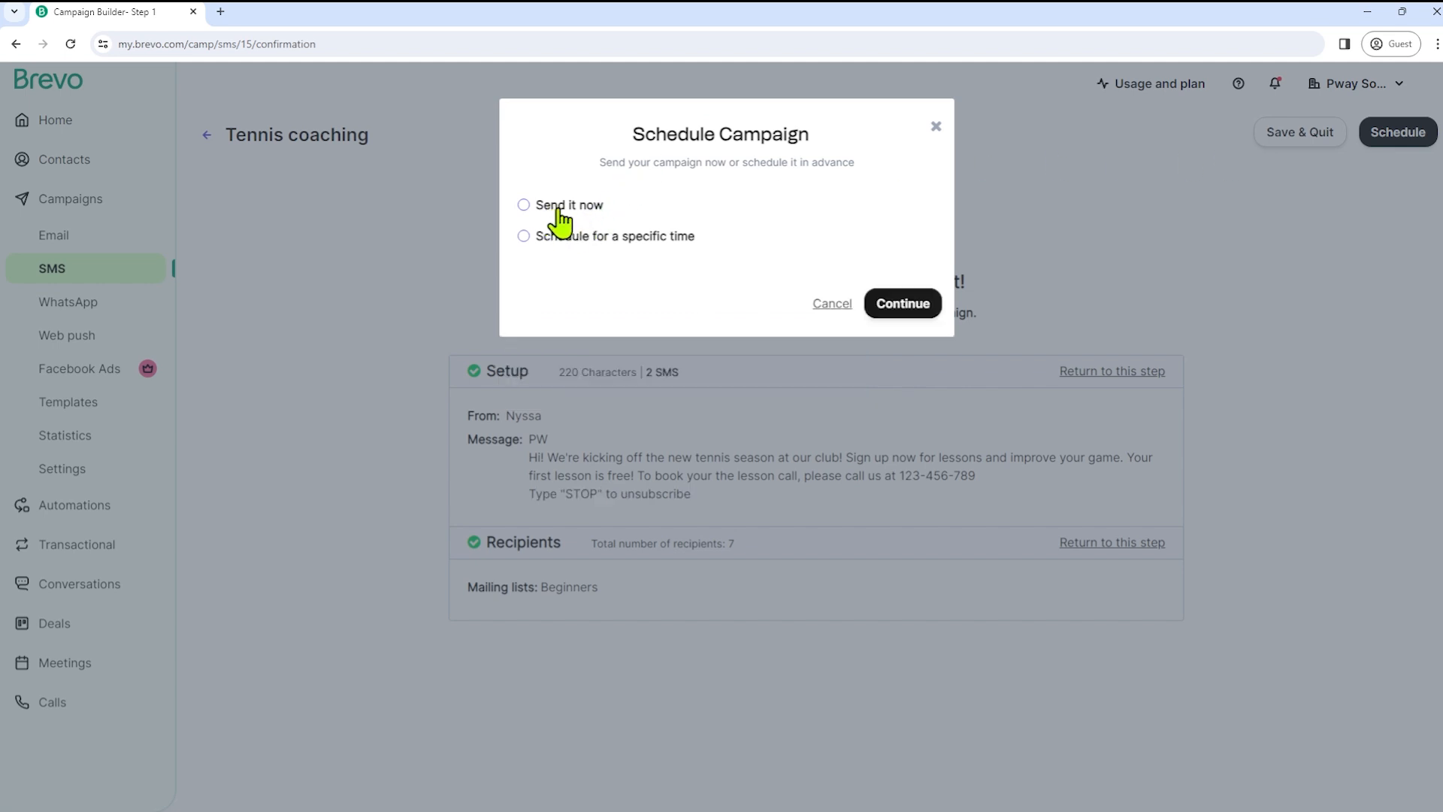
{"action": "left_click", "coordinate": [580, 248]}
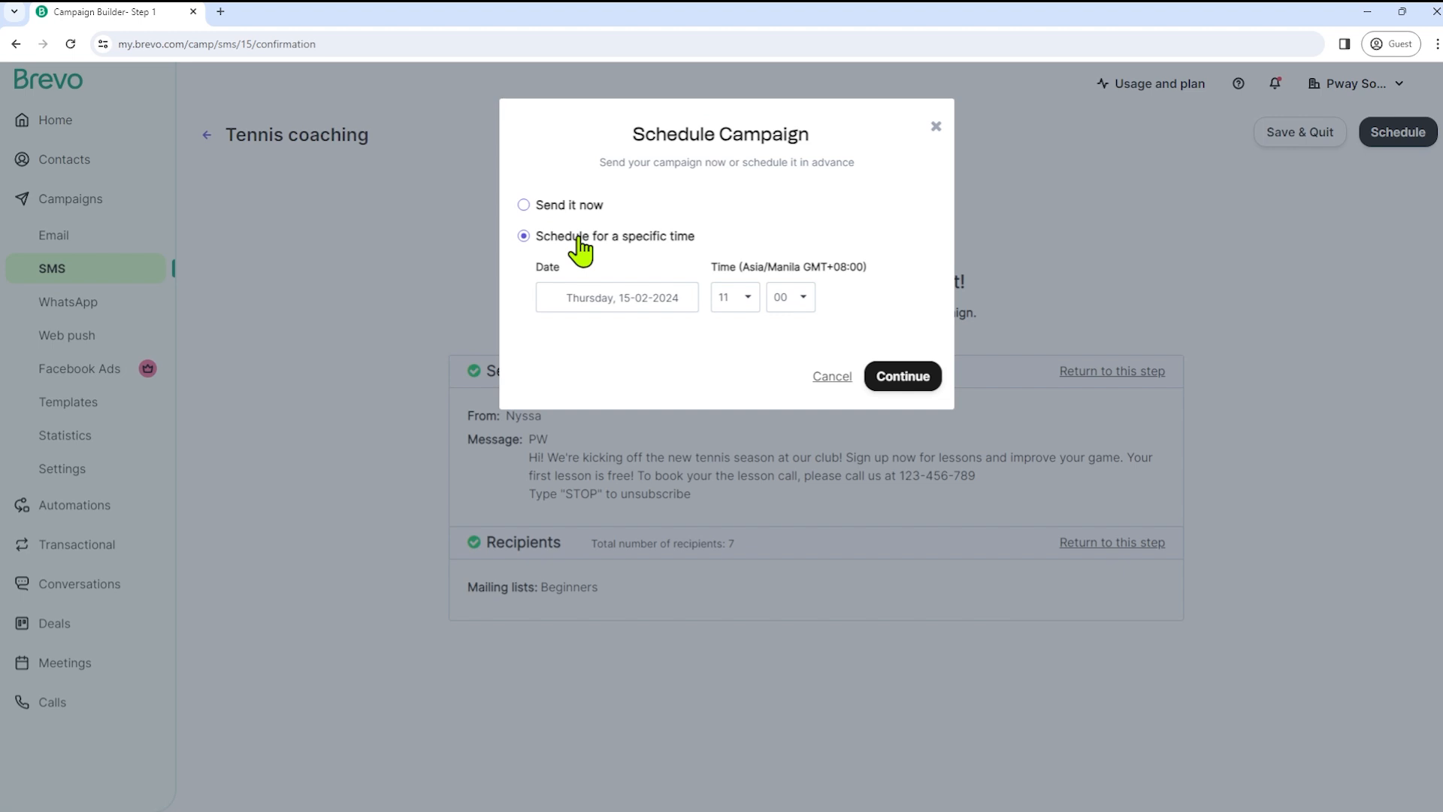
{"action": "left_click", "coordinate": [669, 299]}
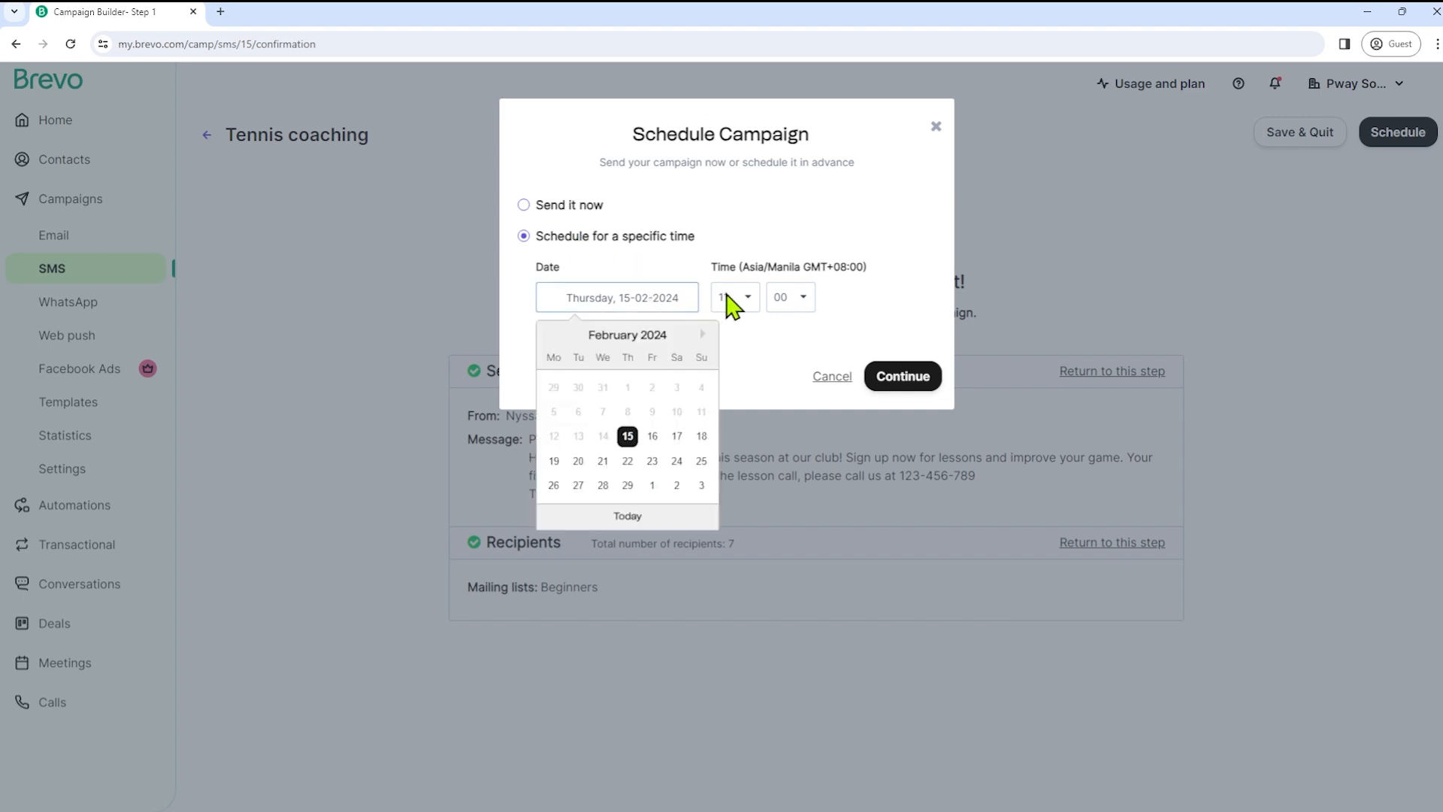
{"action": "left_click", "coordinate": [677, 438]}
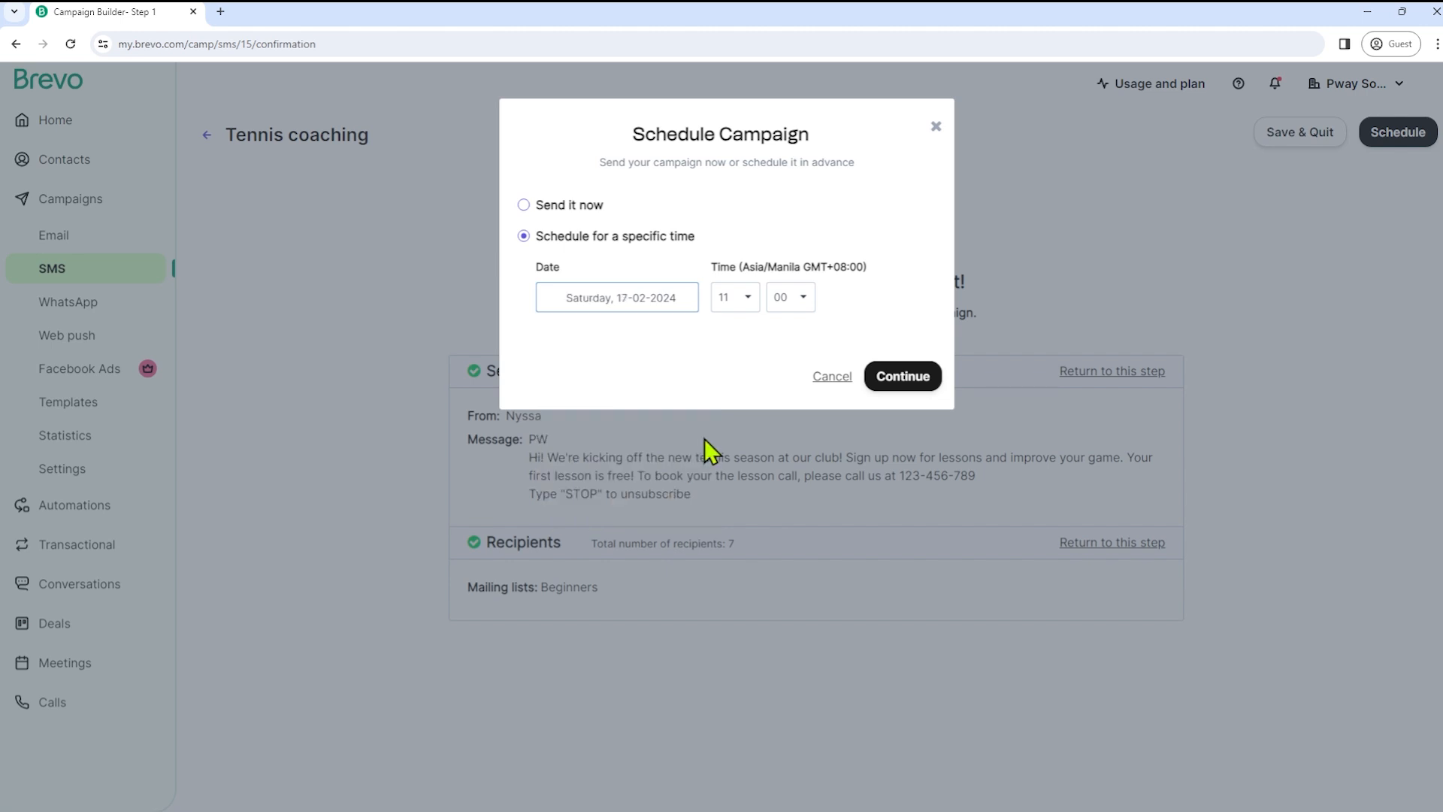
{"action": "left_click", "coordinate": [747, 301]}
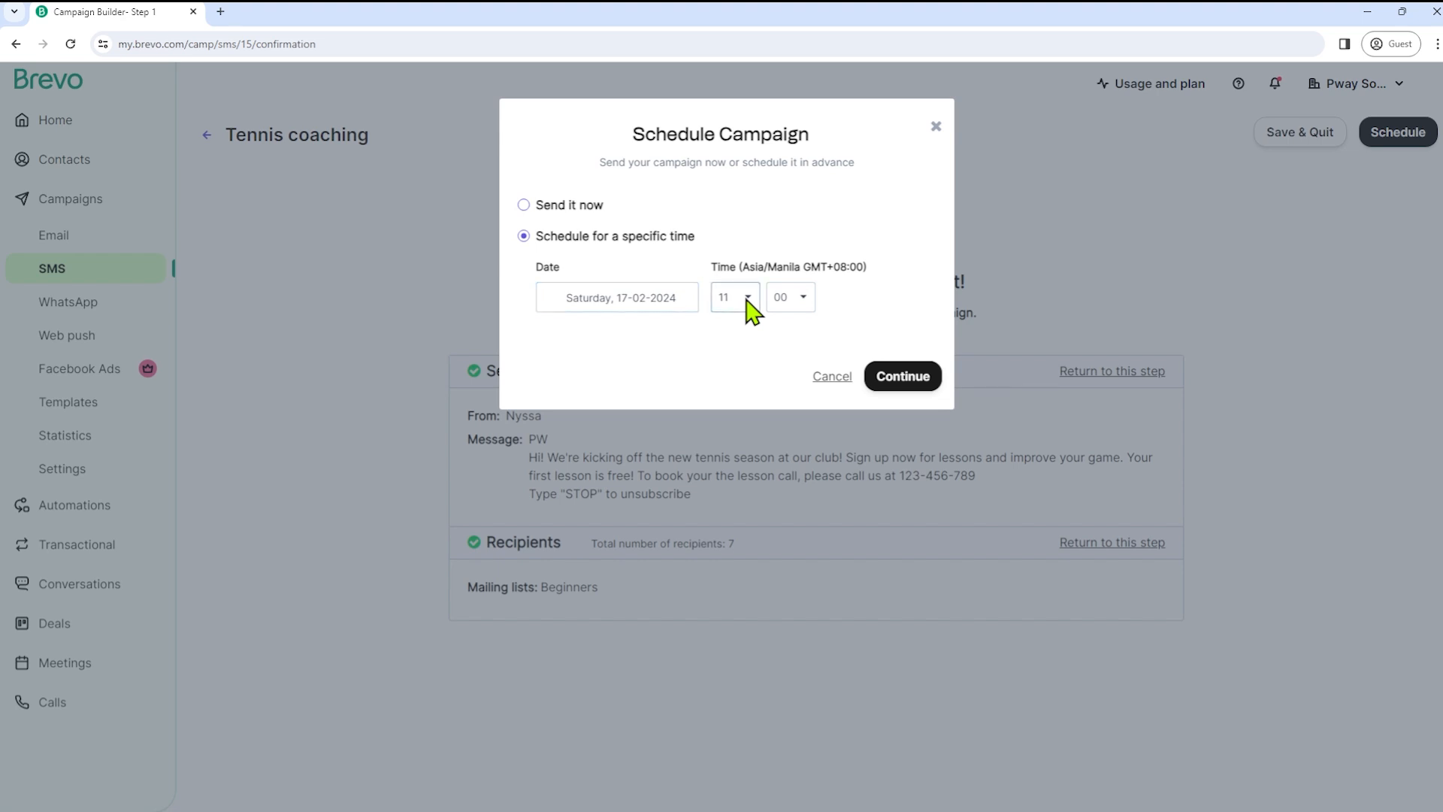
{"action": "left_click", "coordinate": [753, 357]}
{"action": "left_click", "coordinate": [899, 381]}
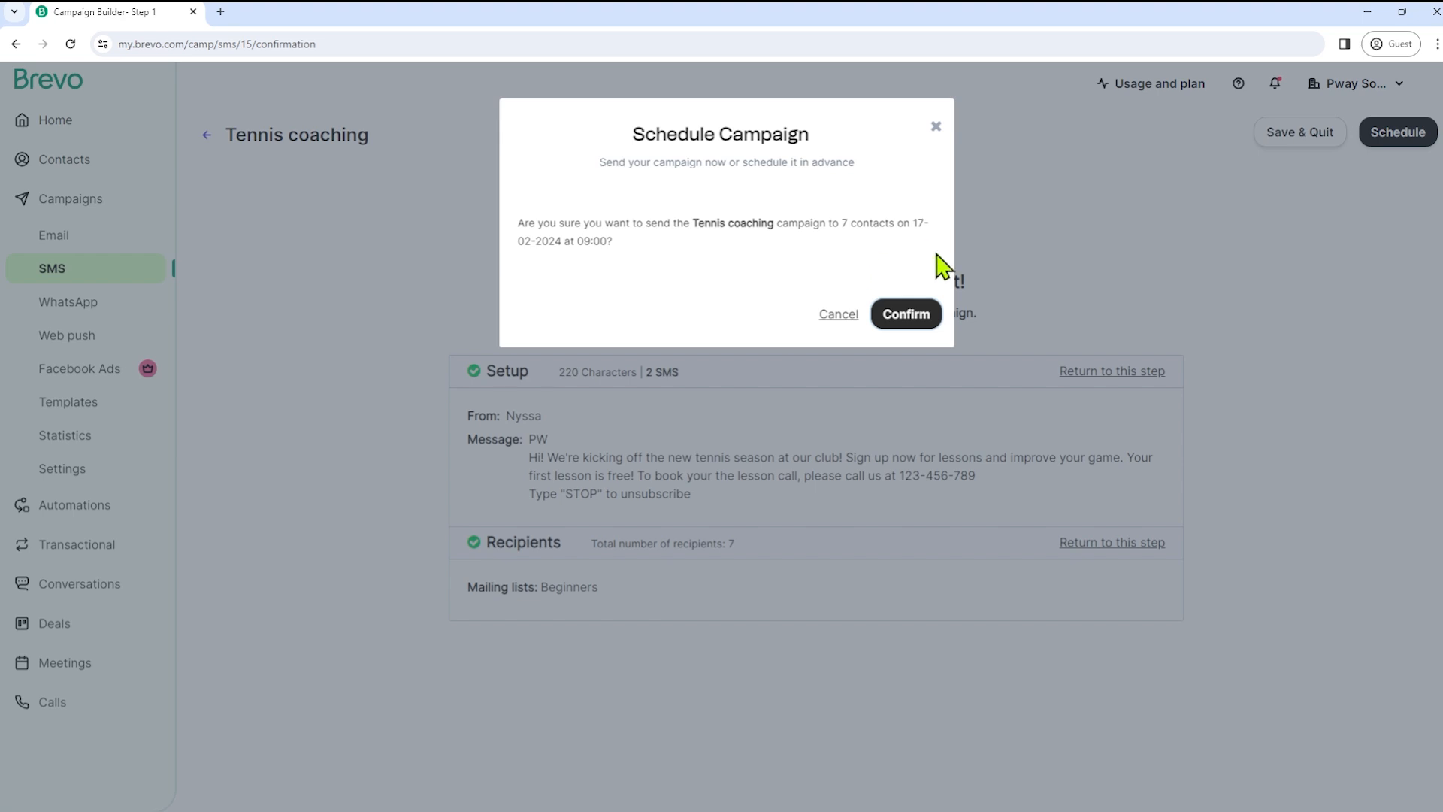
- Confirm scheduling Tennis coaching for 17 Feb 2024 at 09:00 and check its queued notice
{"action": "left_click", "coordinate": [899, 323]}
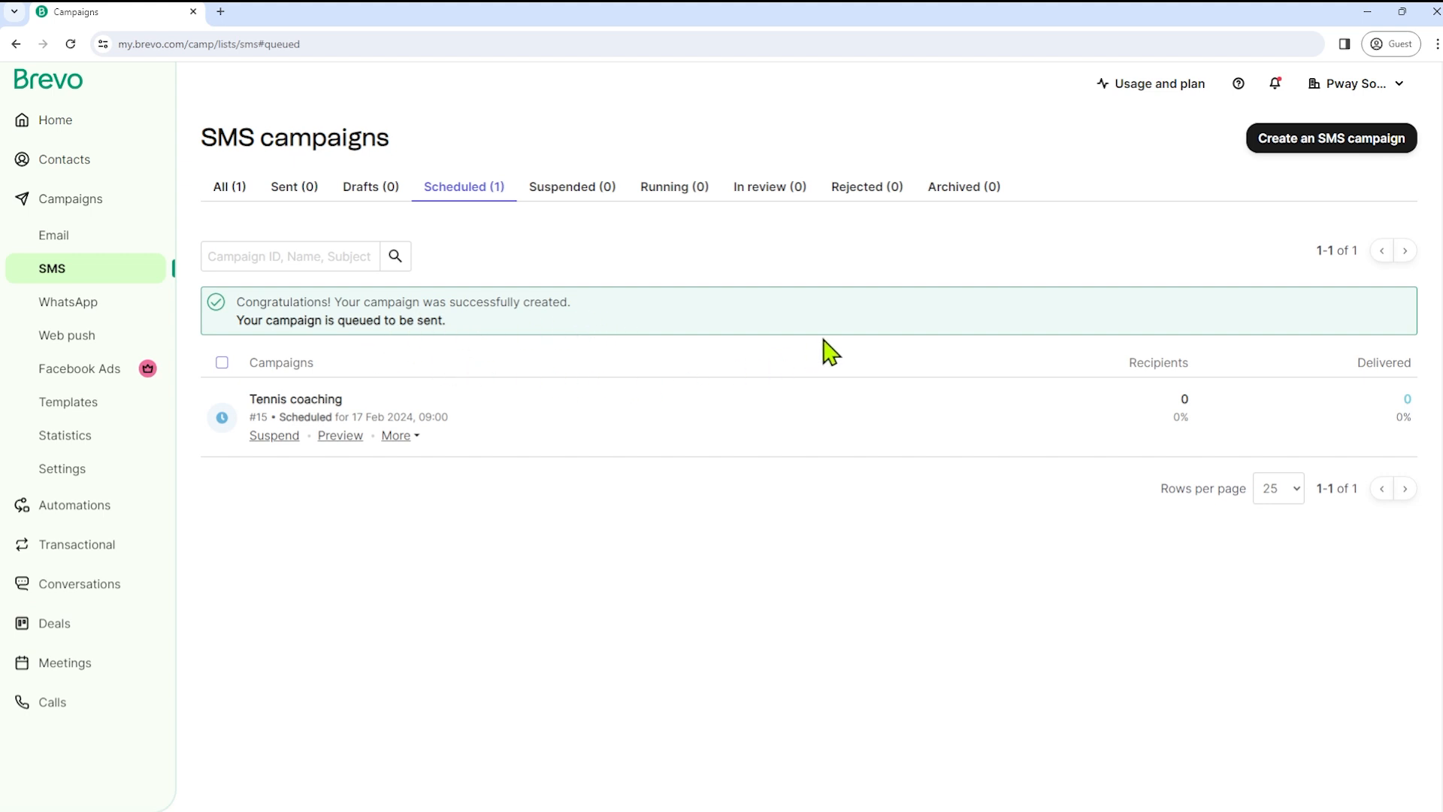
{"action": "left_click_drag", "start_coordinate": [335, 320], "coordinate": [483, 324]}
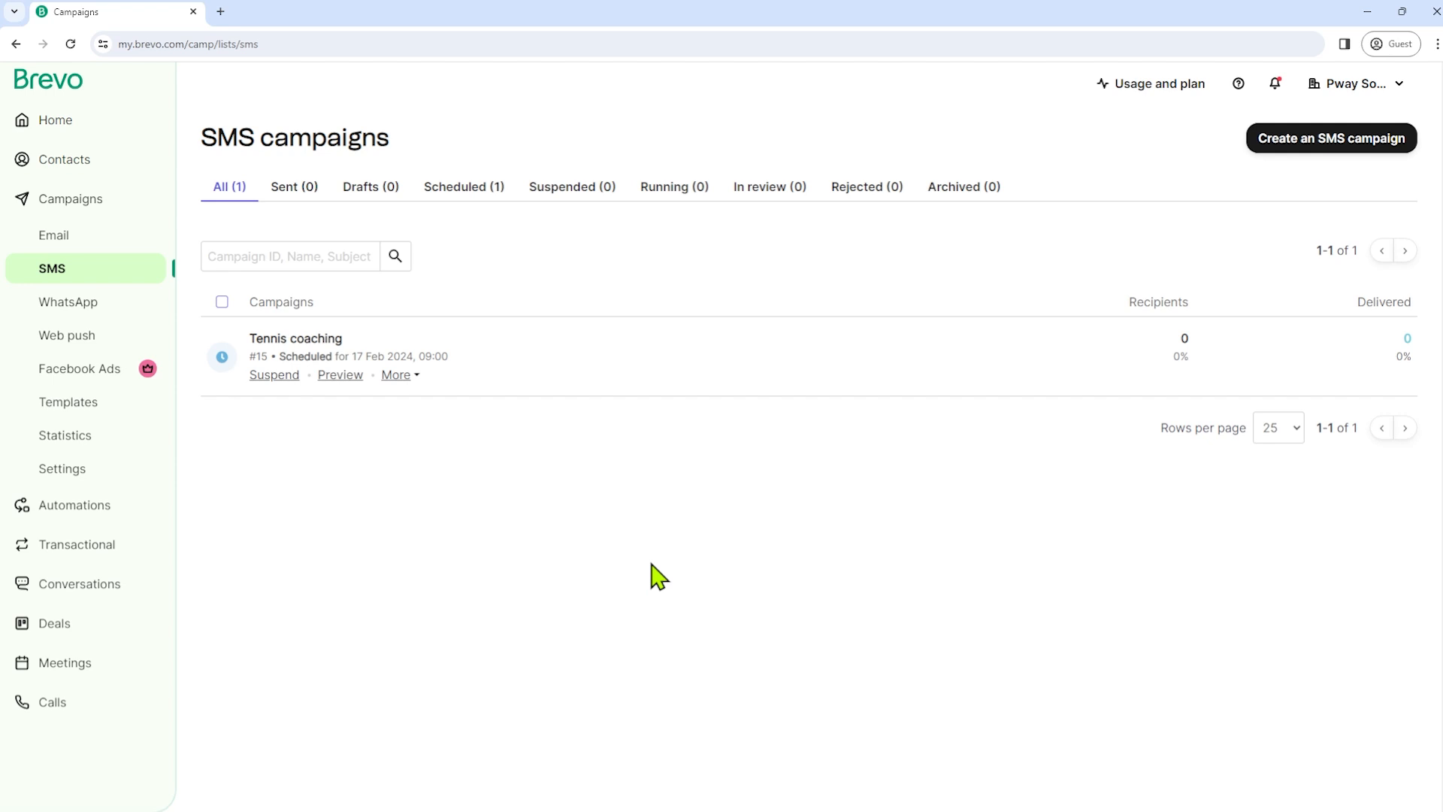
- Create a WhatsApp campaign named Tennis Coaching and open its From sender settings
{"action": "left_click", "coordinate": [61, 304]}
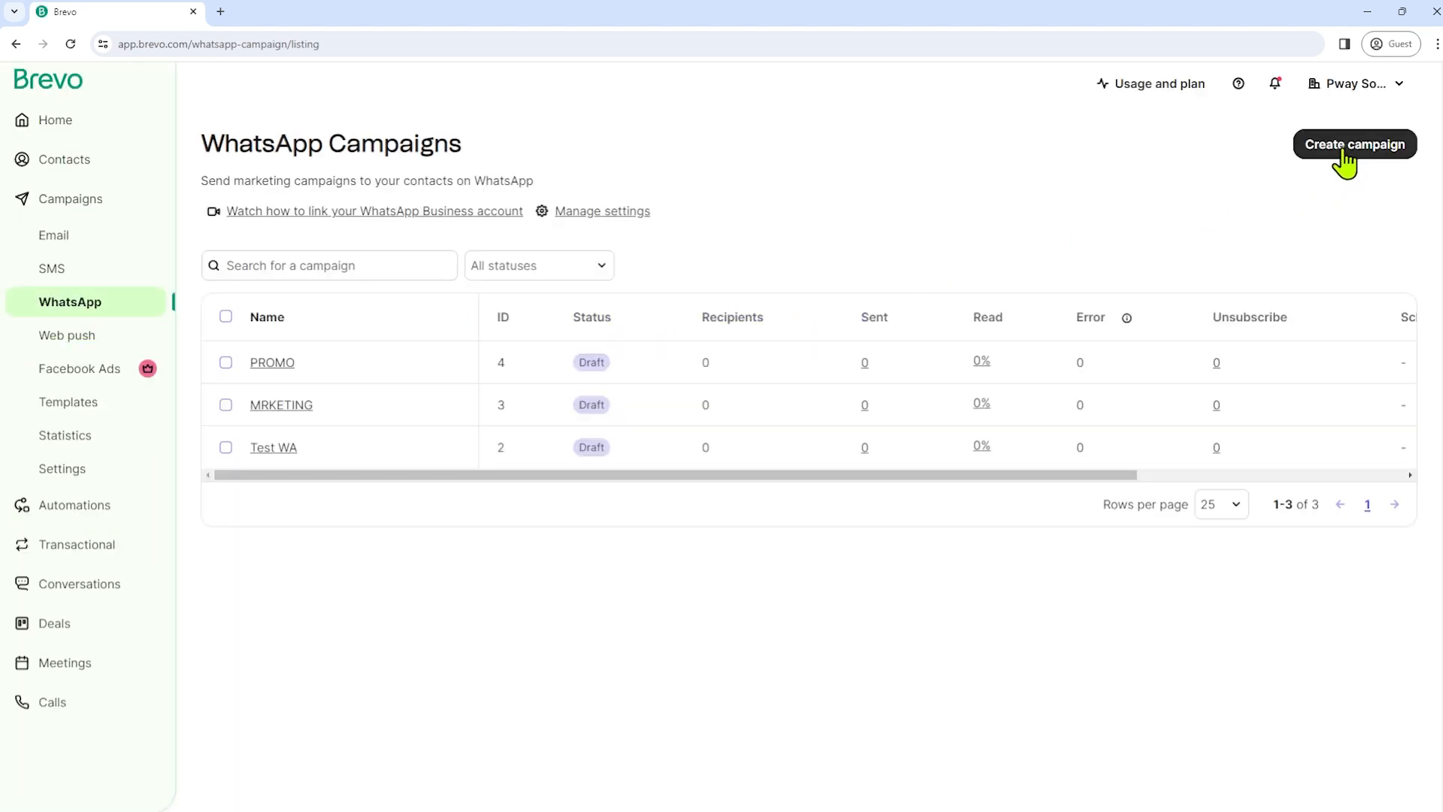
{"action": "left_click", "coordinate": [1344, 154]}
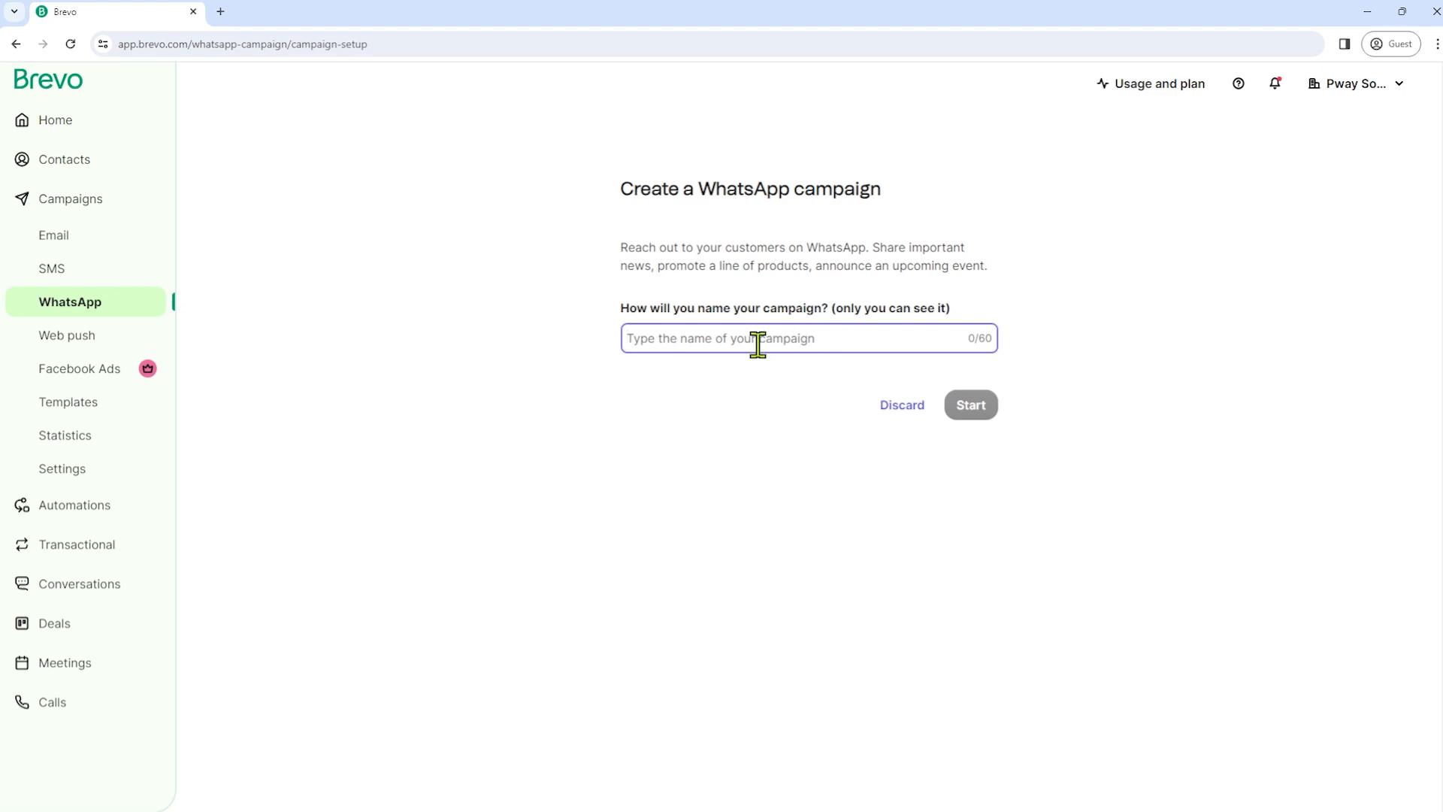
{"action": "type", "text": "Tennis Coaching"}
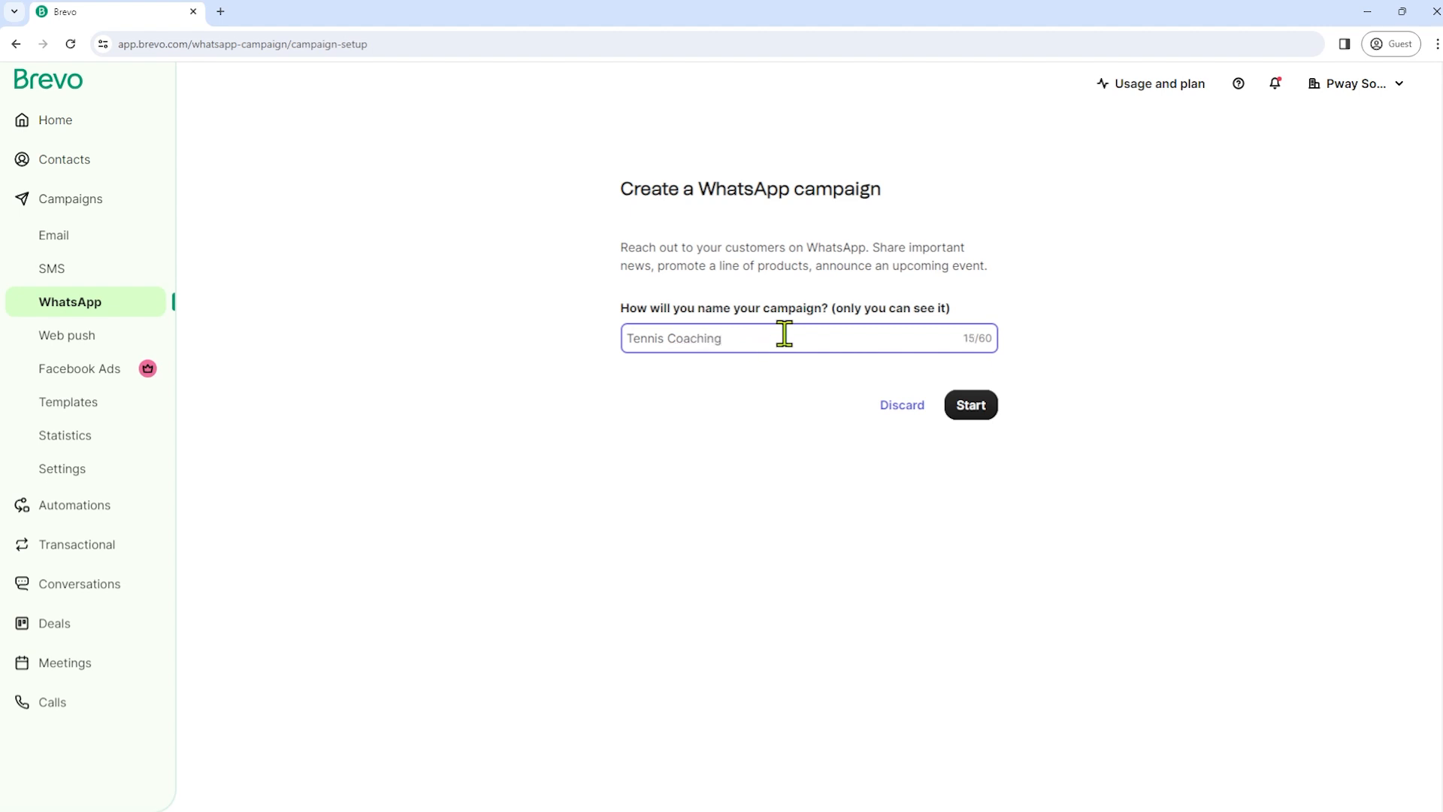
{"action": "left_click", "coordinate": [968, 405]}
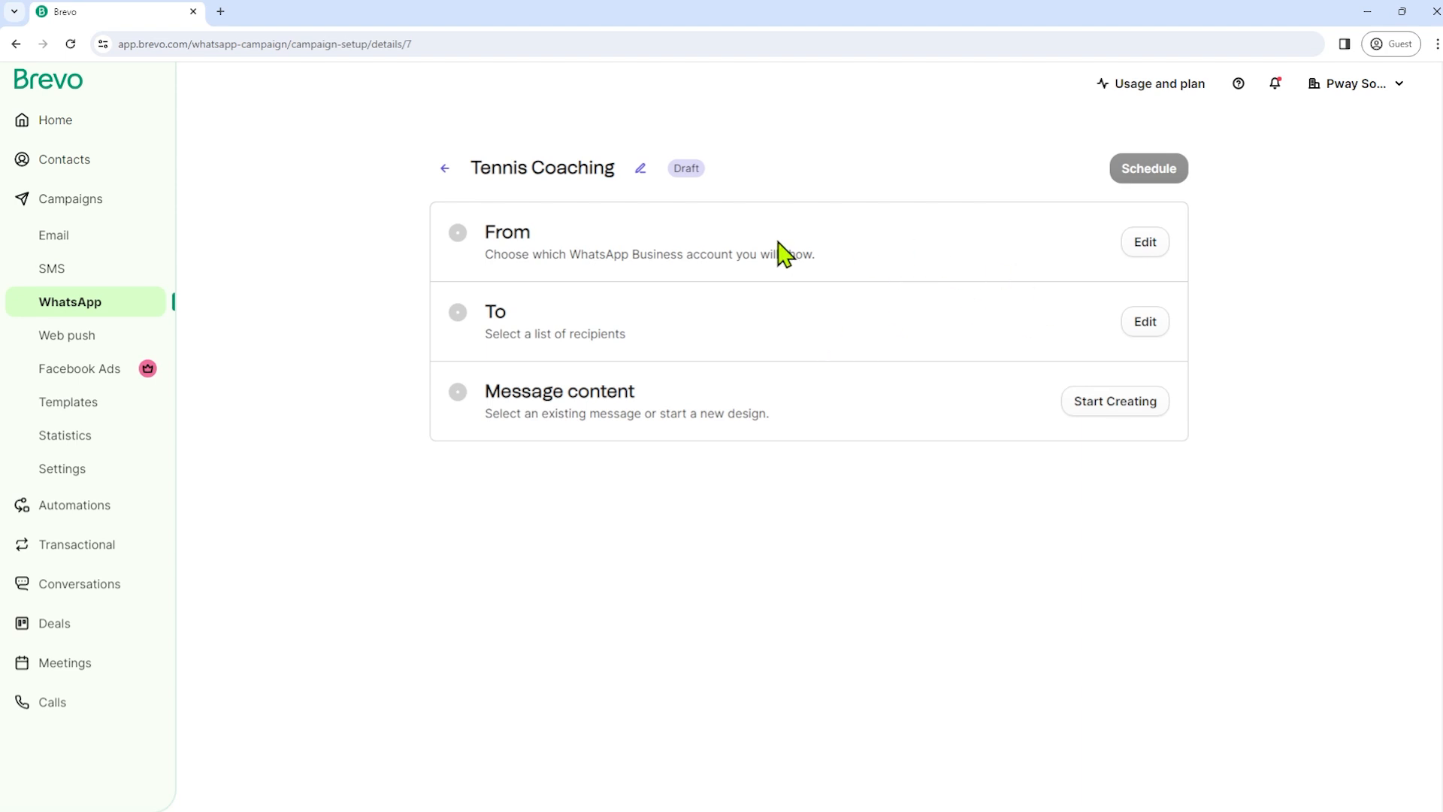
{"action": "left_click", "coordinate": [1146, 244]}
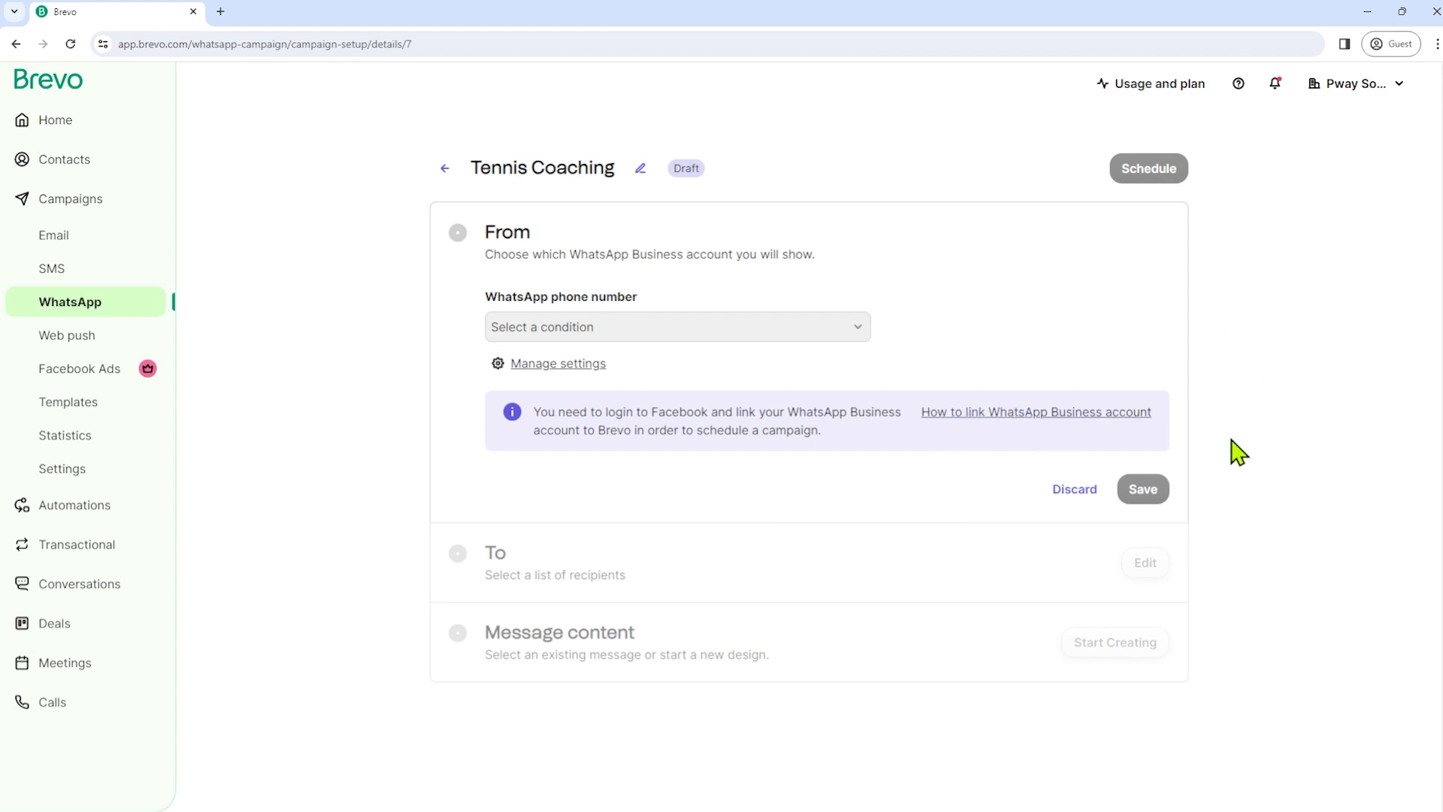
- Discard the sender edits and choose the Beginners list from the Tennis Club folder as recipients
{"action": "left_click", "coordinate": [1075, 490]}
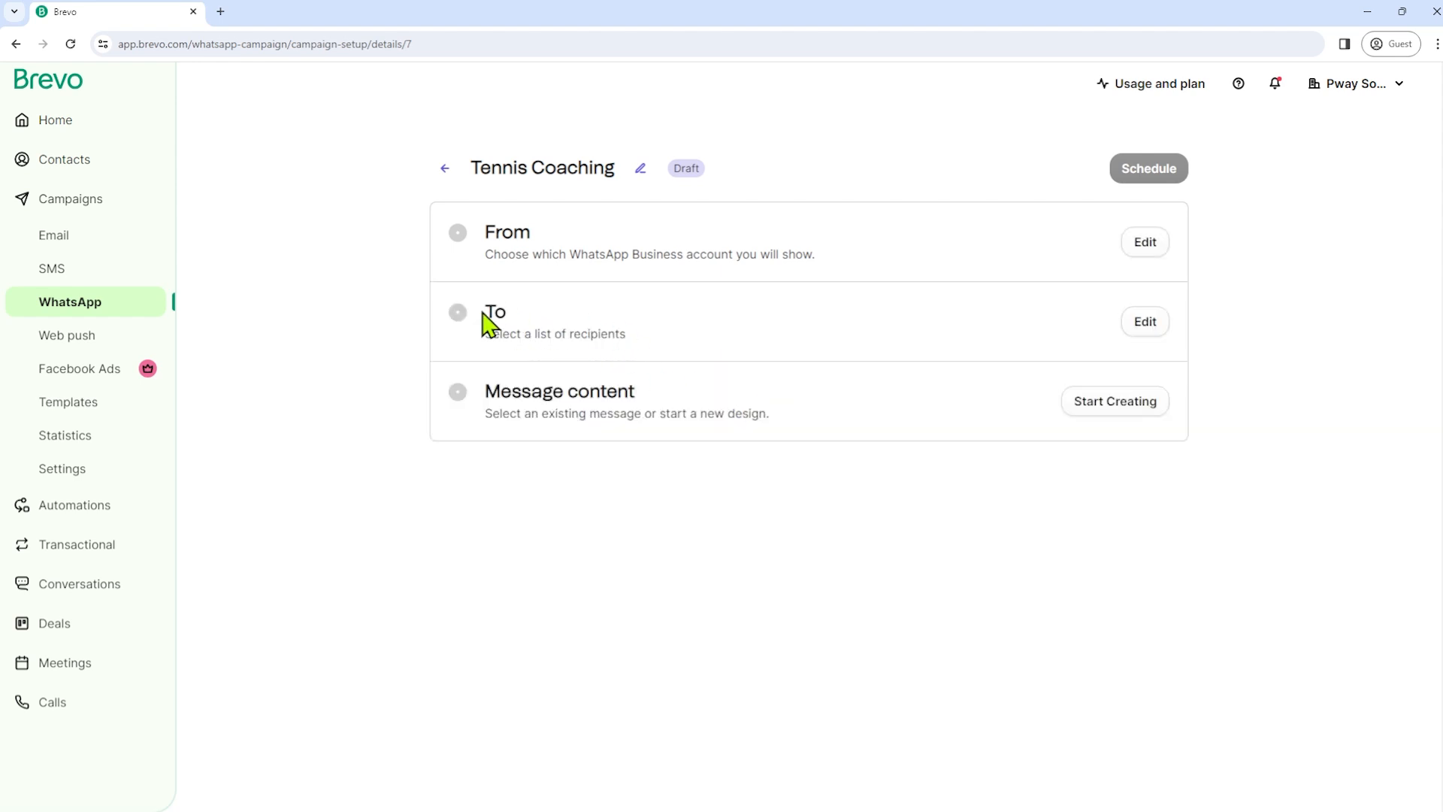
{"action": "left_click_drag", "start_coordinate": [483, 313], "coordinate": [530, 314]}
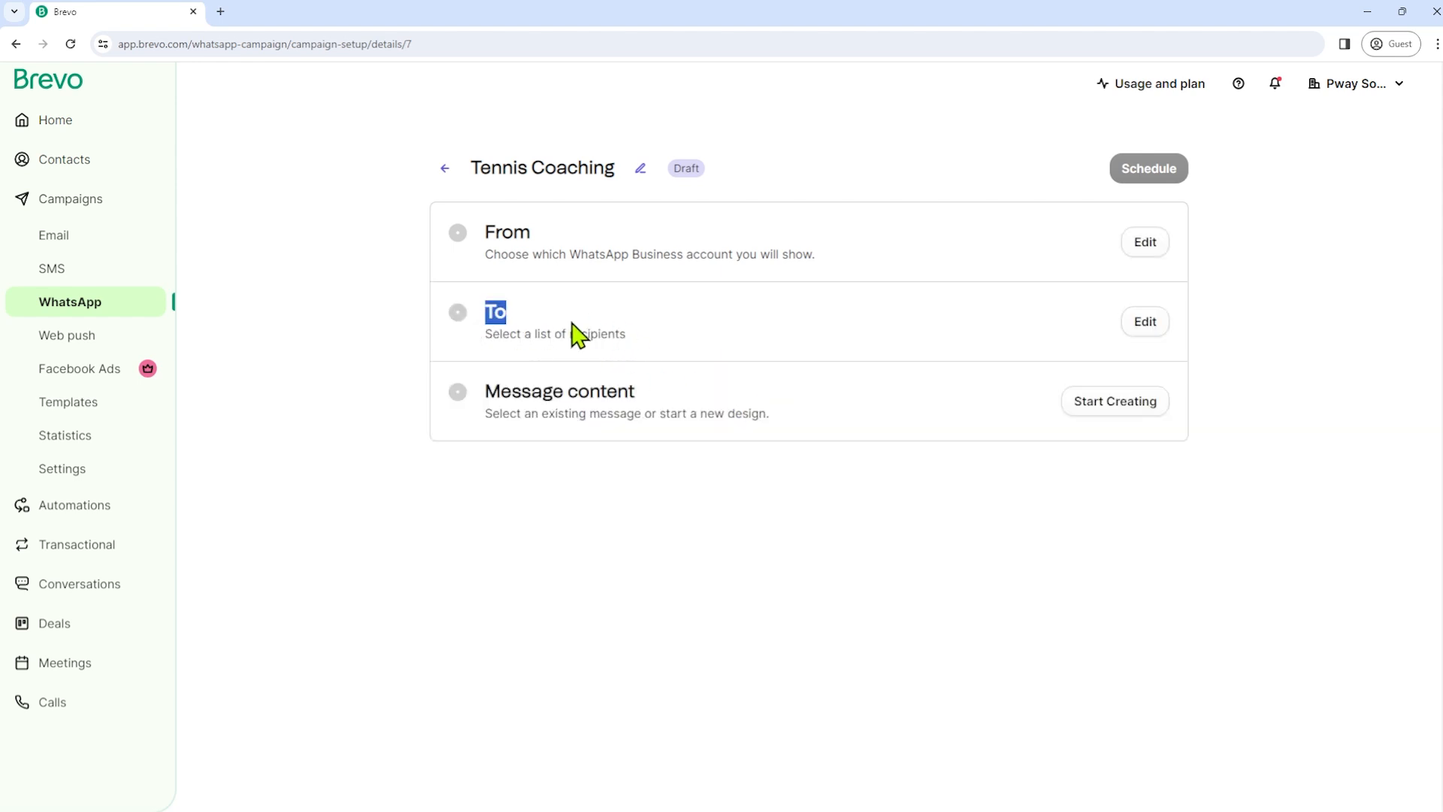
{"action": "left_click", "coordinate": [1150, 324]}
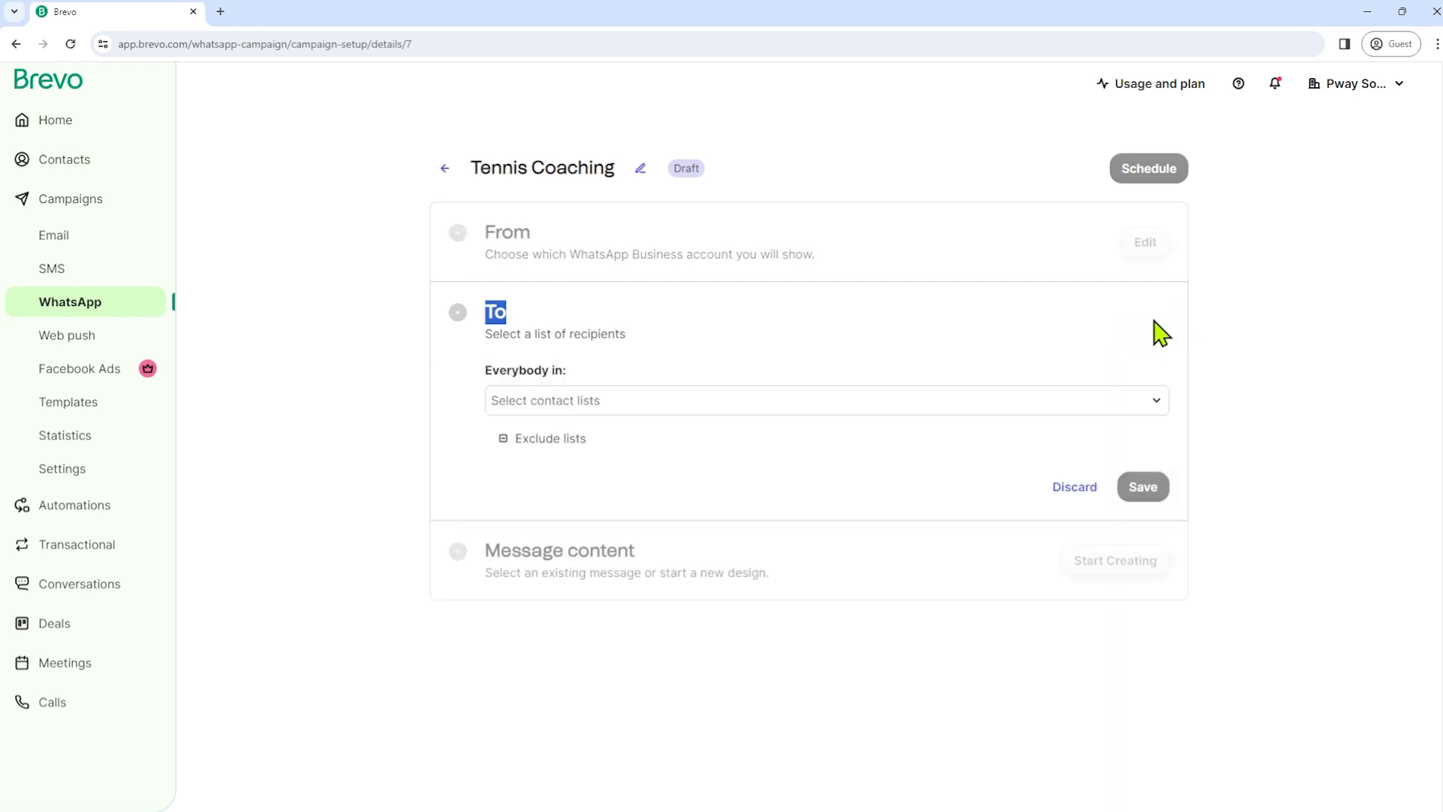
{"action": "left_click", "coordinate": [686, 406]}
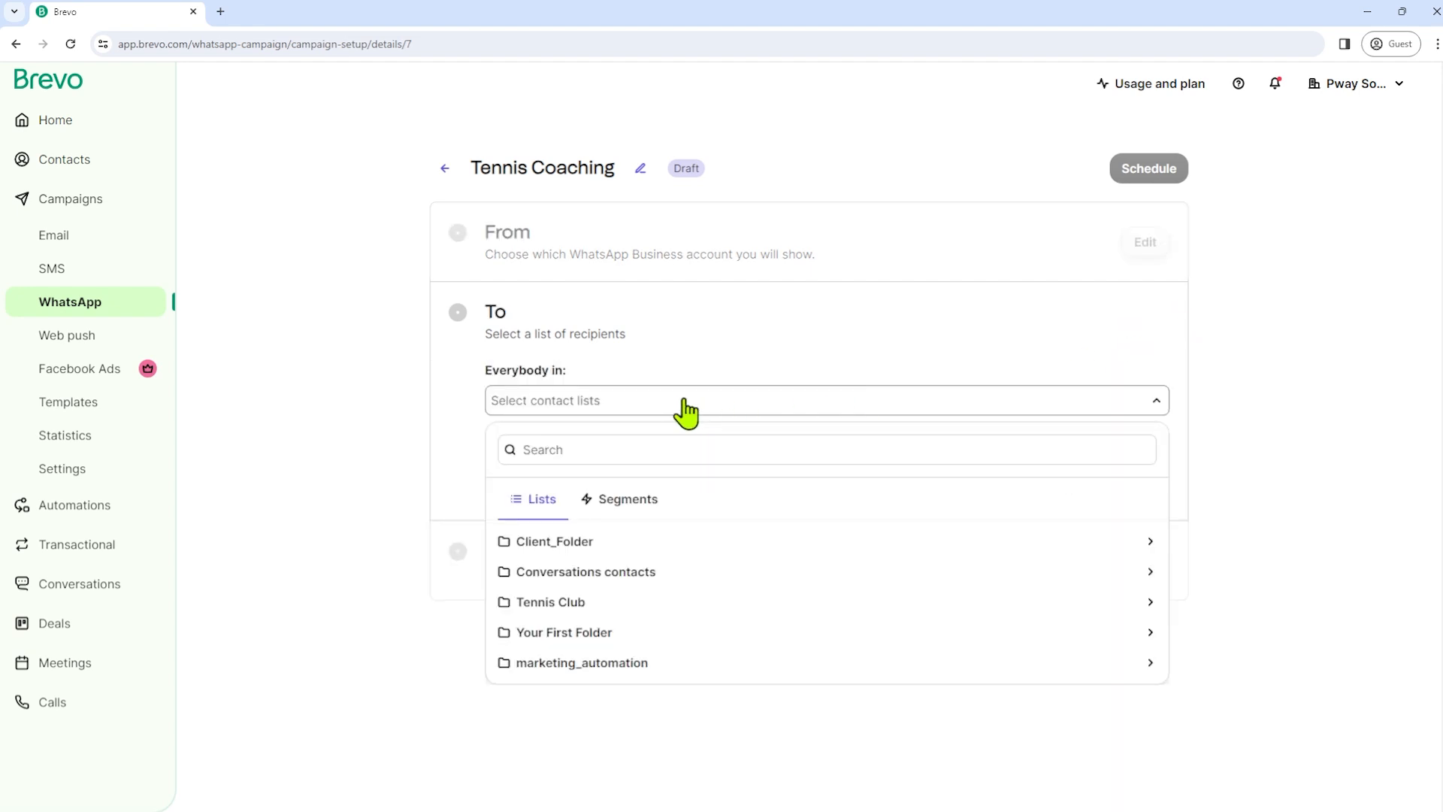
{"action": "left_click", "coordinate": [561, 608]}
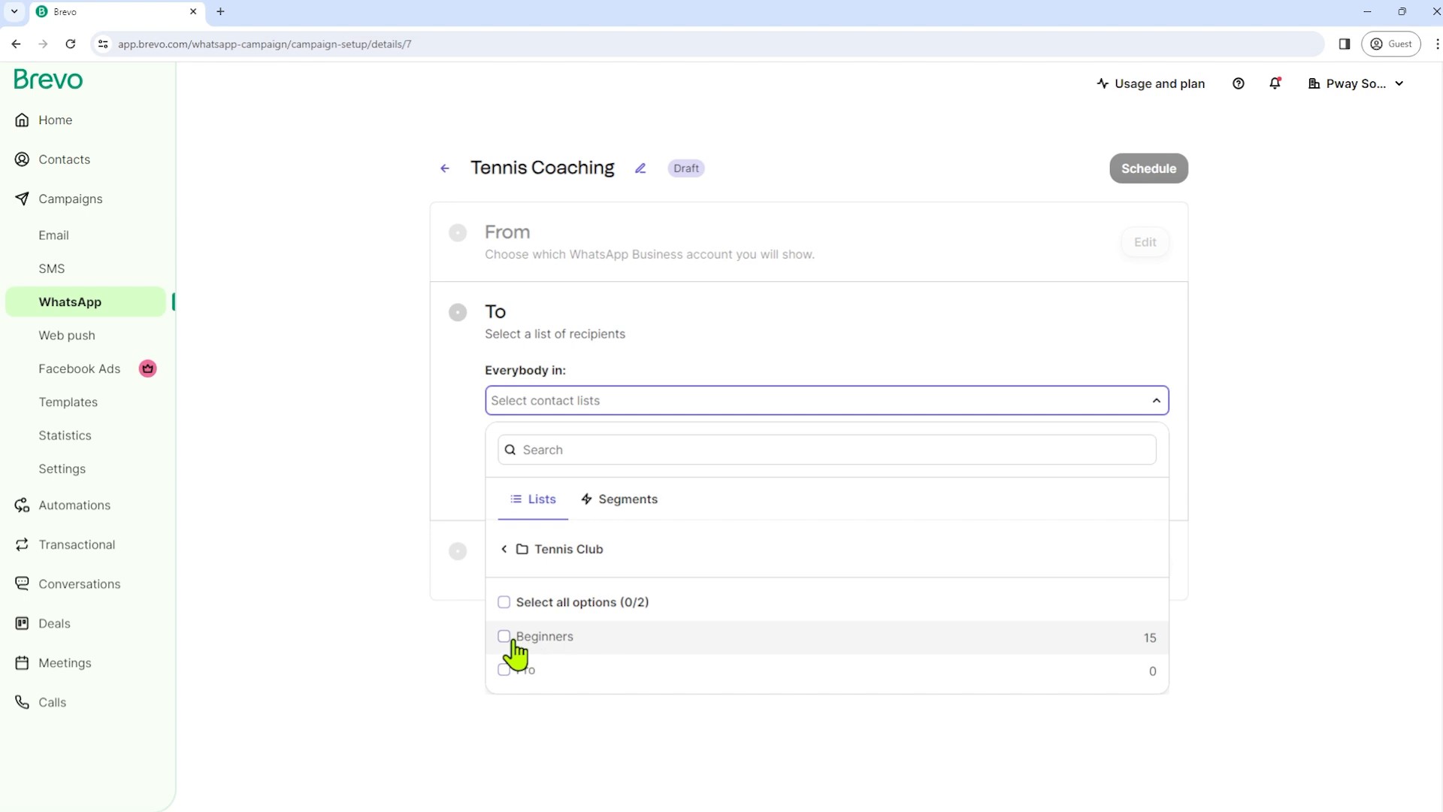
{"action": "left_click", "coordinate": [513, 640]}
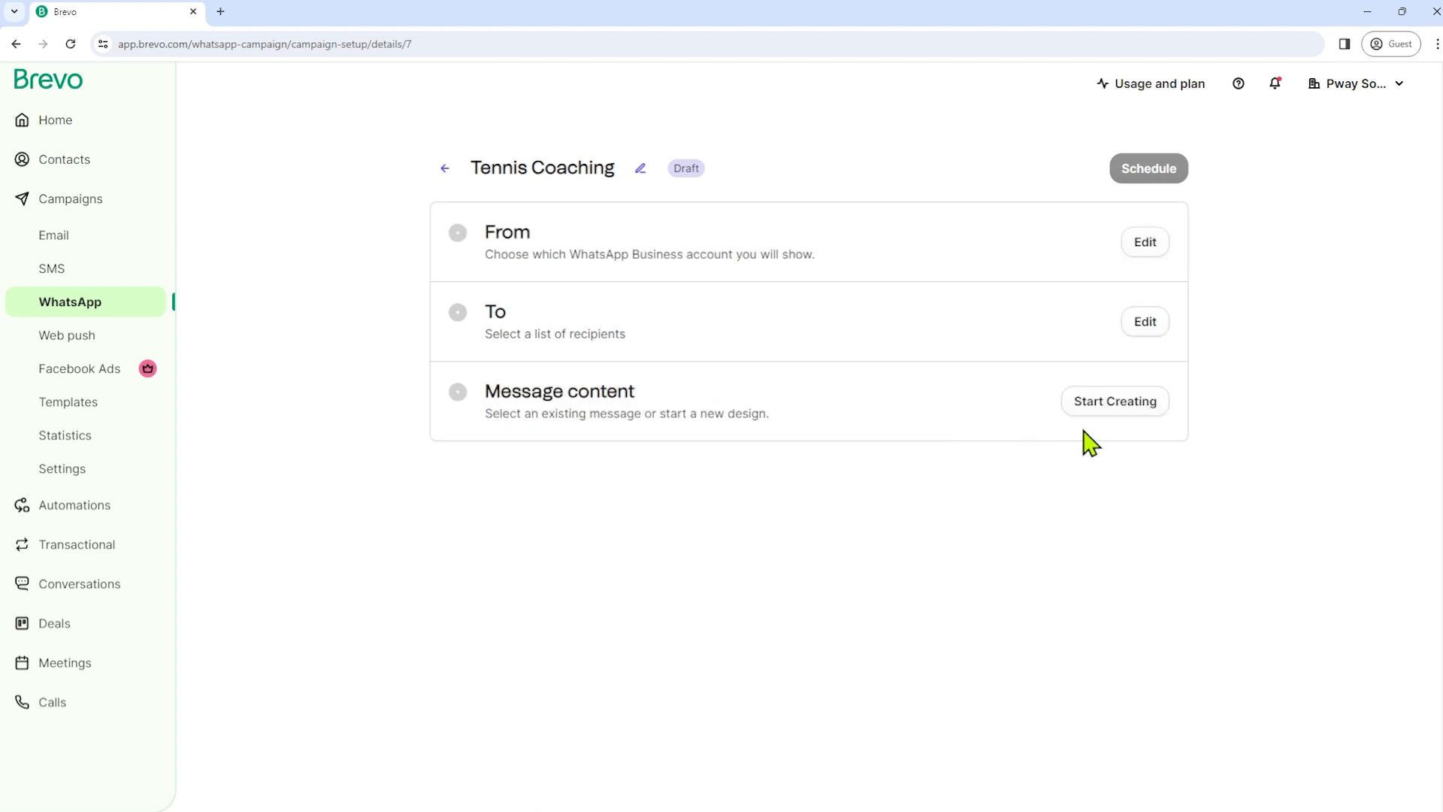
- Set up message content from scratch after browsing the existing templates, and begin creating it
{"action": "left_click", "coordinate": [1125, 410]}
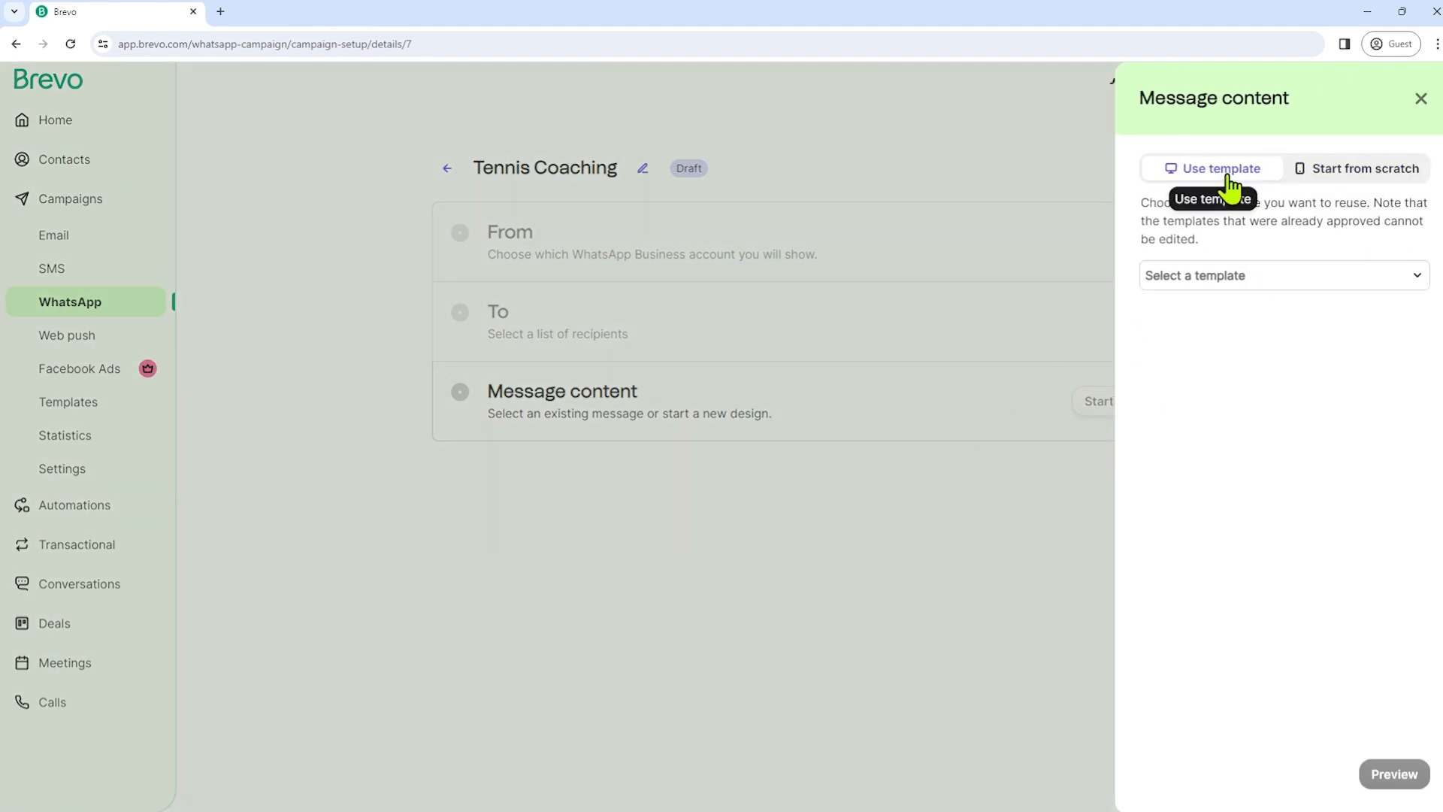
{"action": "left_click", "coordinate": [1374, 178]}
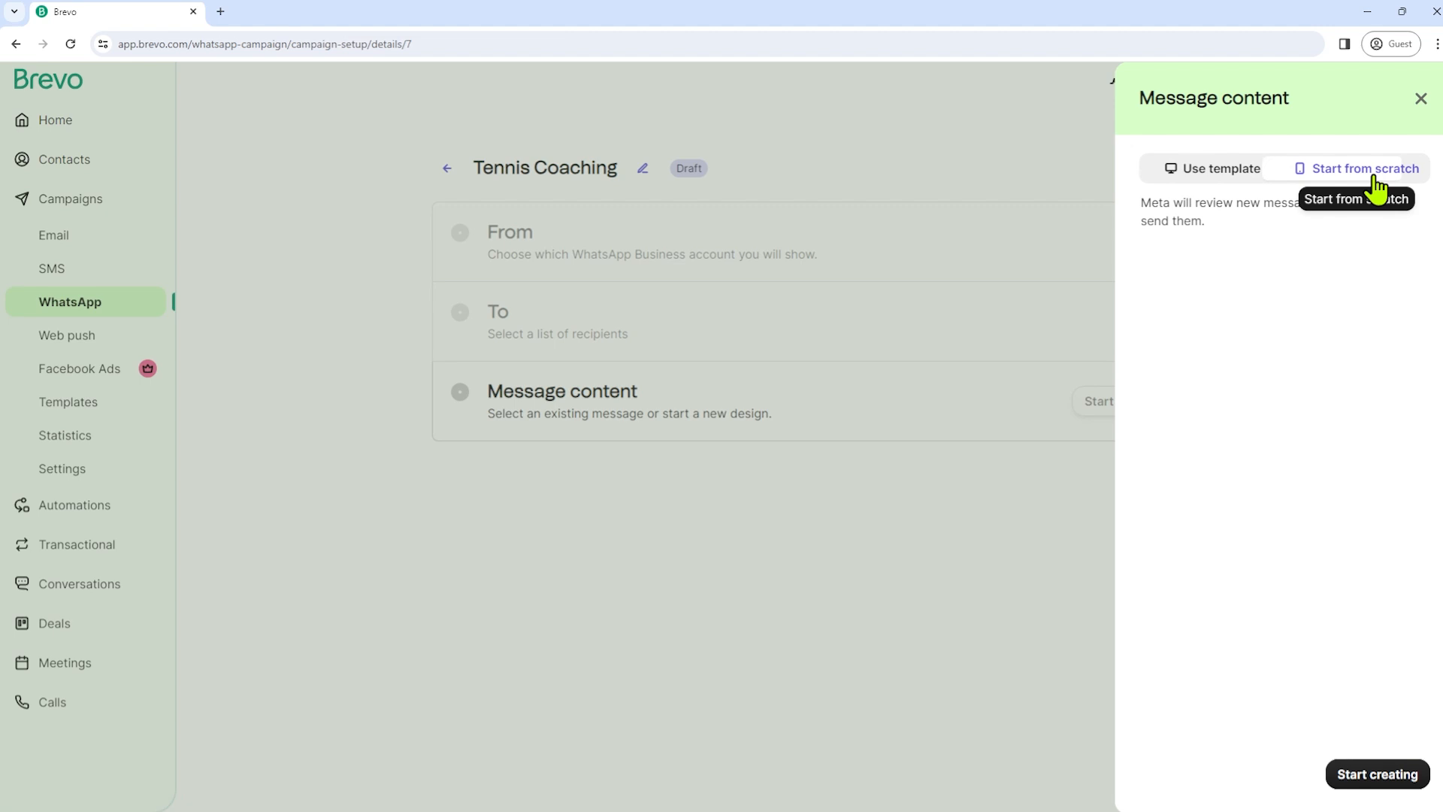
{"action": "left_click", "coordinate": [1227, 179]}
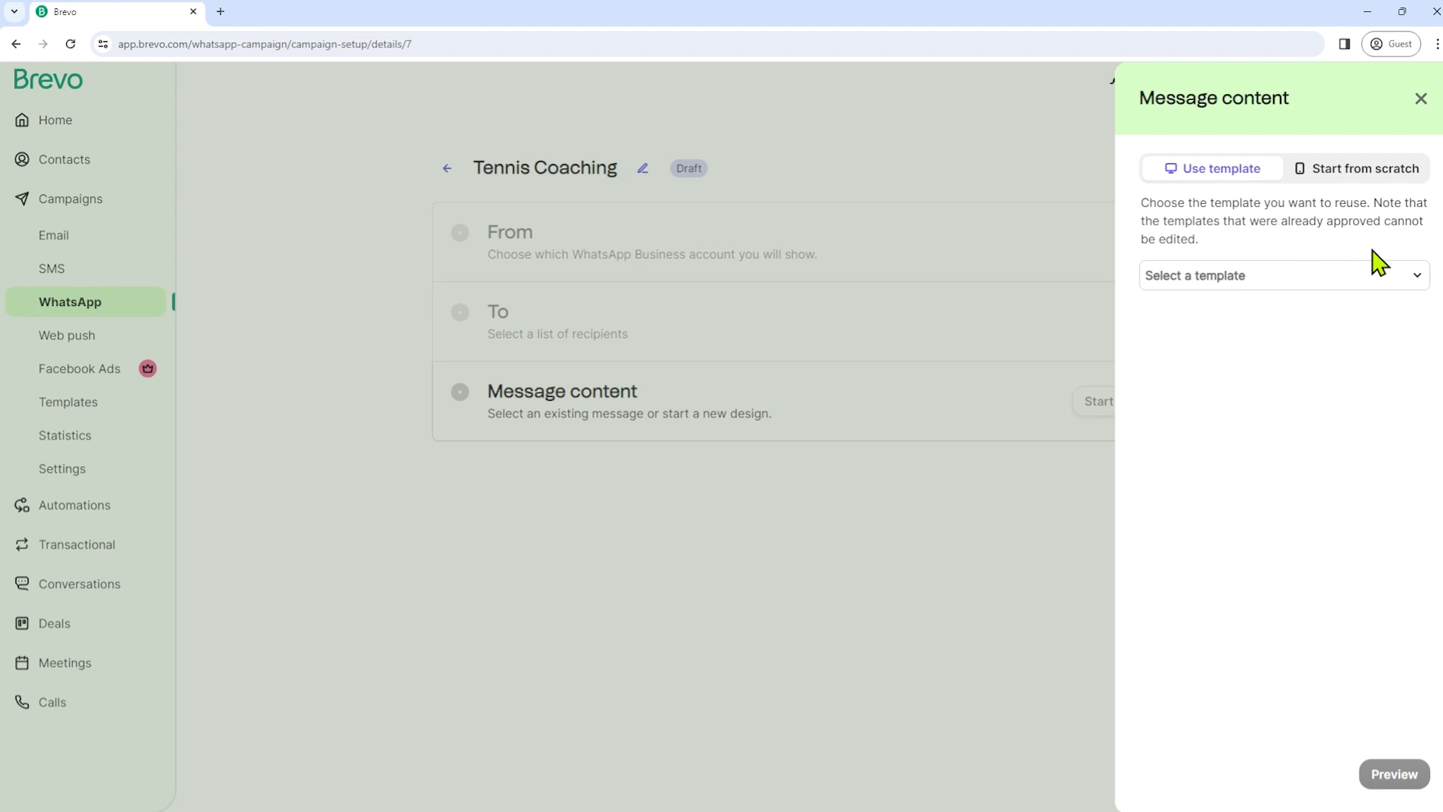
{"action": "left_click", "coordinate": [1317, 280]}
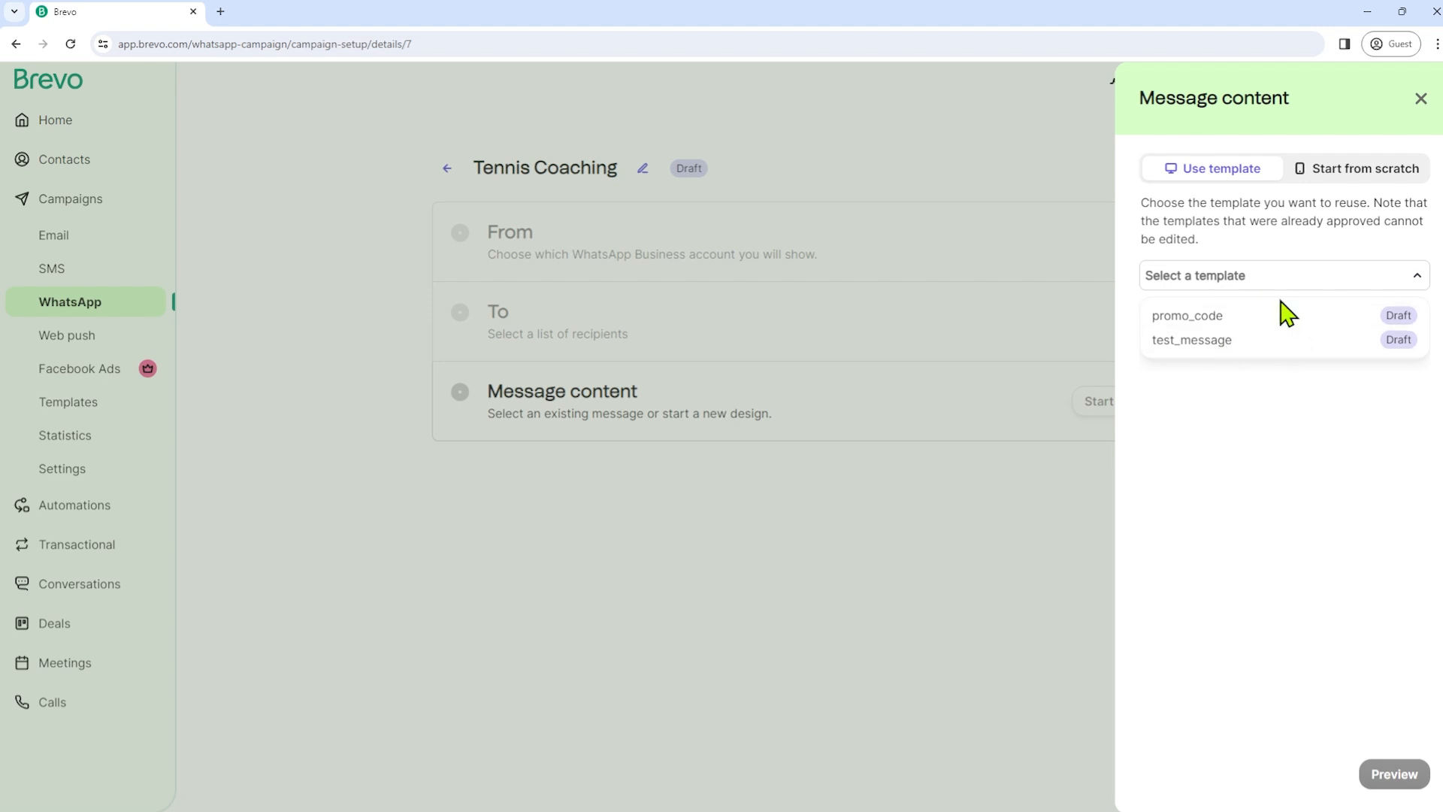
{"action": "left_click", "coordinate": [1287, 408]}
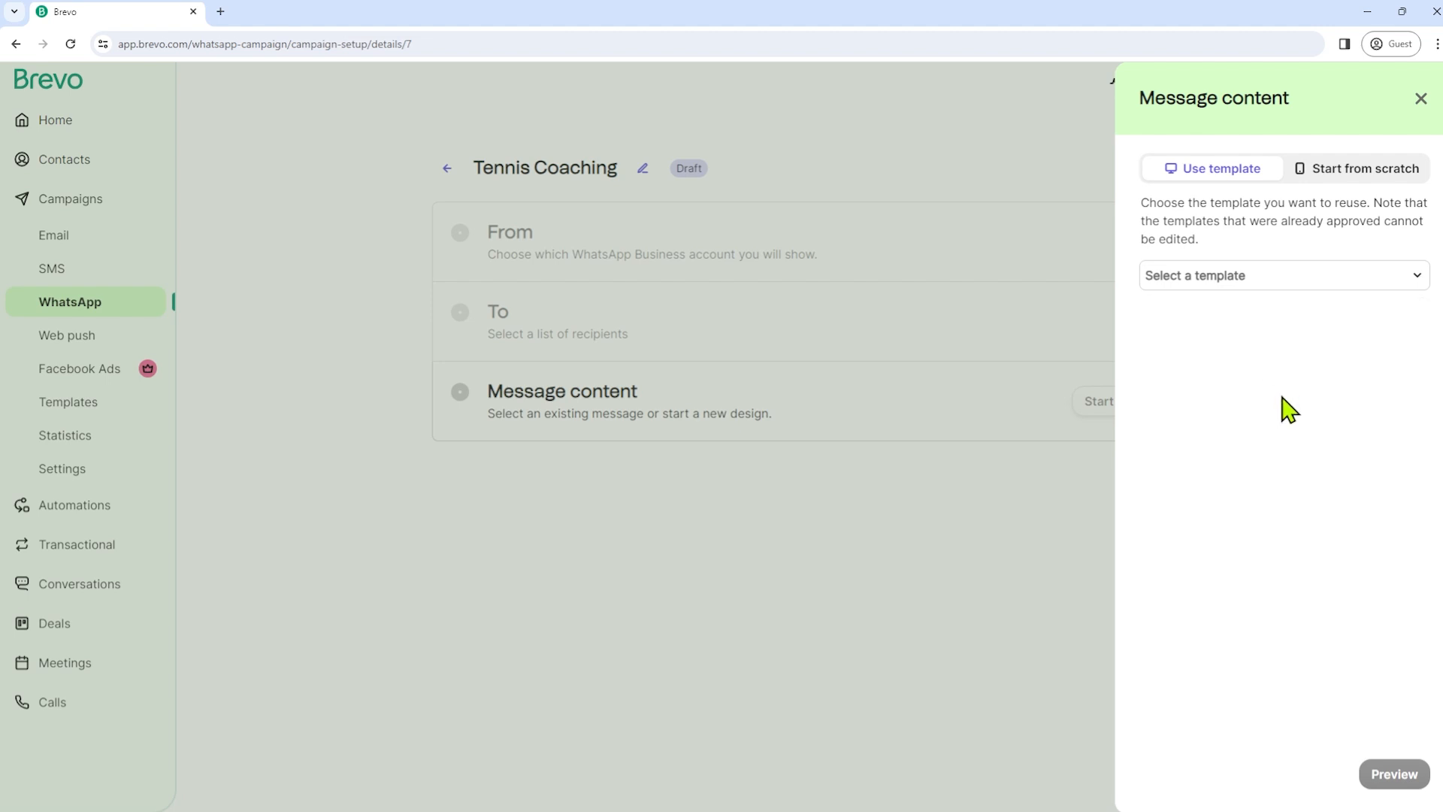
{"action": "left_click", "coordinate": [1357, 190]}
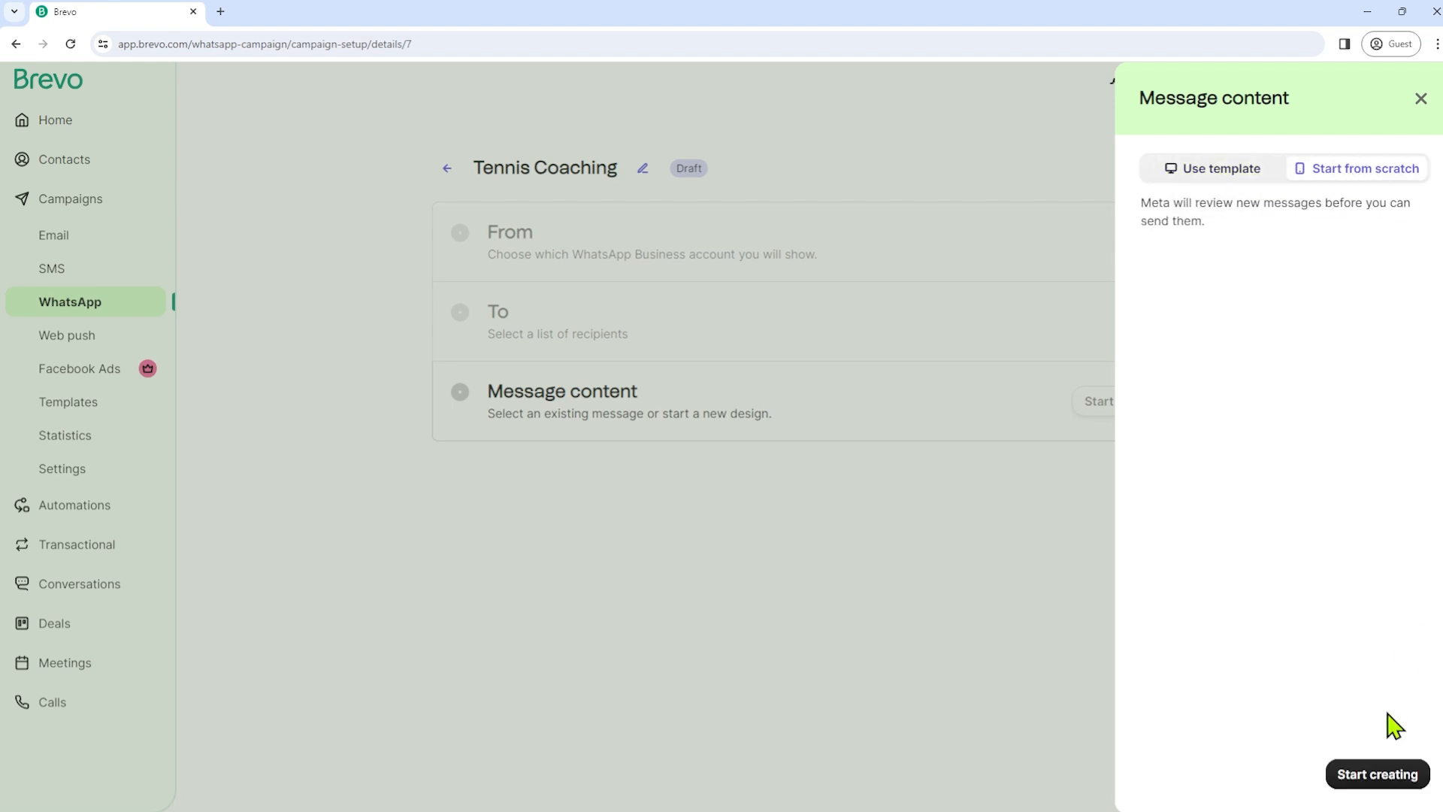
{"action": "left_click", "coordinate": [1379, 778]}
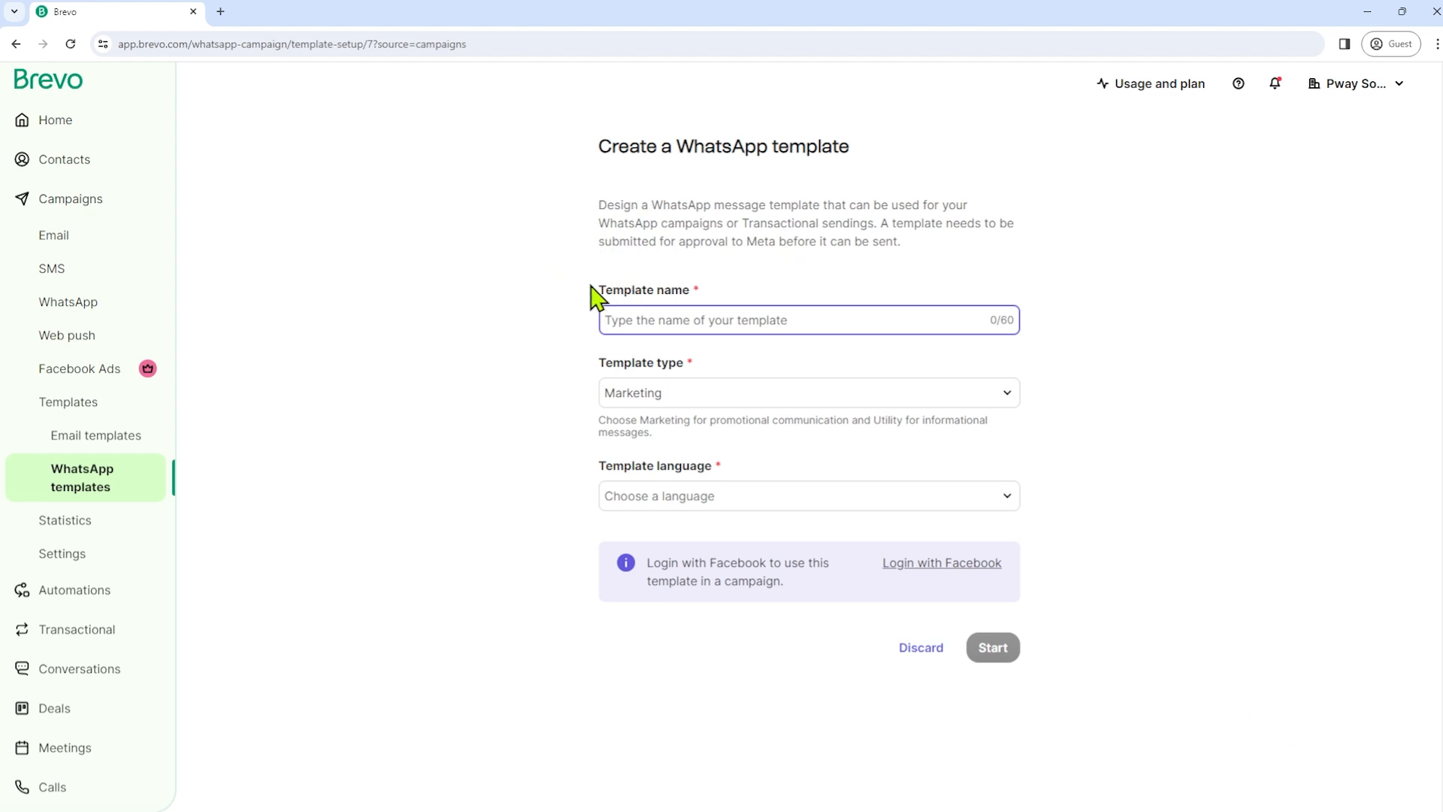
- Name the template tennis_special and keep Marketing as its template type
{"action": "left_click_drag", "start_coordinate": [585, 306], "coordinate": [702, 304]}
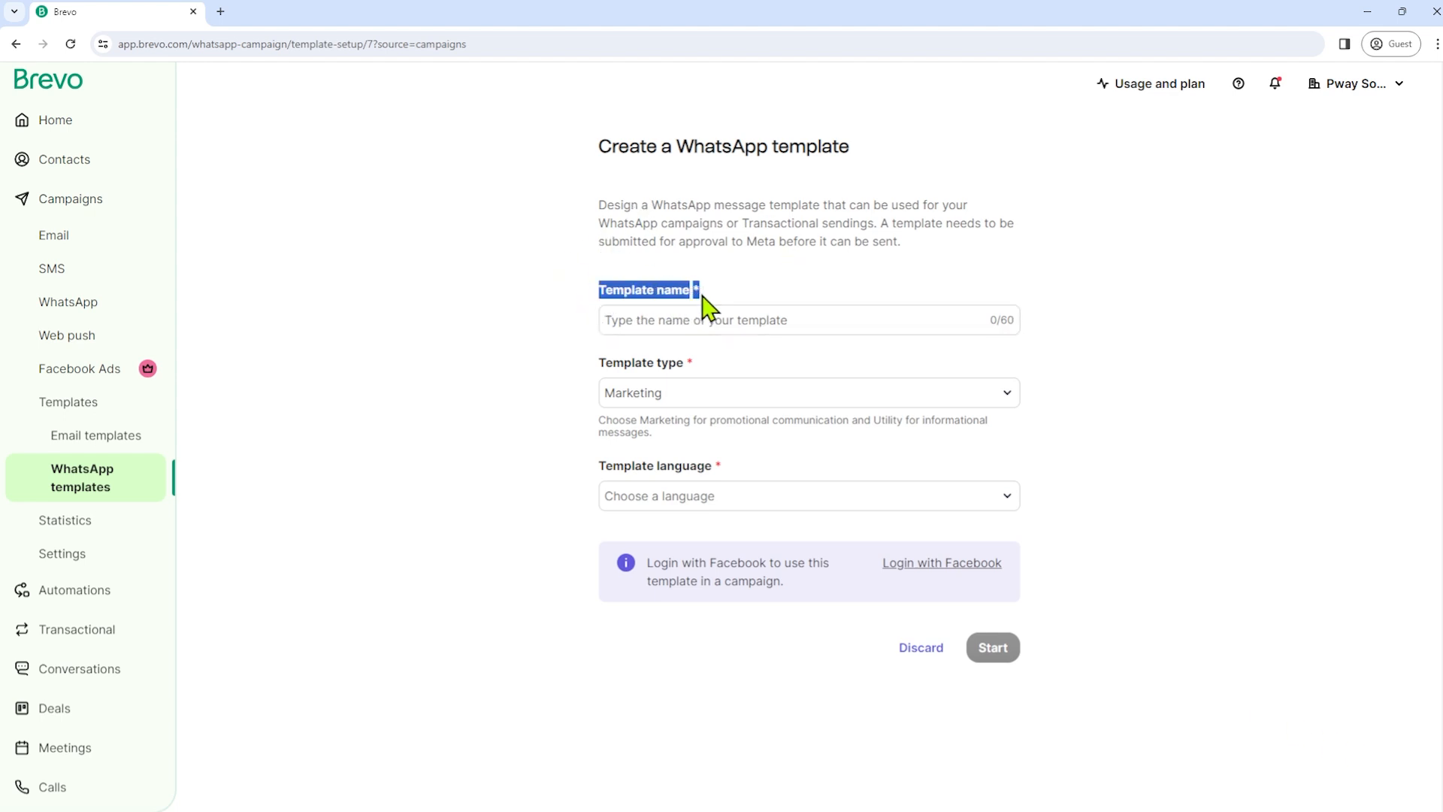
{"action": "left_click", "coordinate": [745, 321]}
{"action": "type", "text": "tennis"}
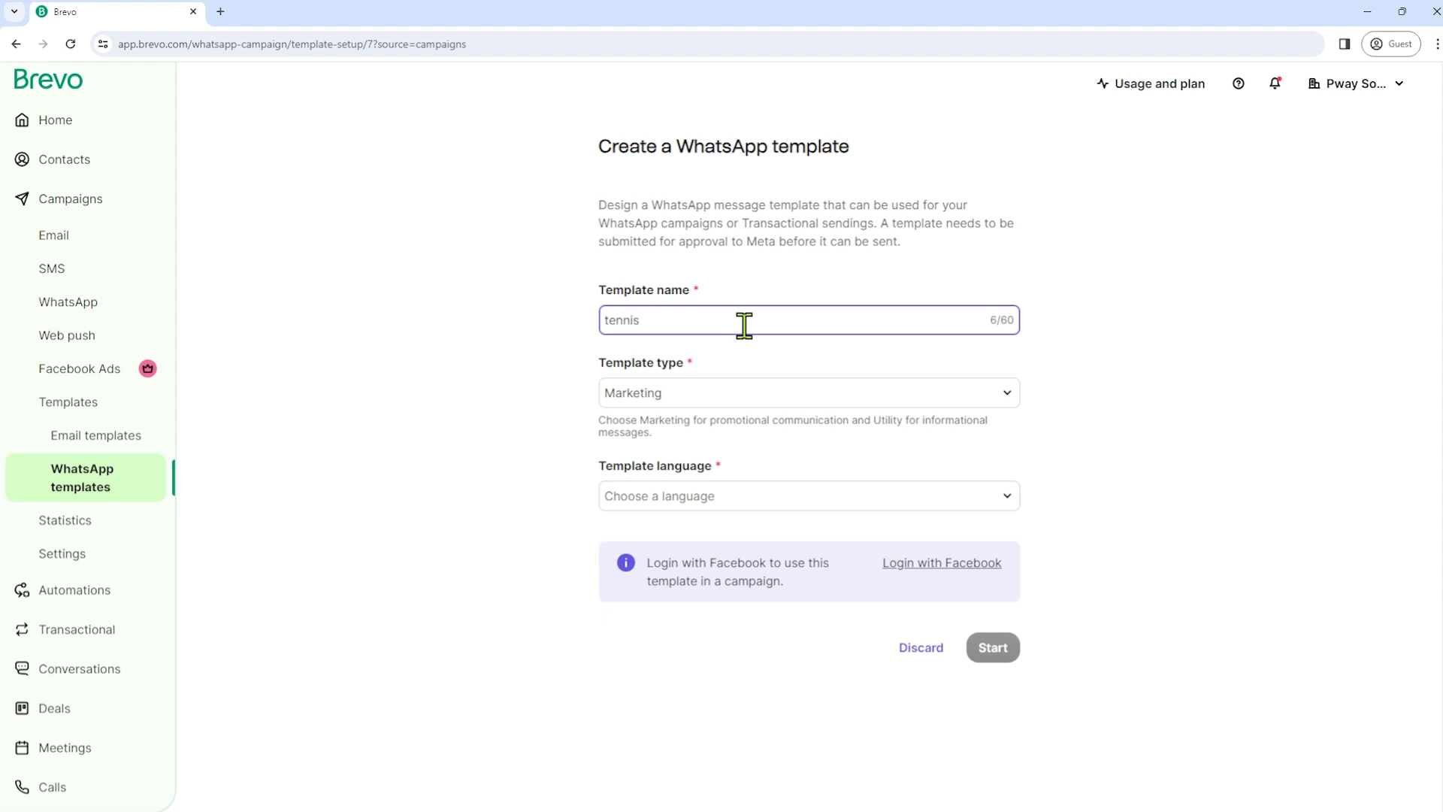
{"action": "type", "text": "_special"}
{"action": "left_click", "coordinate": [712, 397]}
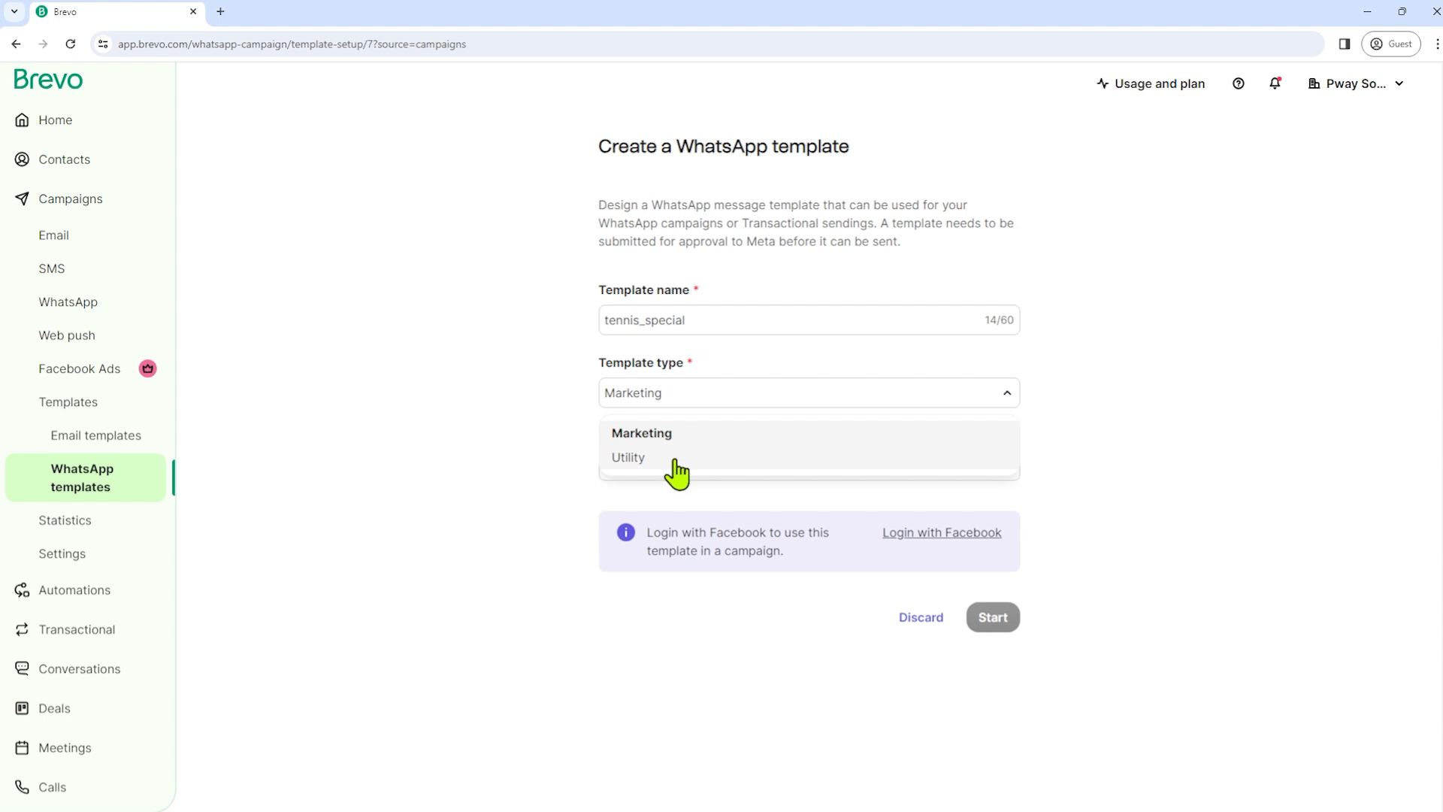
{"action": "left_click", "coordinate": [664, 457]}
{"action": "left_click", "coordinate": [714, 400]}
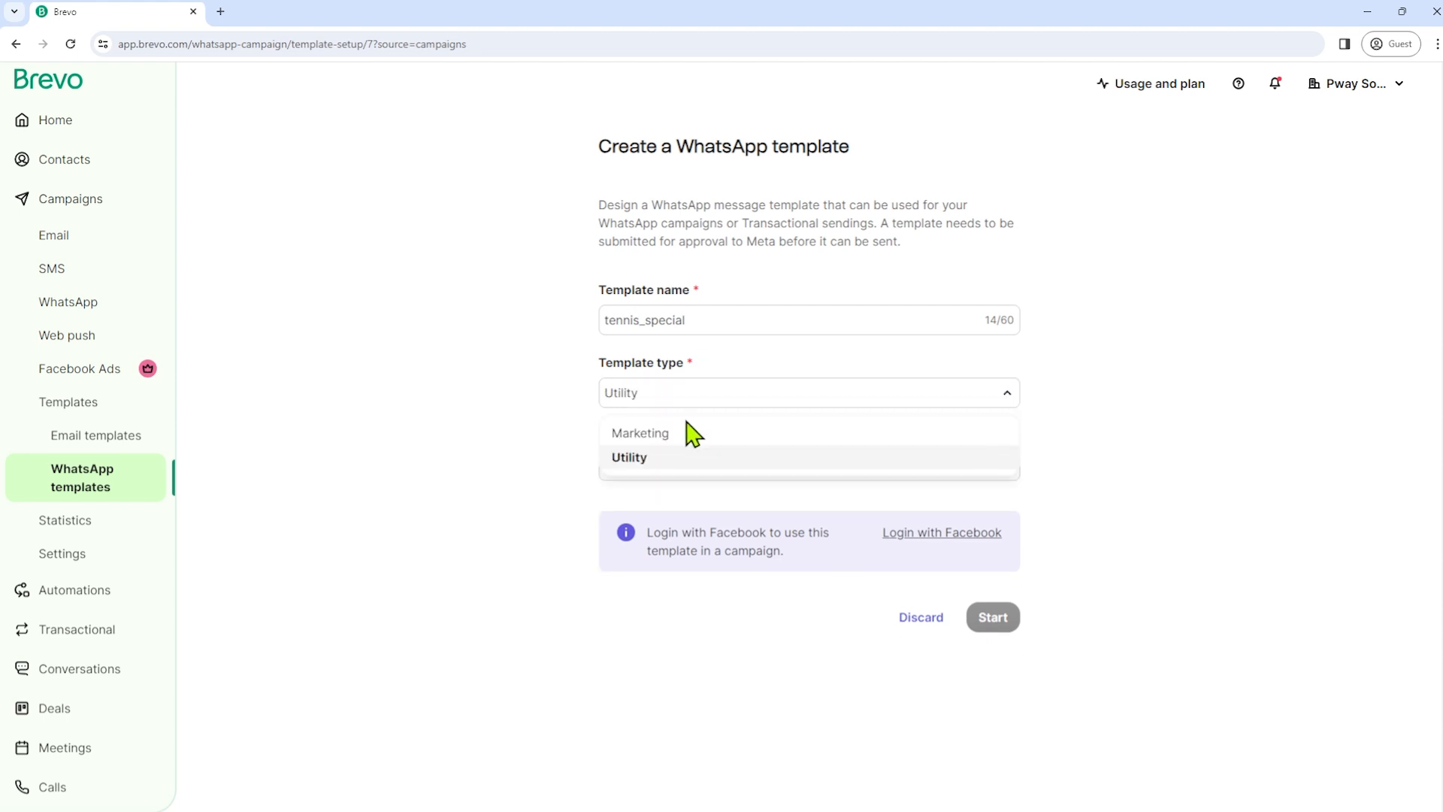
{"action": "left_click", "coordinate": [686, 433]}
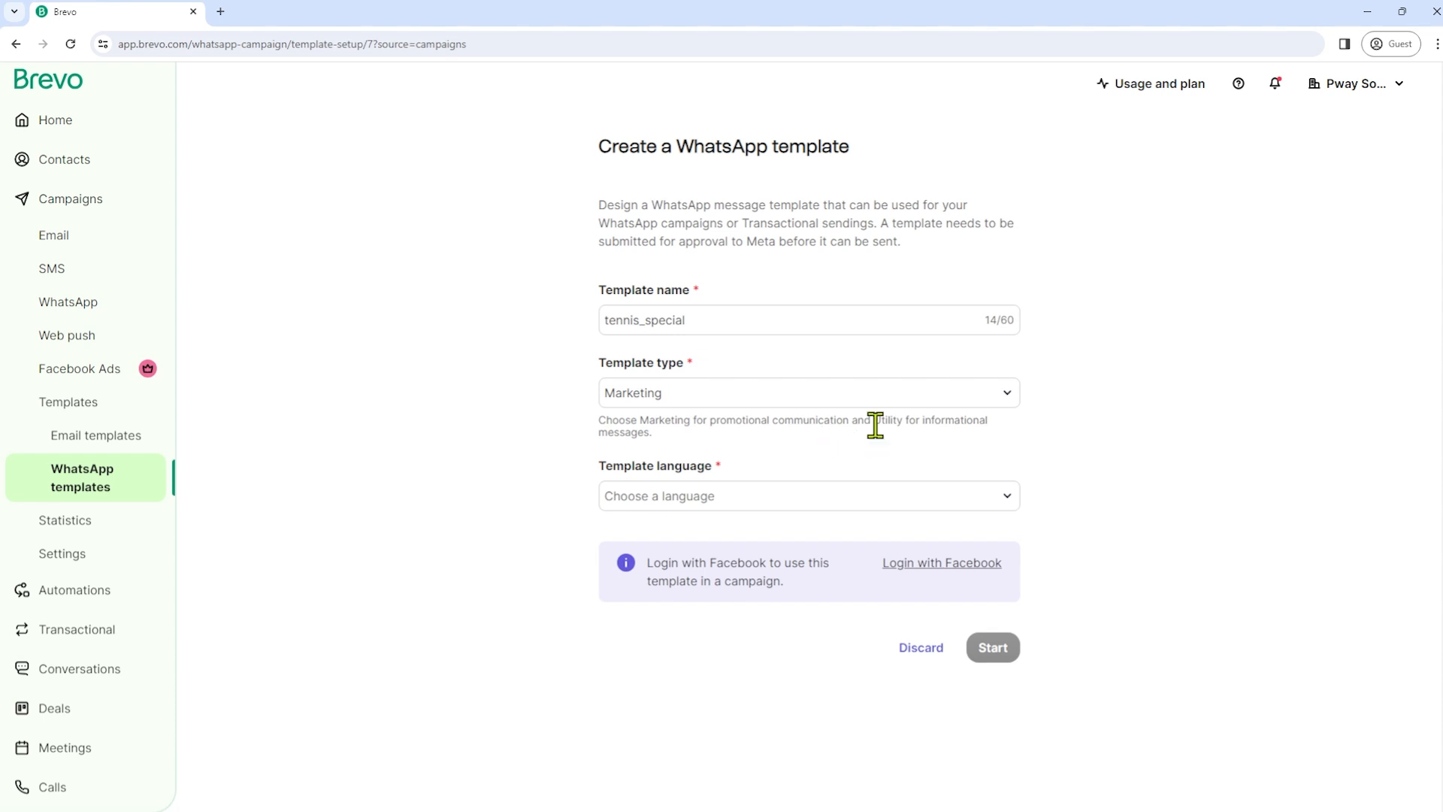
{"action": "left_click_drag", "start_coordinate": [600, 421], "coordinate": [834, 441]}
{"action": "left_click", "coordinate": [751, 444]}
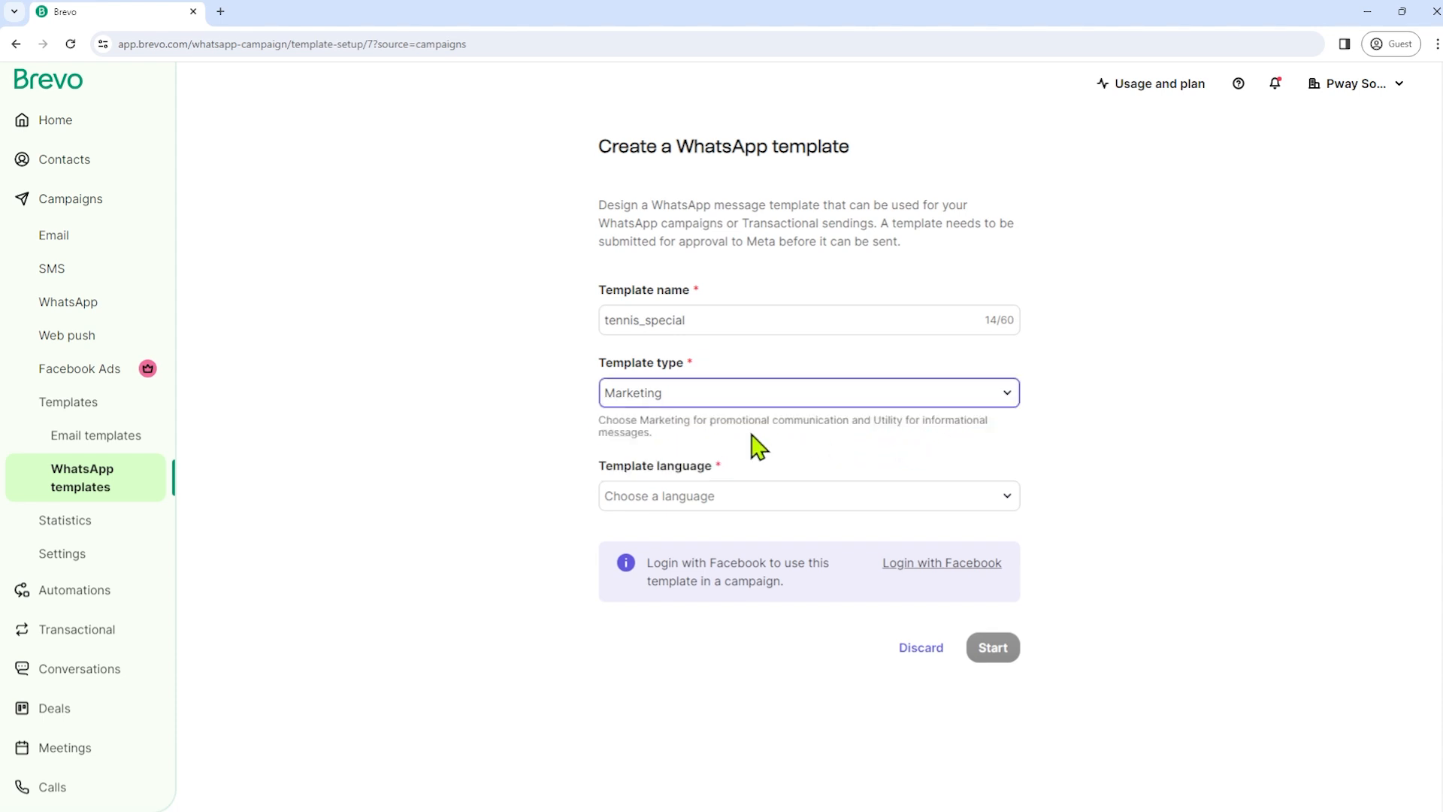
{"action": "left_click", "coordinate": [912, 397]}
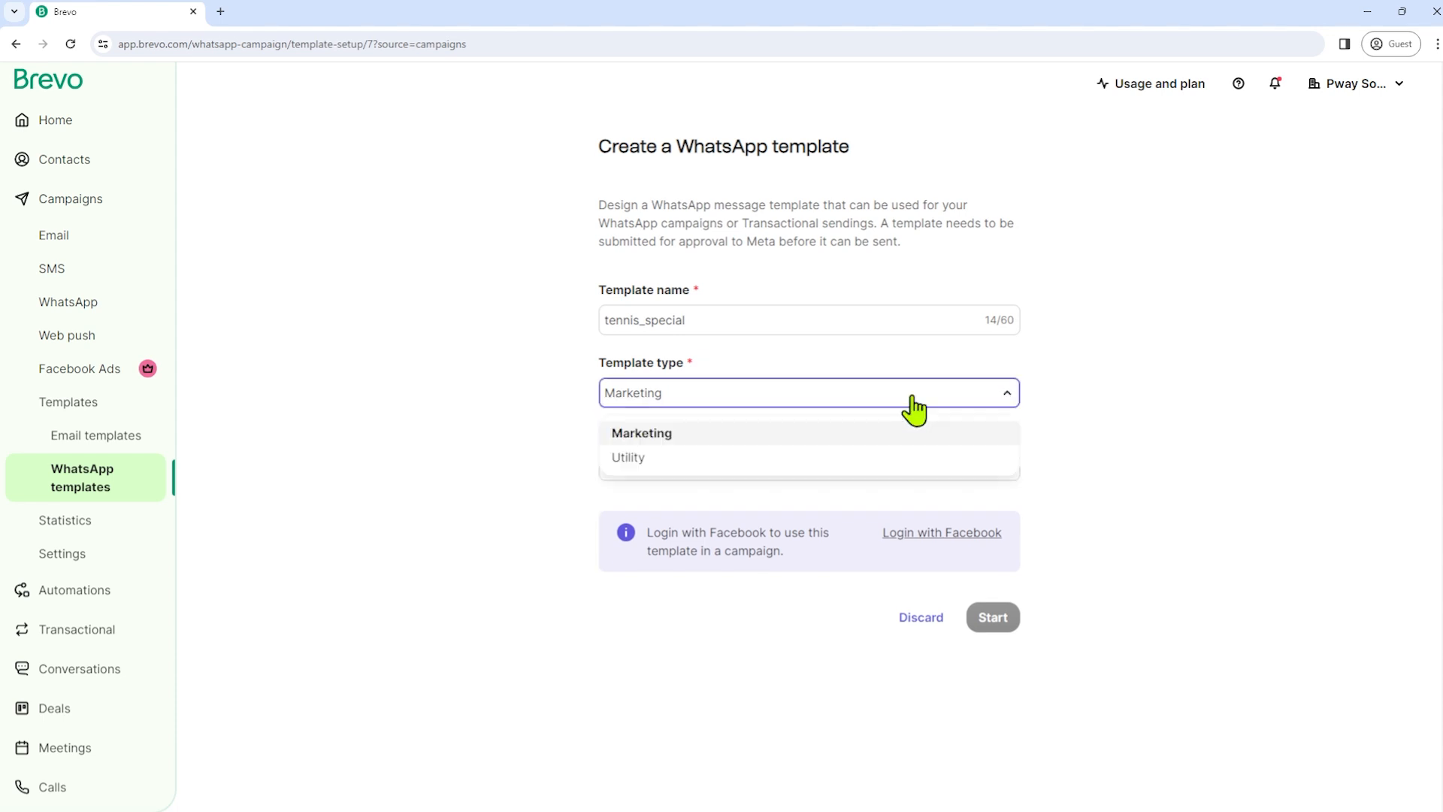
{"action": "left_click", "coordinate": [679, 439]}
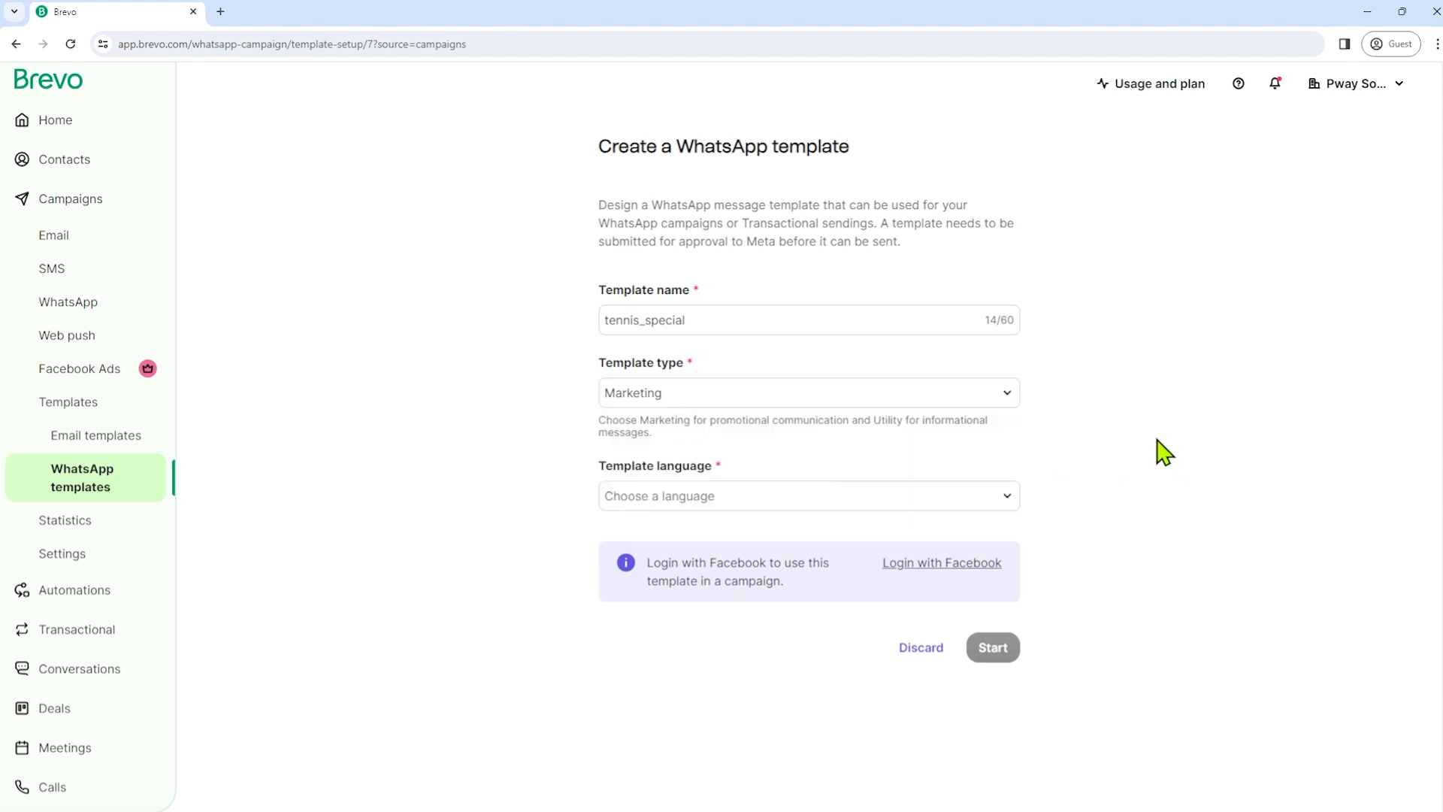
- Choose English (US) as the template language and create the template
{"action": "left_click", "coordinate": [746, 501]}
{"action": "left_click", "coordinate": [748, 513]}
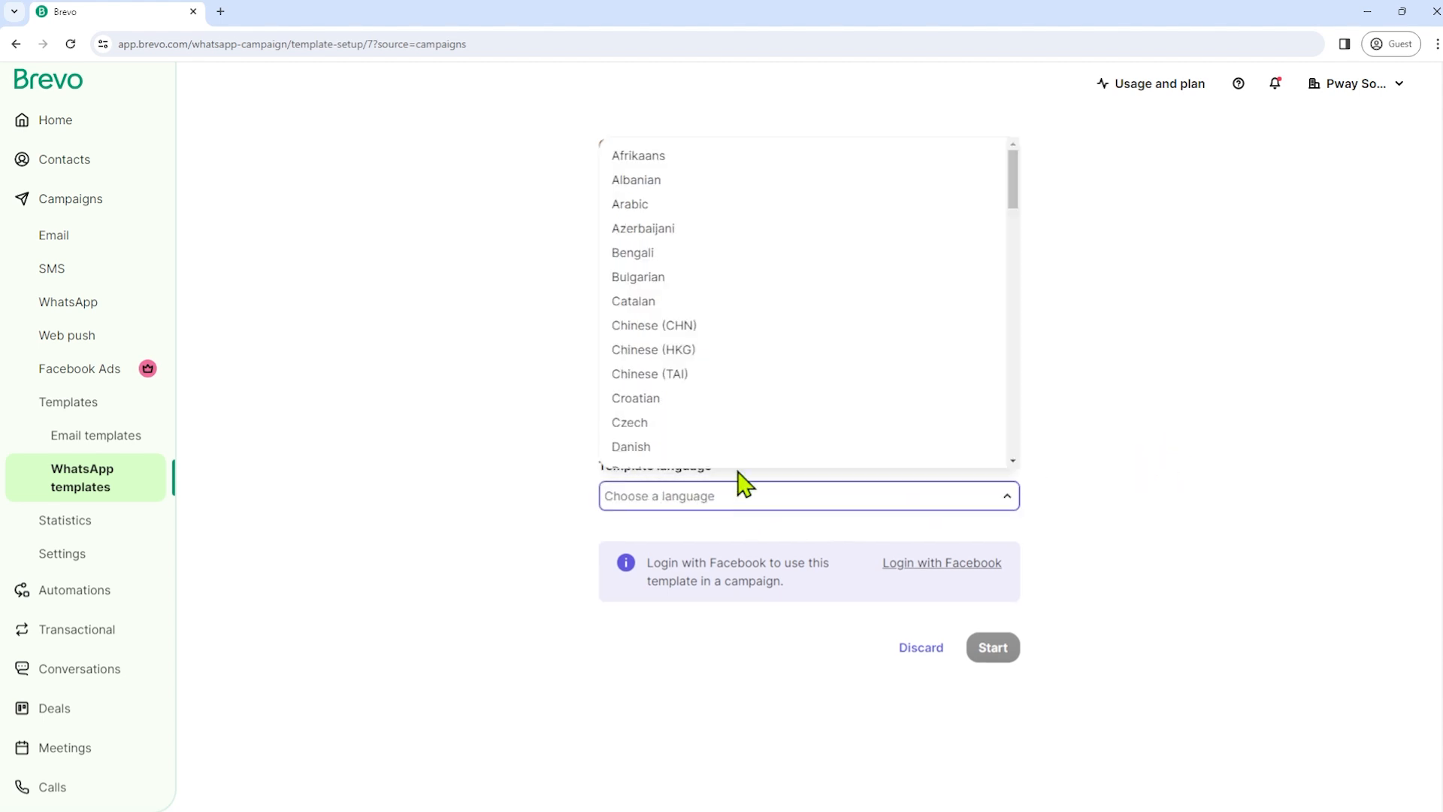
{"action": "scroll", "coordinate": [776, 354], "scroll_direction": "down", "scroll_amount": 3}
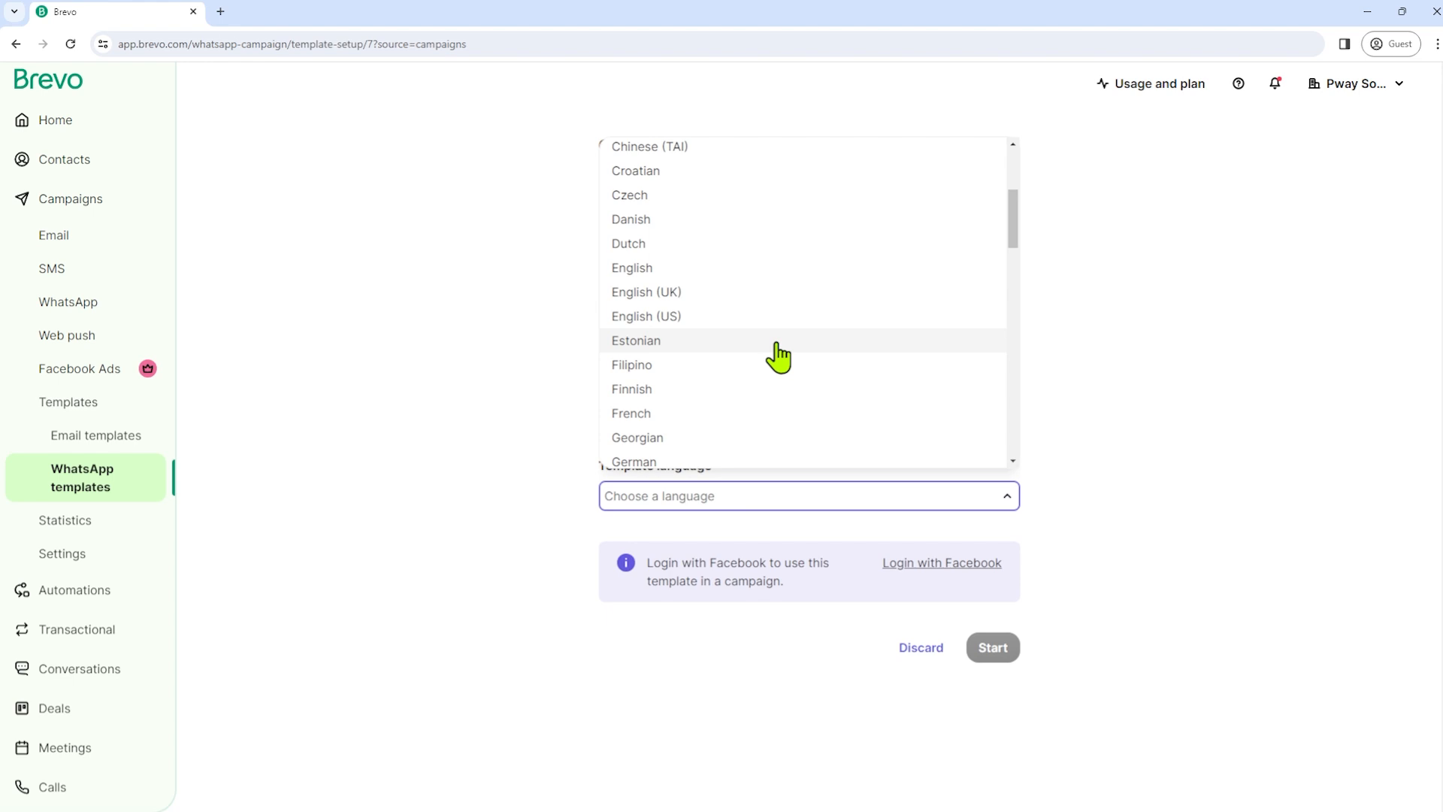
{"action": "left_click", "coordinate": [668, 317]}
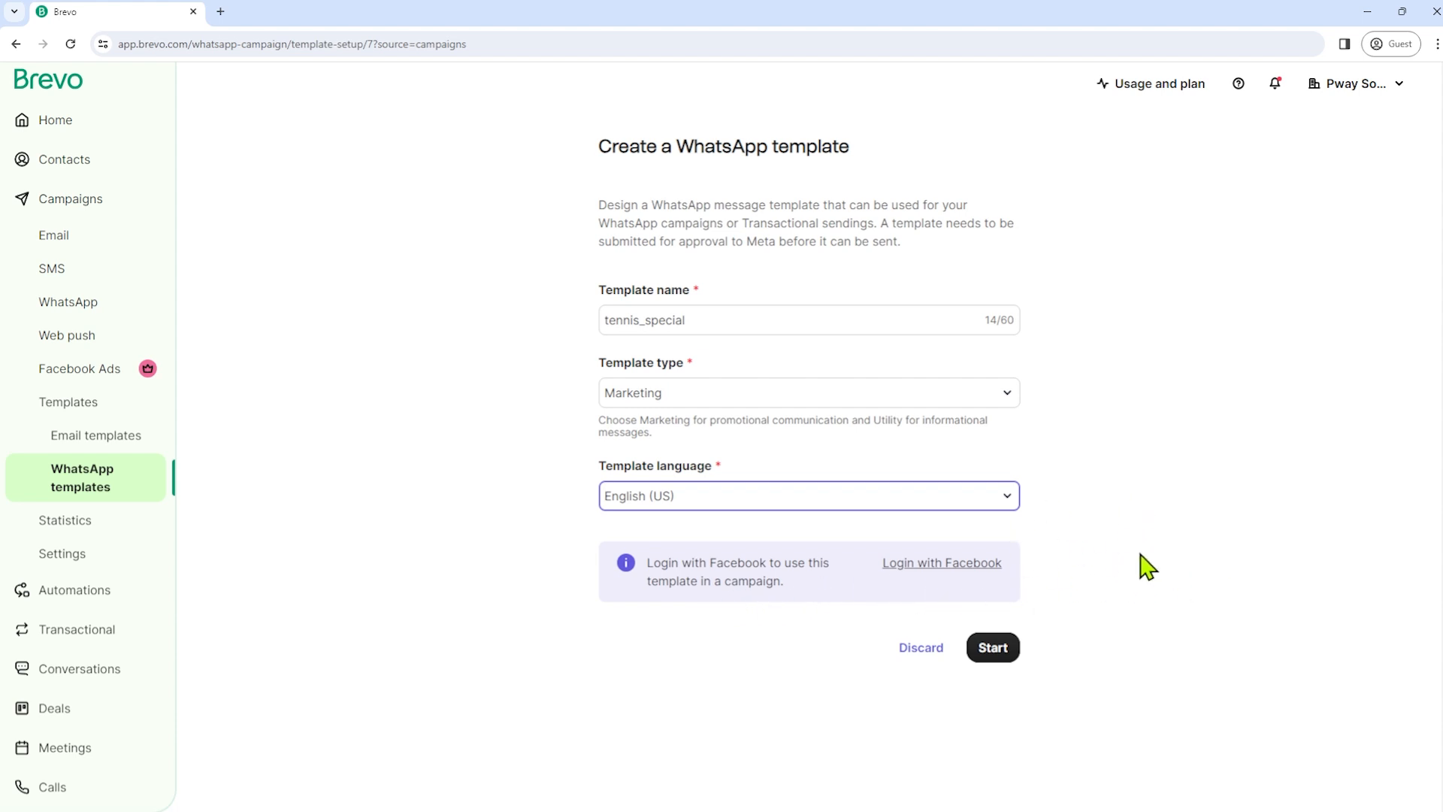
{"action": "left_click", "coordinate": [997, 659]}
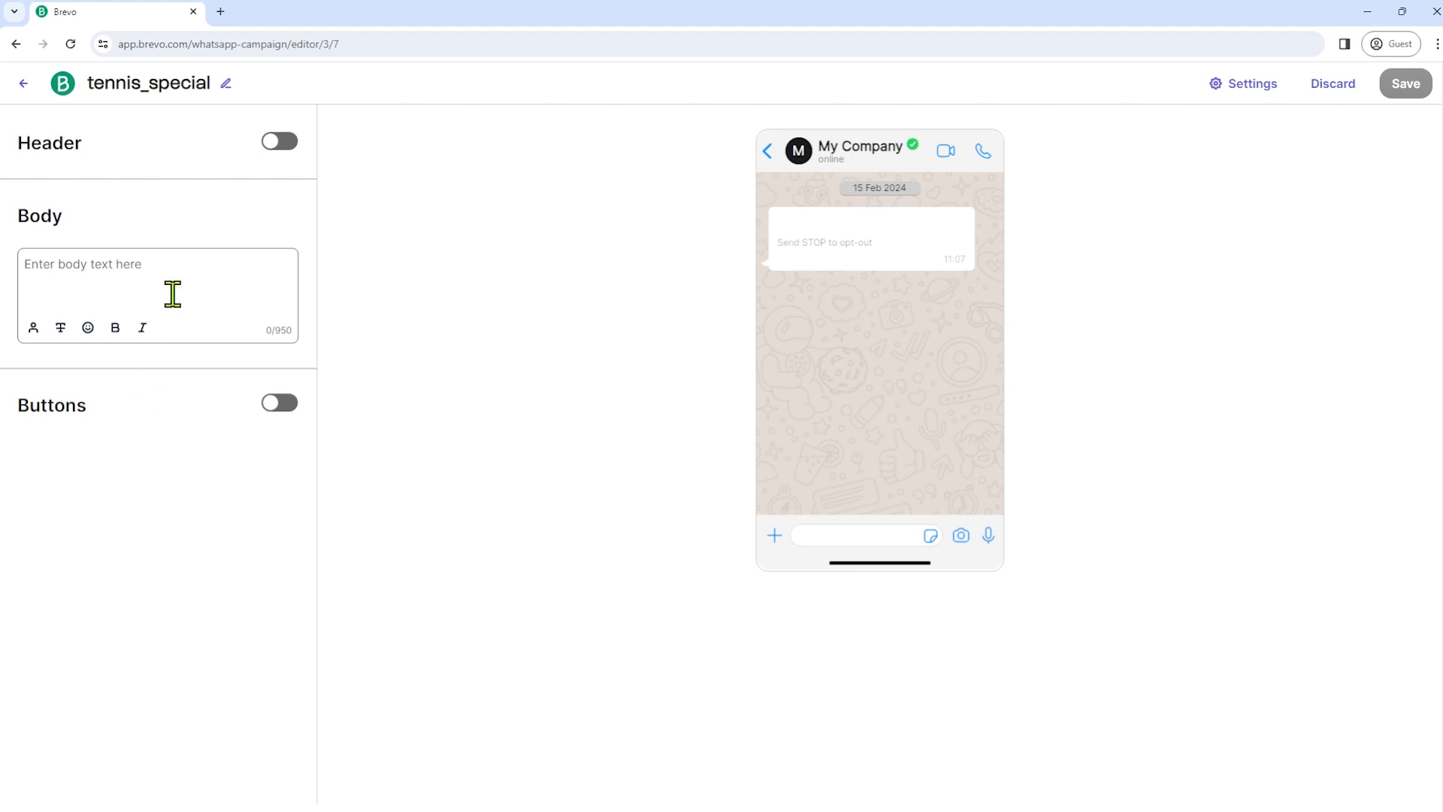
- Add a plain text header to the message beginning with 'Hey,'
{"action": "left_click", "coordinate": [295, 147]}
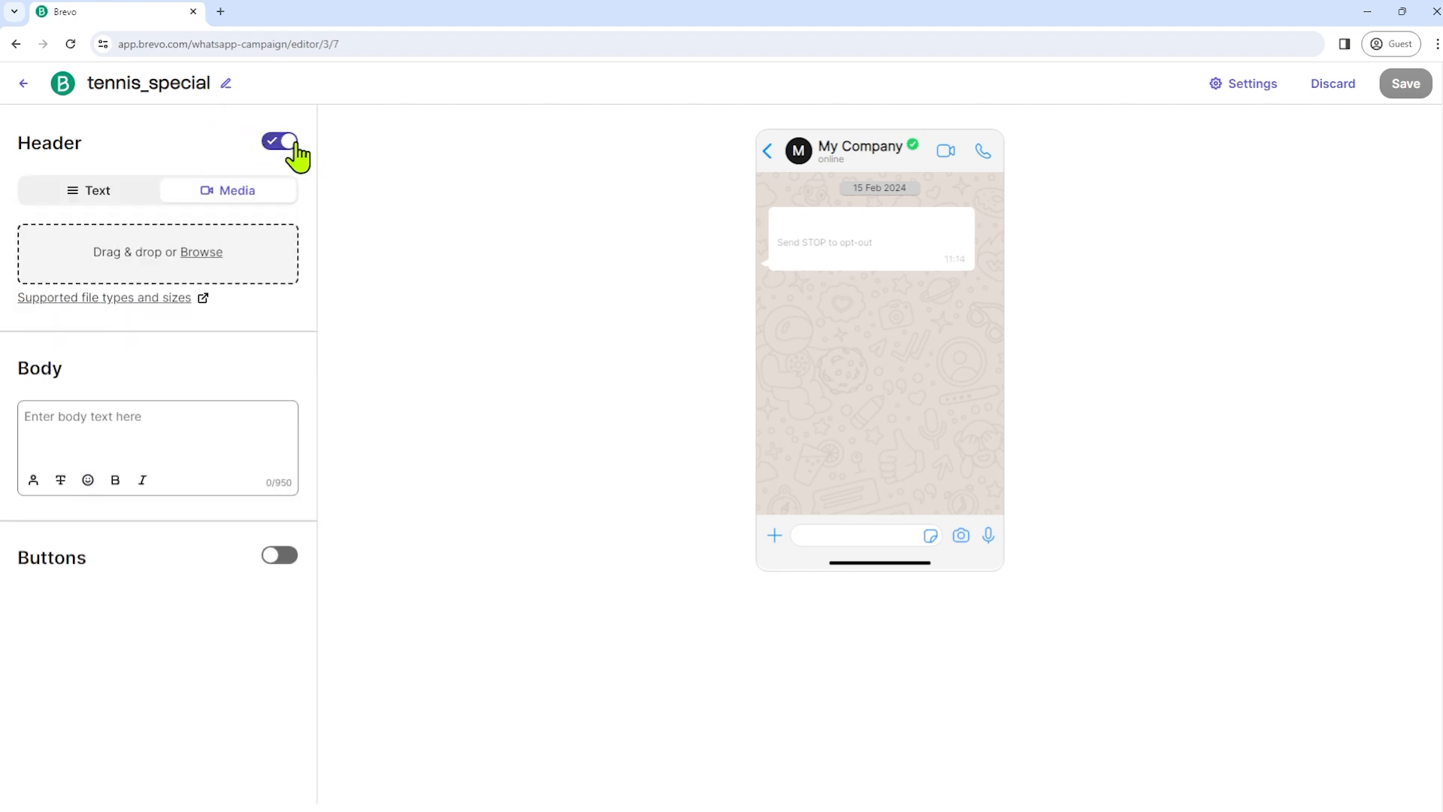
{"action": "left_click", "coordinate": [129, 211]}
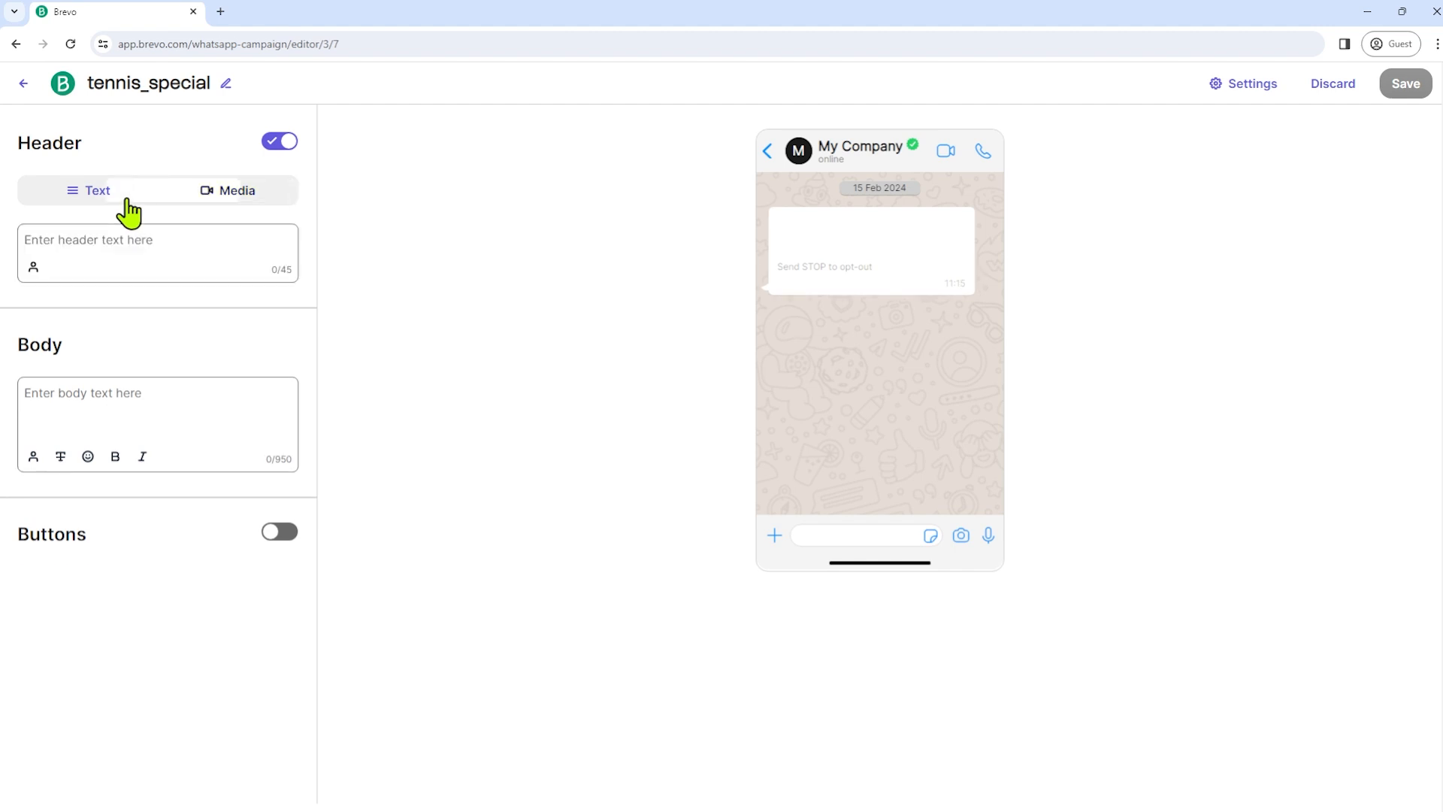
{"action": "left_click", "coordinate": [252, 204]}
{"action": "left_click", "coordinate": [113, 197]}
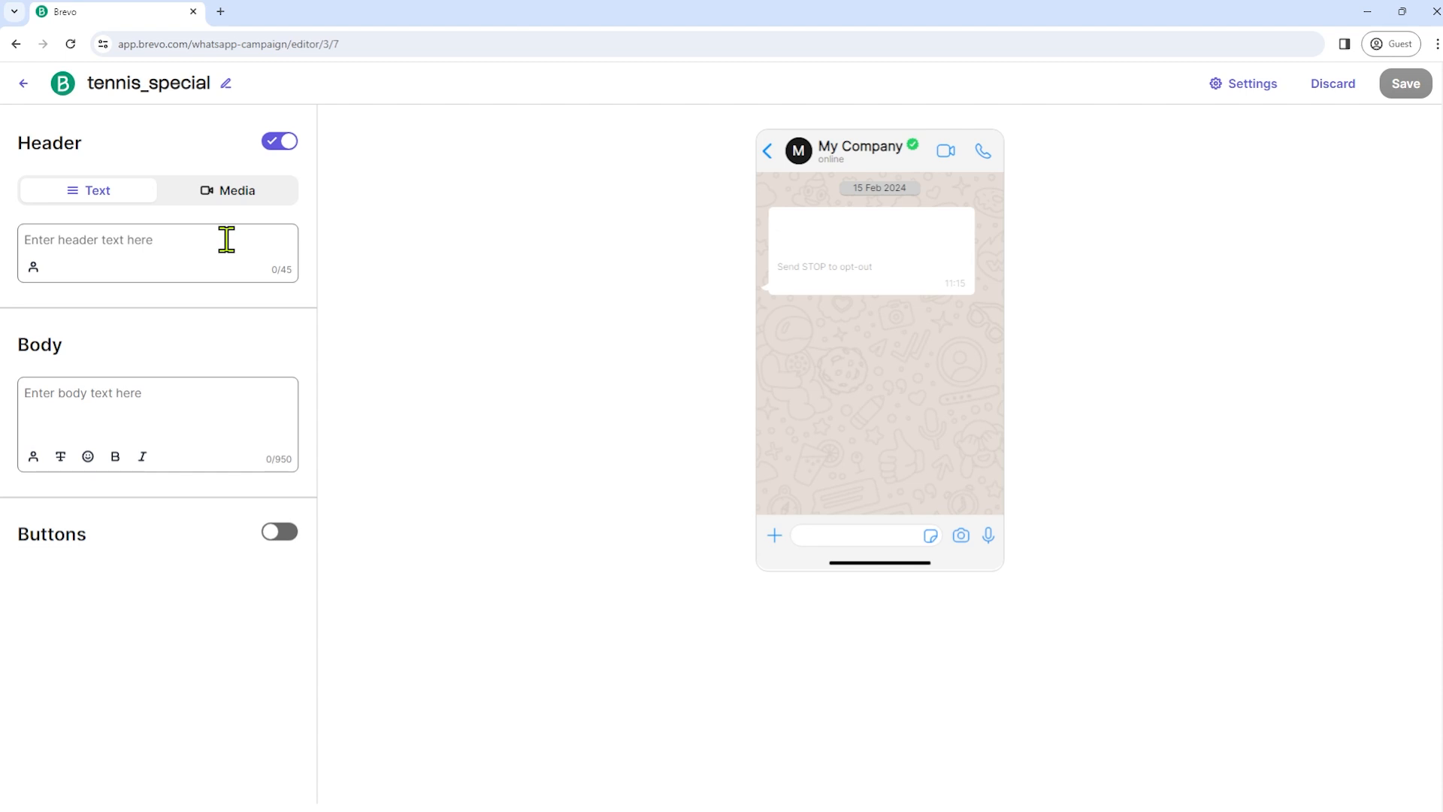
{"action": "type", "text": "Hey,"}
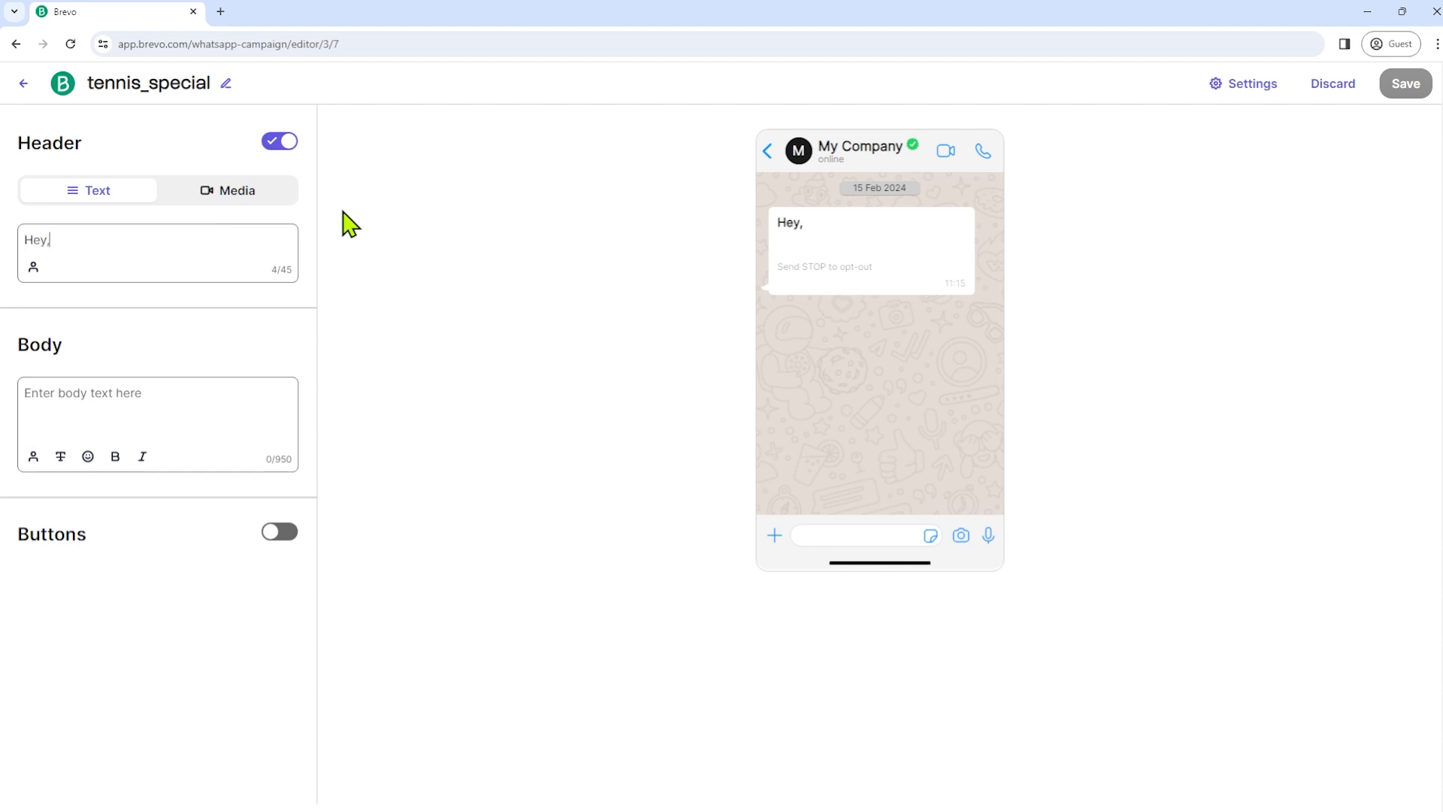
- Insert the FIRSTNAME contact variable into the header with 'friend' as fallback
{"action": "left_click", "coordinate": [32, 268]}
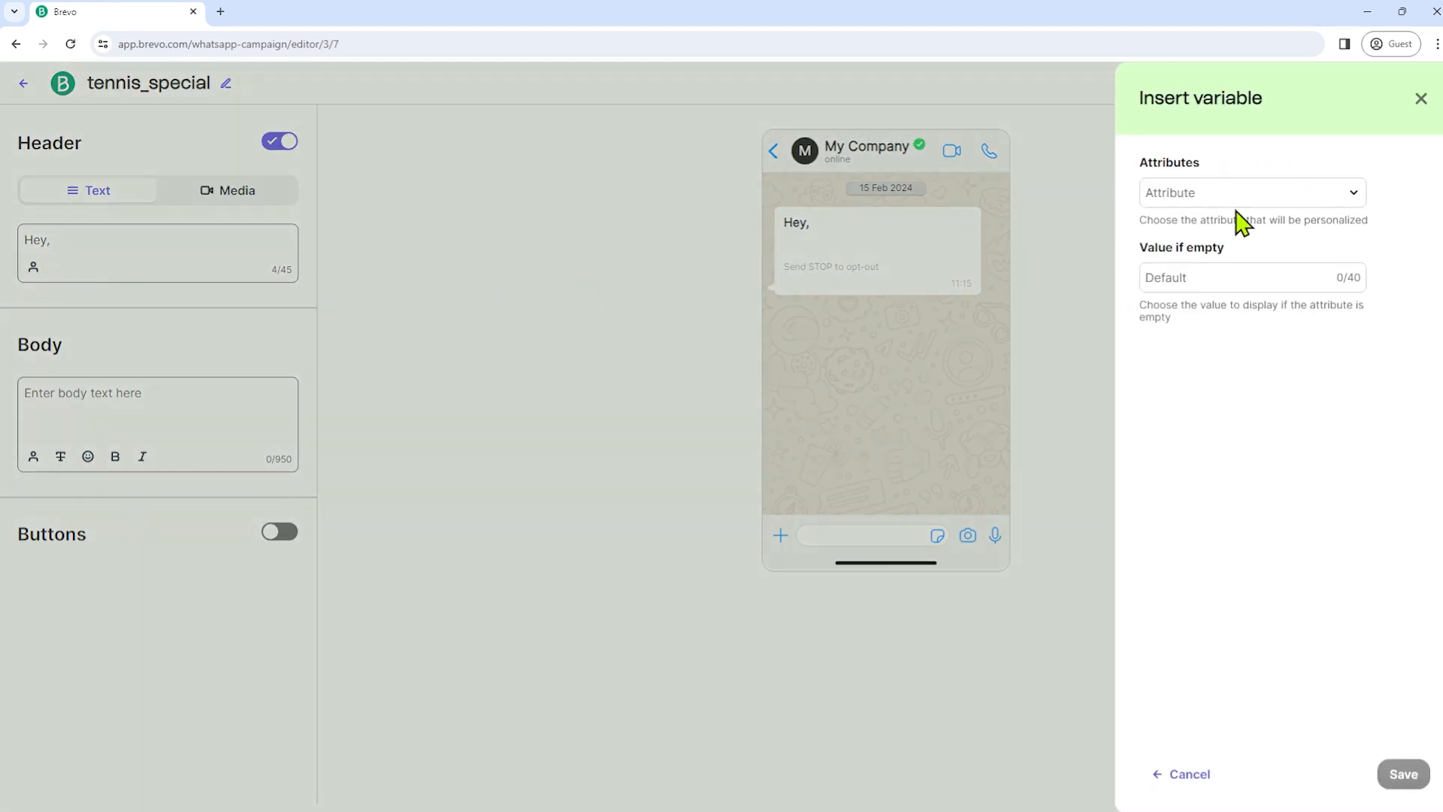
{"action": "left_click", "coordinate": [1290, 200]}
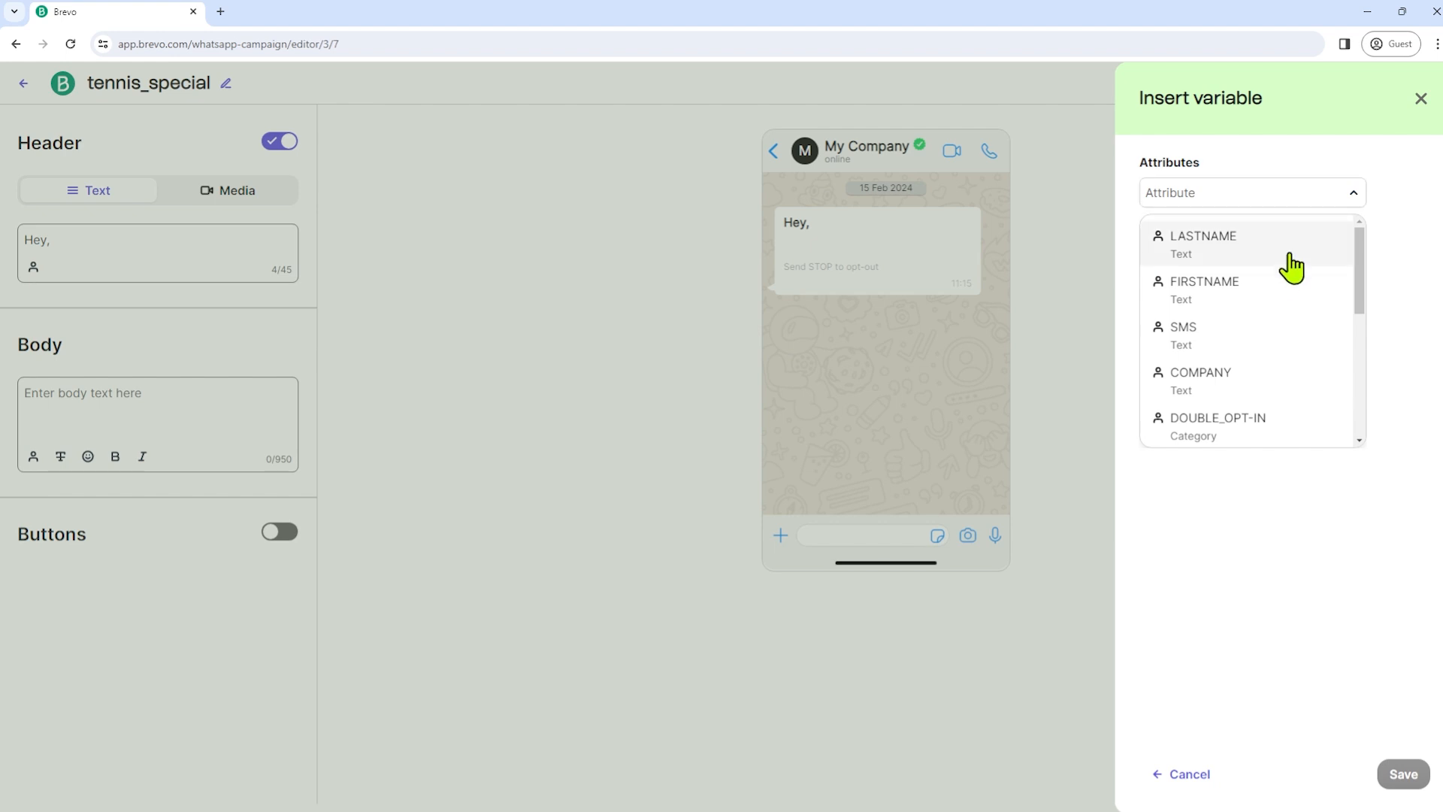
{"action": "left_click", "coordinate": [1273, 295]}
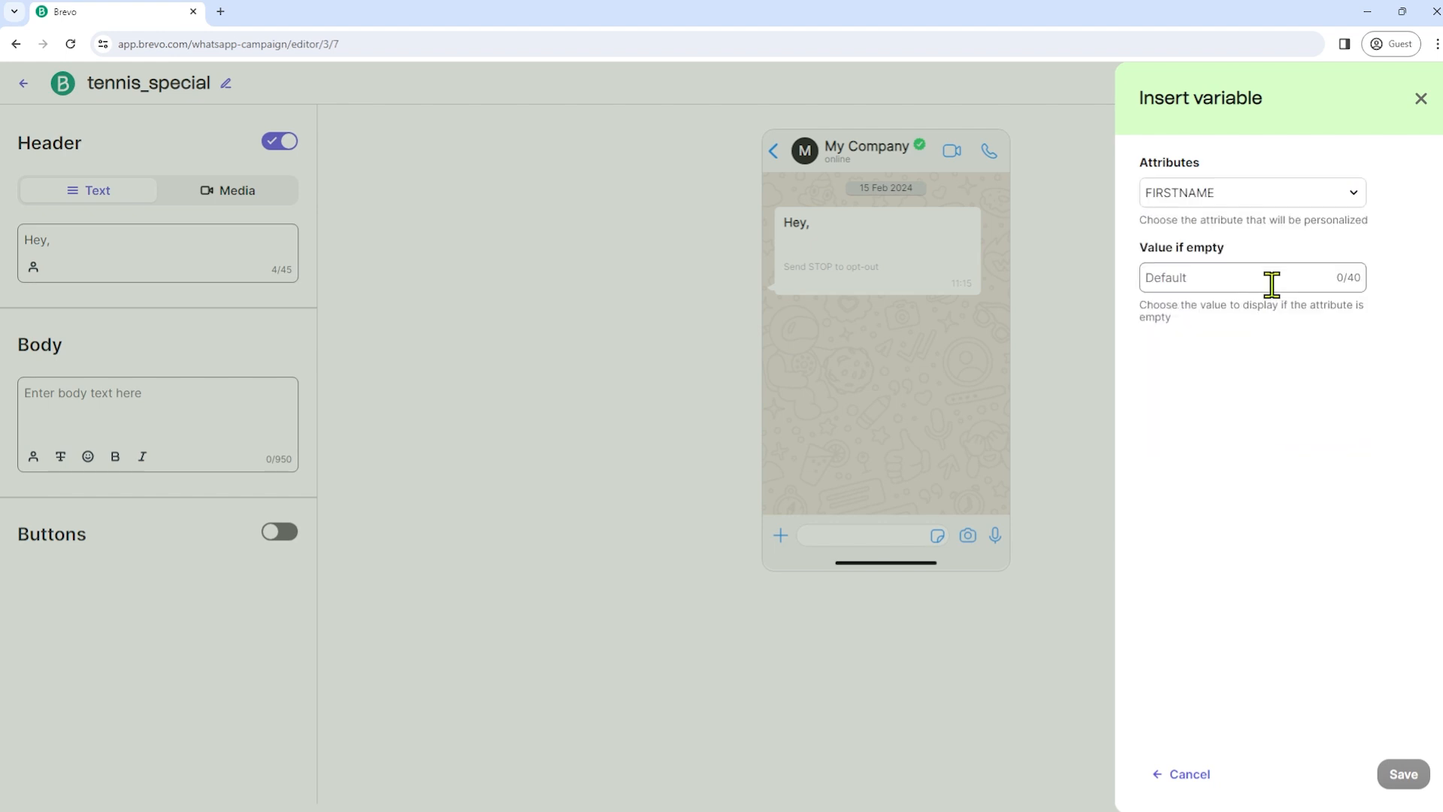
{"action": "left_click", "coordinate": [1235, 280]}
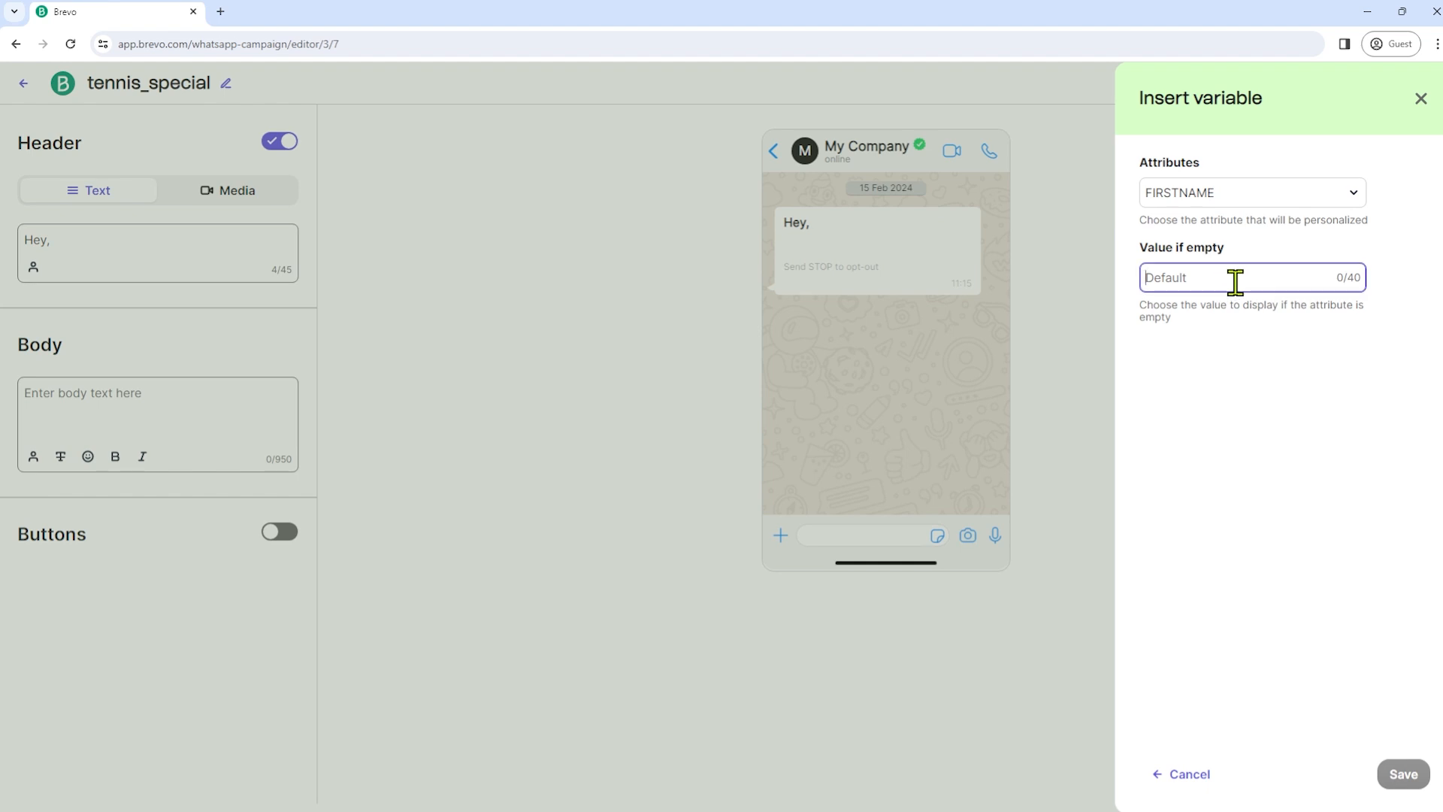
{"action": "type", "text": "friend"}
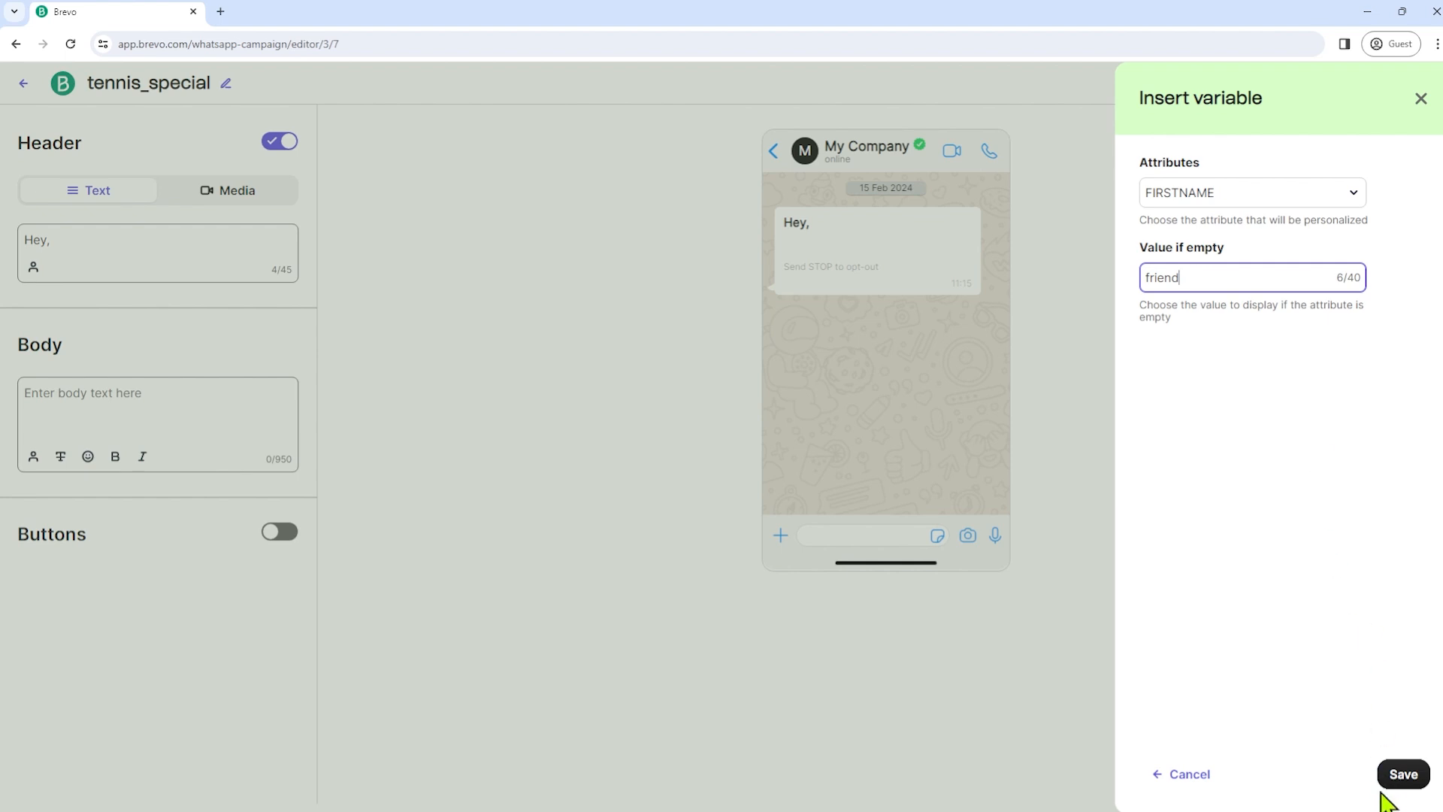
{"action": "left_click", "coordinate": [1402, 775]}
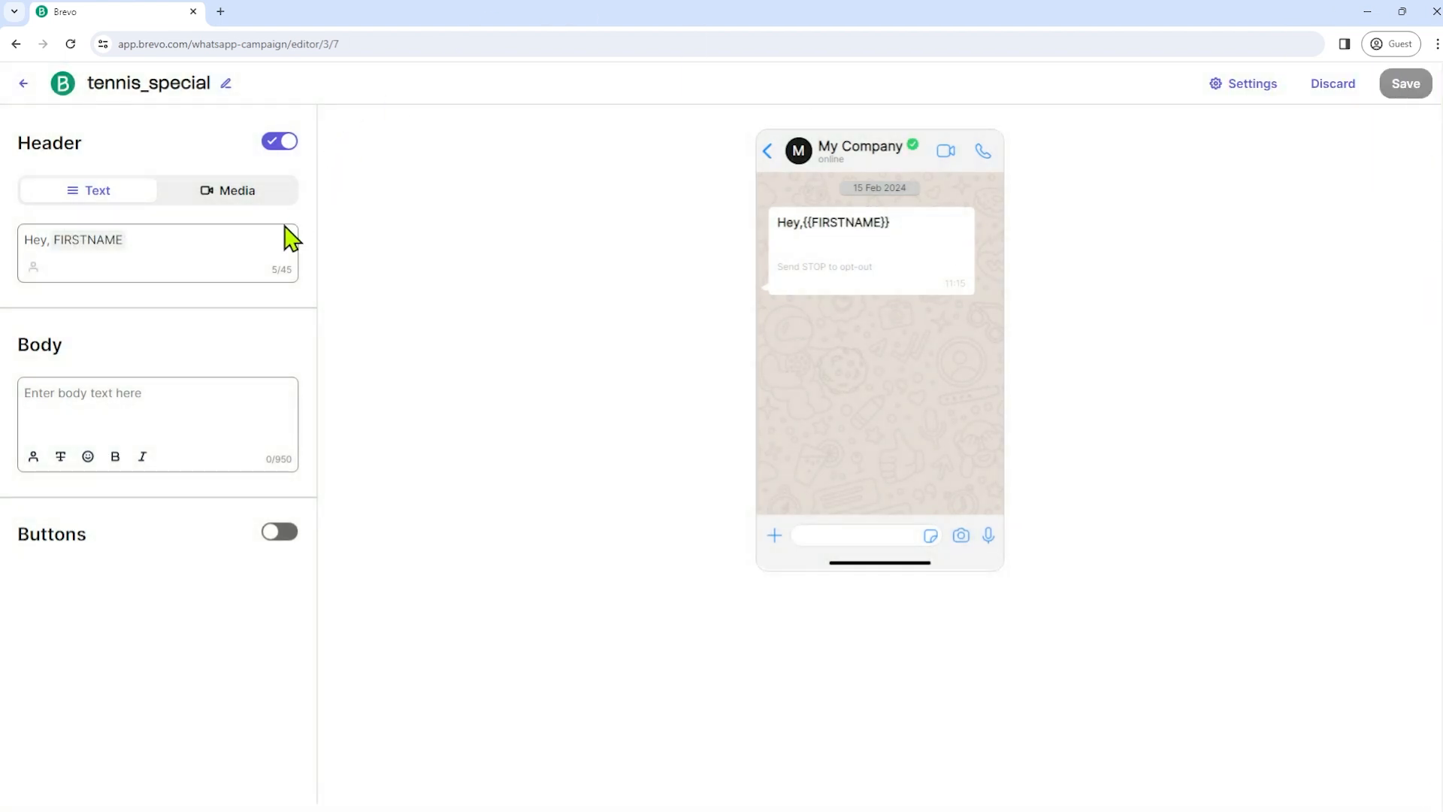
{"action": "left_click", "coordinate": [250, 198]}
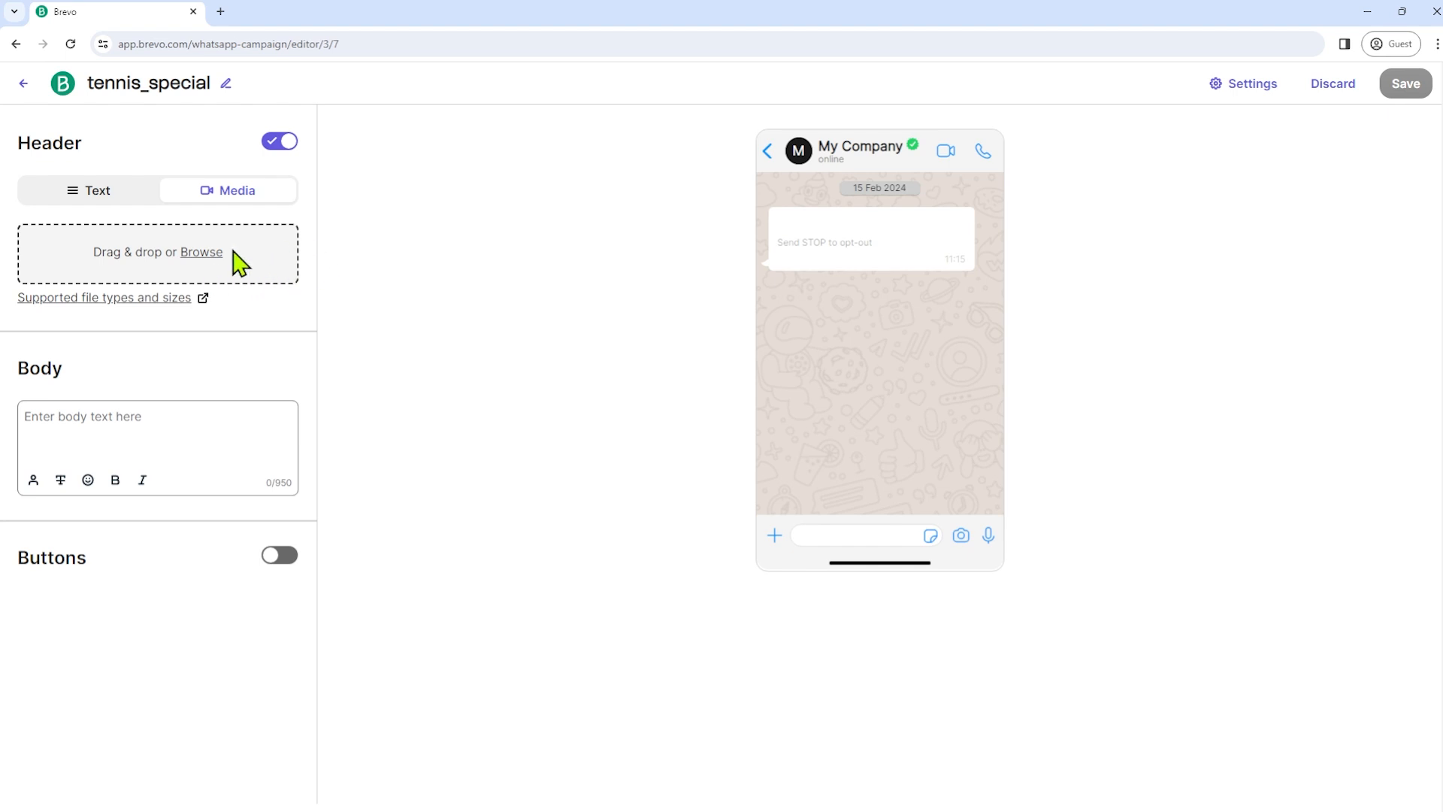
{"action": "left_click", "coordinate": [112, 197]}
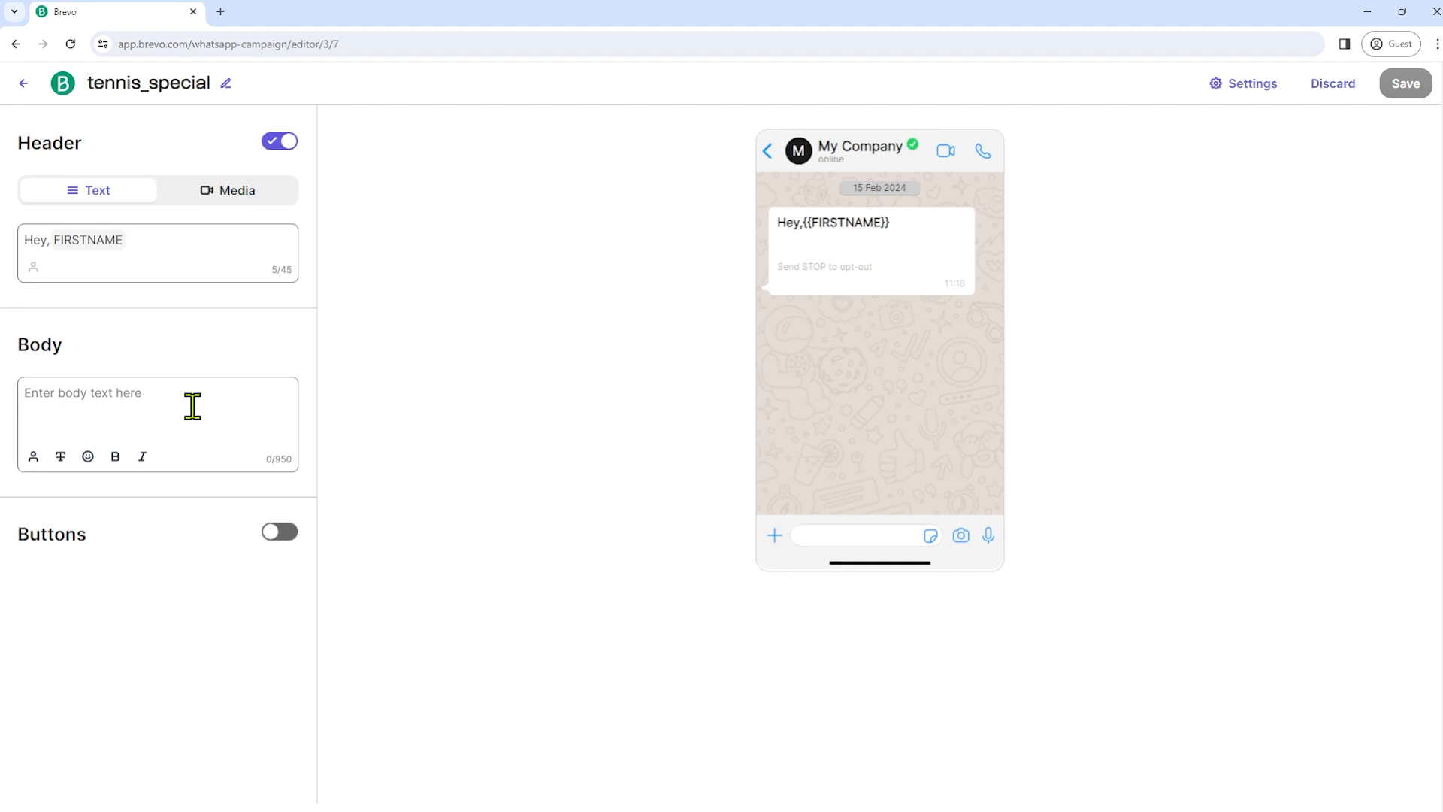
- Paste the tennis-season promo offering a free first lesson into the body (162 characters)
{"action": "type", "text": "We're kicking off the new tennis season at our club! Sign up now for lessons and improve your game. Your first lesson is free! For more info check the below link:"}
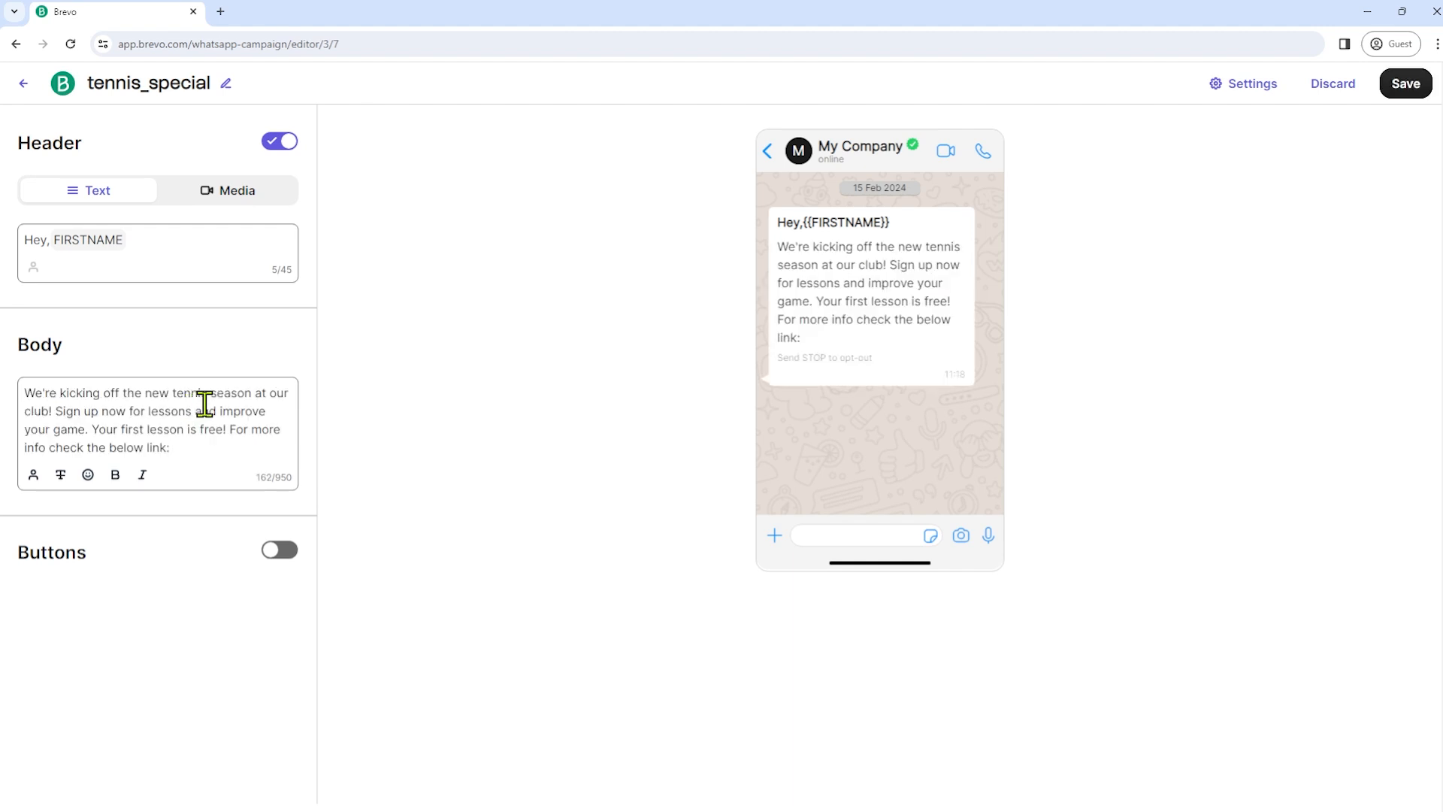
{"action": "left_click_drag", "start_coordinate": [23, 394], "coordinate": [211, 445]}
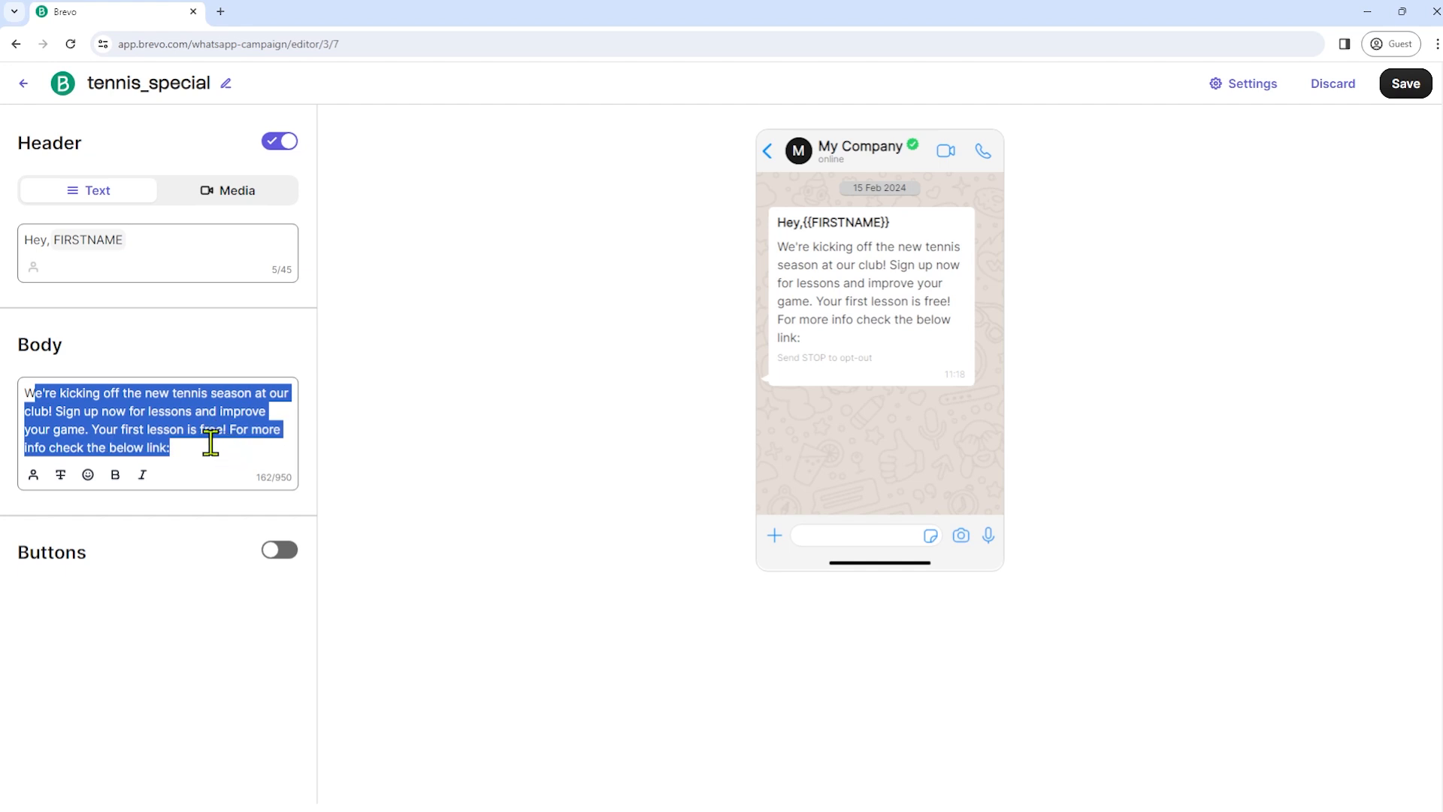
{"action": "left_click", "coordinate": [211, 444]}
{"action": "left_click_drag", "start_coordinate": [93, 434], "coordinate": [232, 442]}
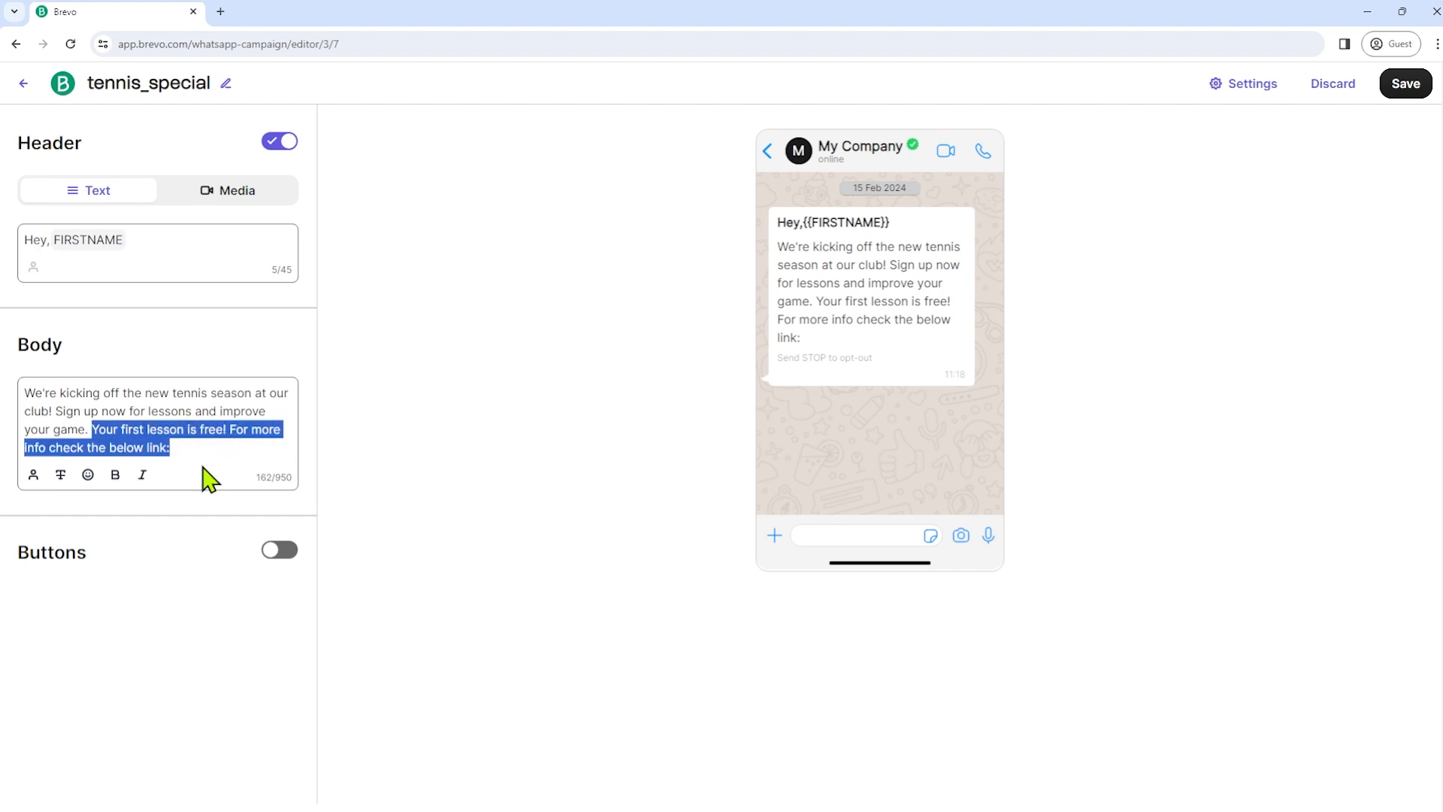
{"action": "left_click", "coordinate": [213, 451]}
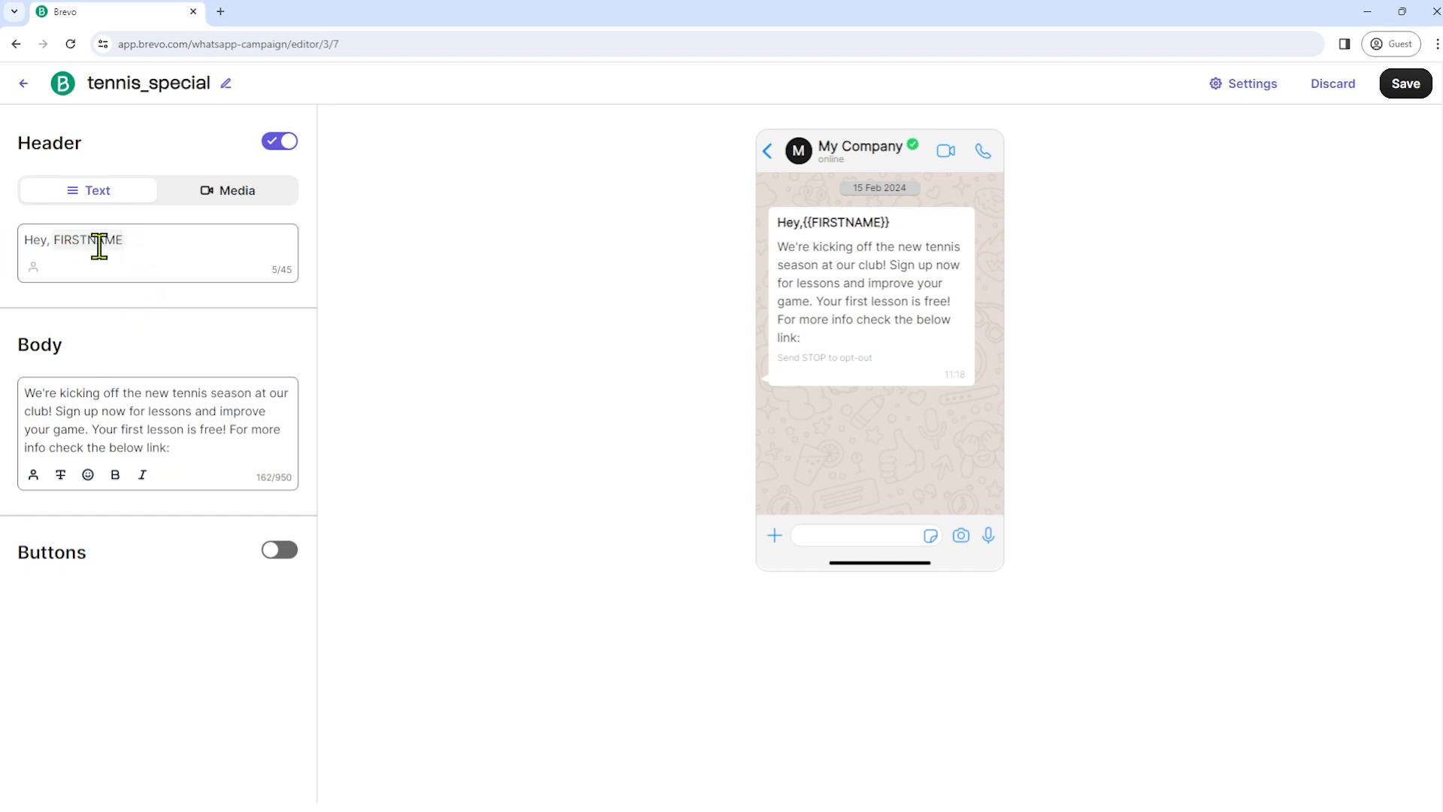
- Browse the emoji picker without adding one, then turn on Buttons for the template
{"action": "left_click", "coordinate": [88, 475]}
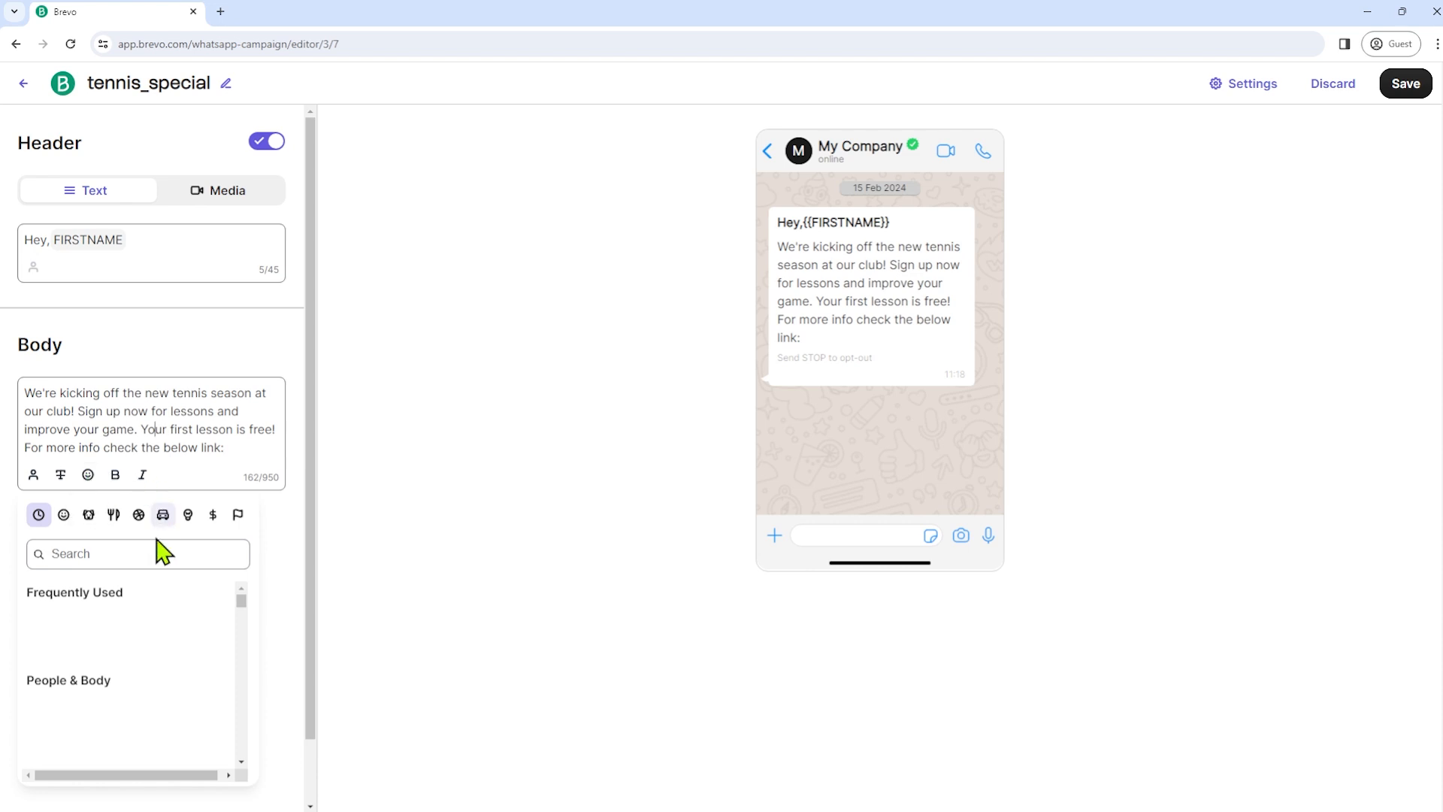
{"action": "scroll", "coordinate": [128, 699], "scroll_direction": "down", "scroll_amount": 6}
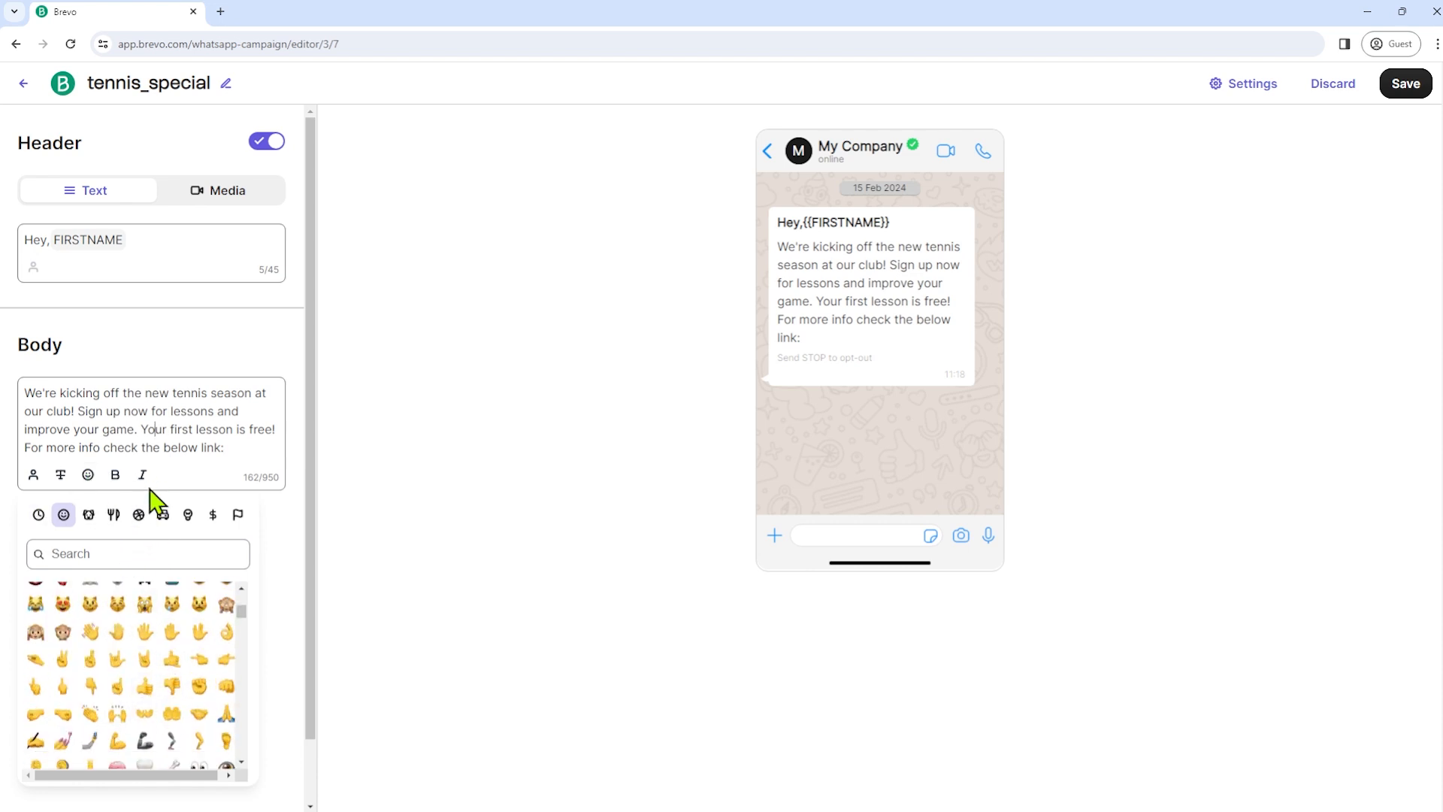
{"action": "left_click", "coordinate": [373, 509]}
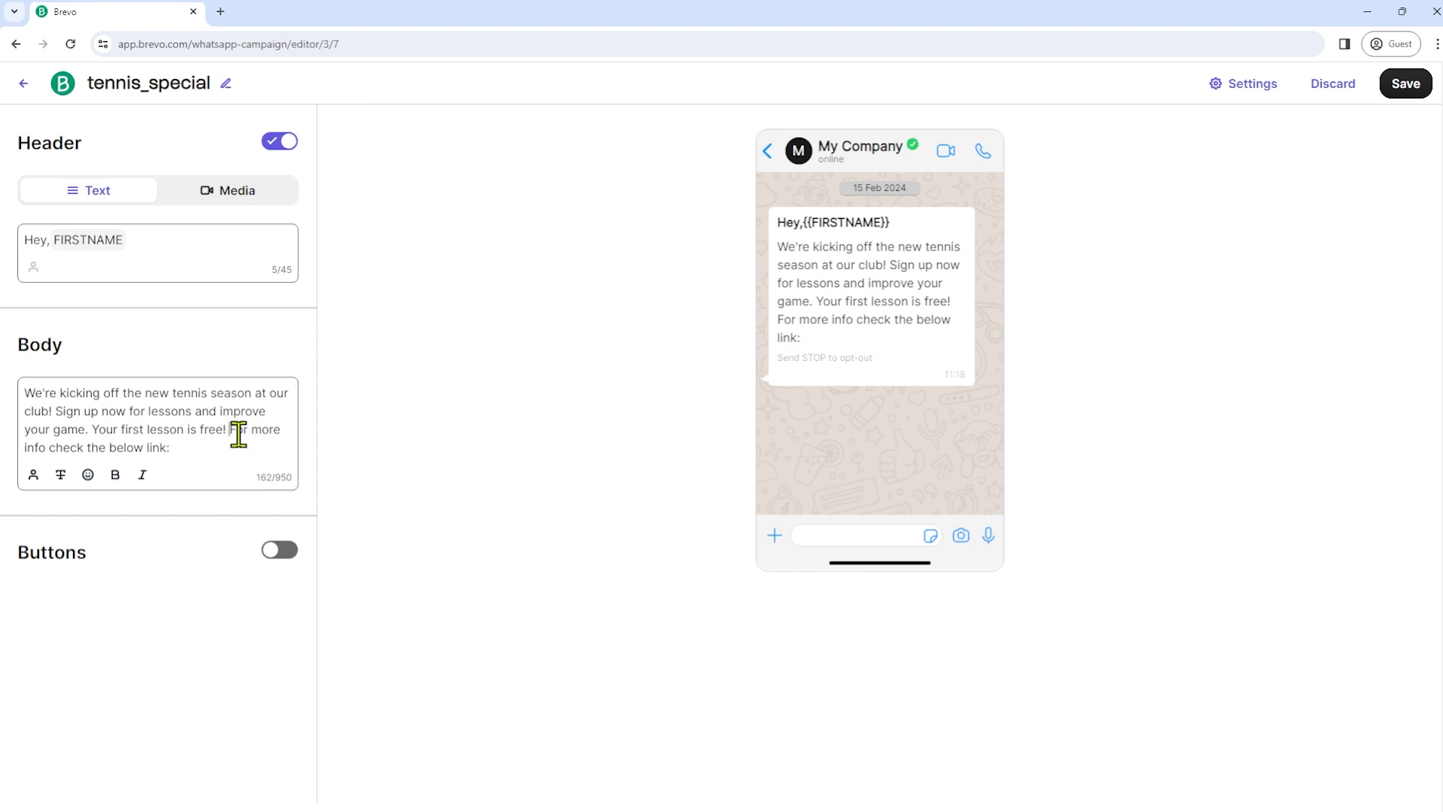
{"action": "left_click_drag", "start_coordinate": [240, 434], "coordinate": [248, 443]}
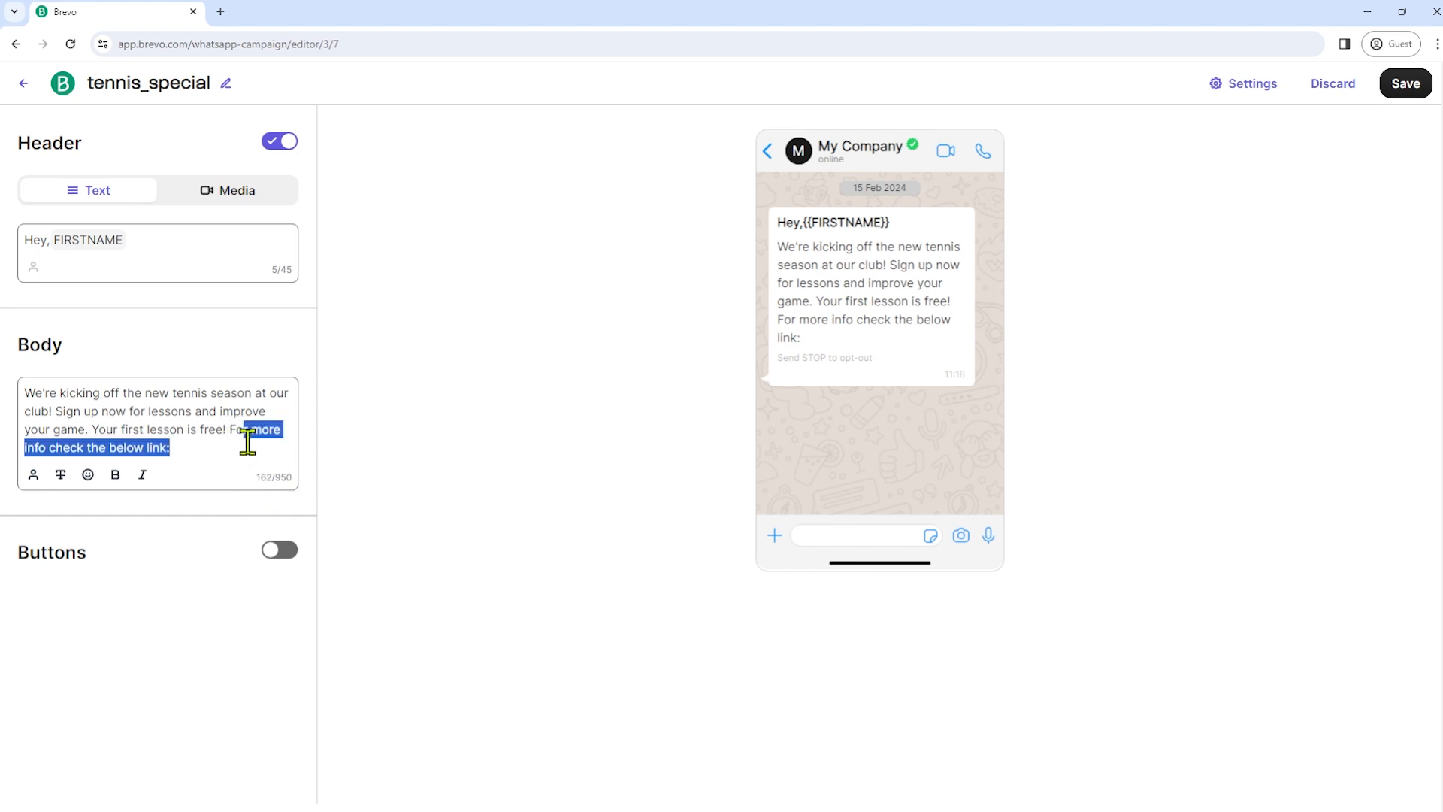
{"action": "left_click", "coordinate": [281, 553]}
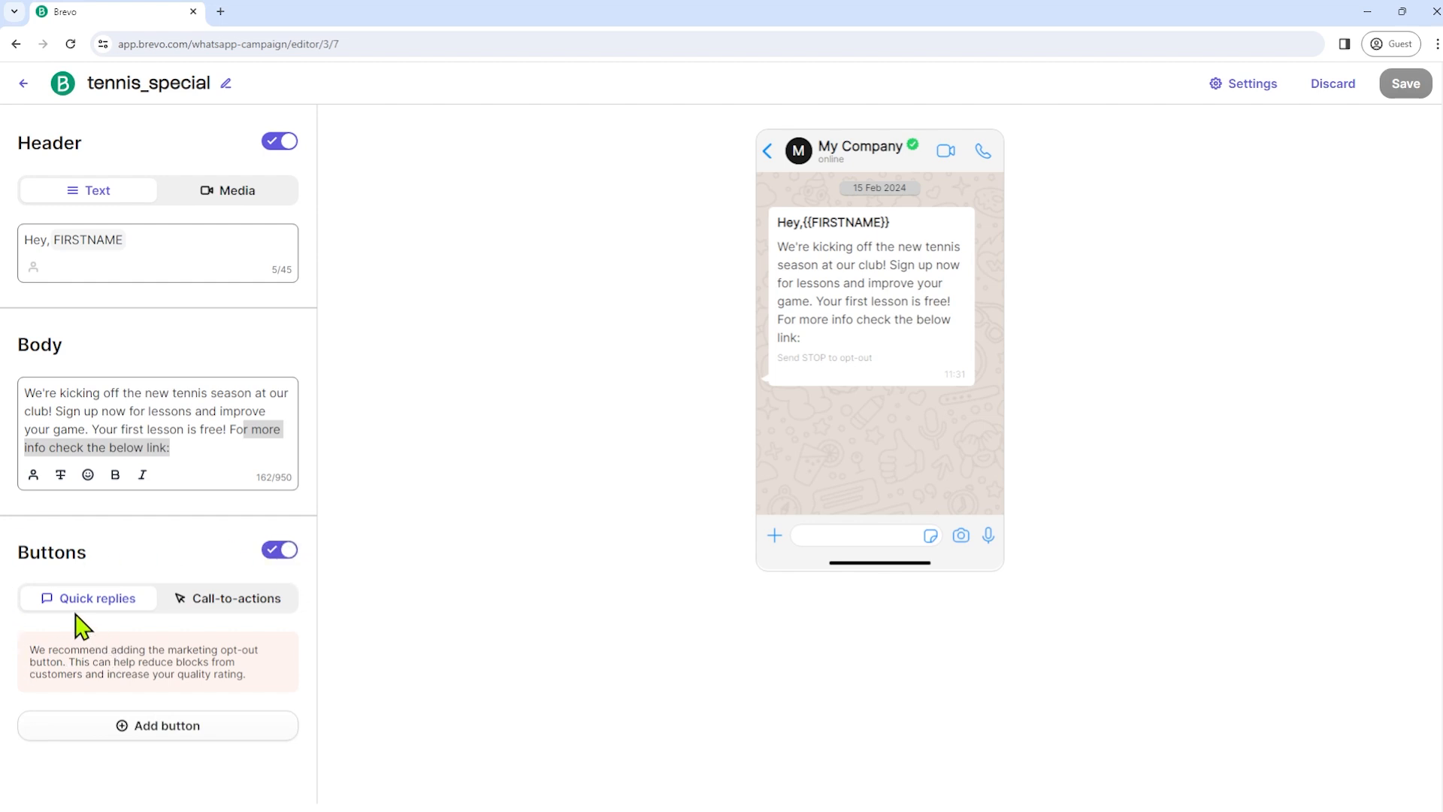
- Add a call-to-action button with Link as its type of action
{"action": "left_click", "coordinate": [256, 604]}
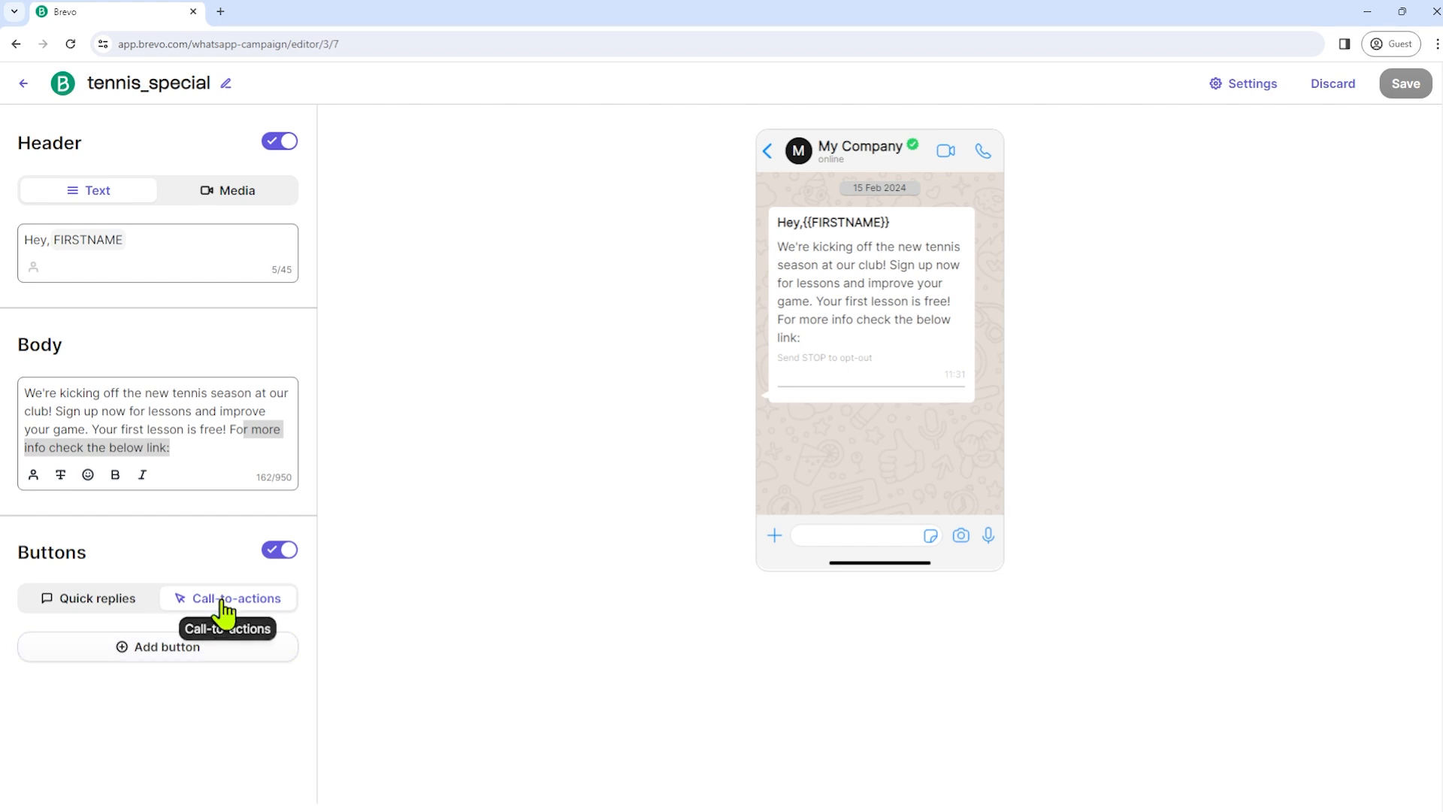
{"action": "left_click", "coordinate": [118, 651]}
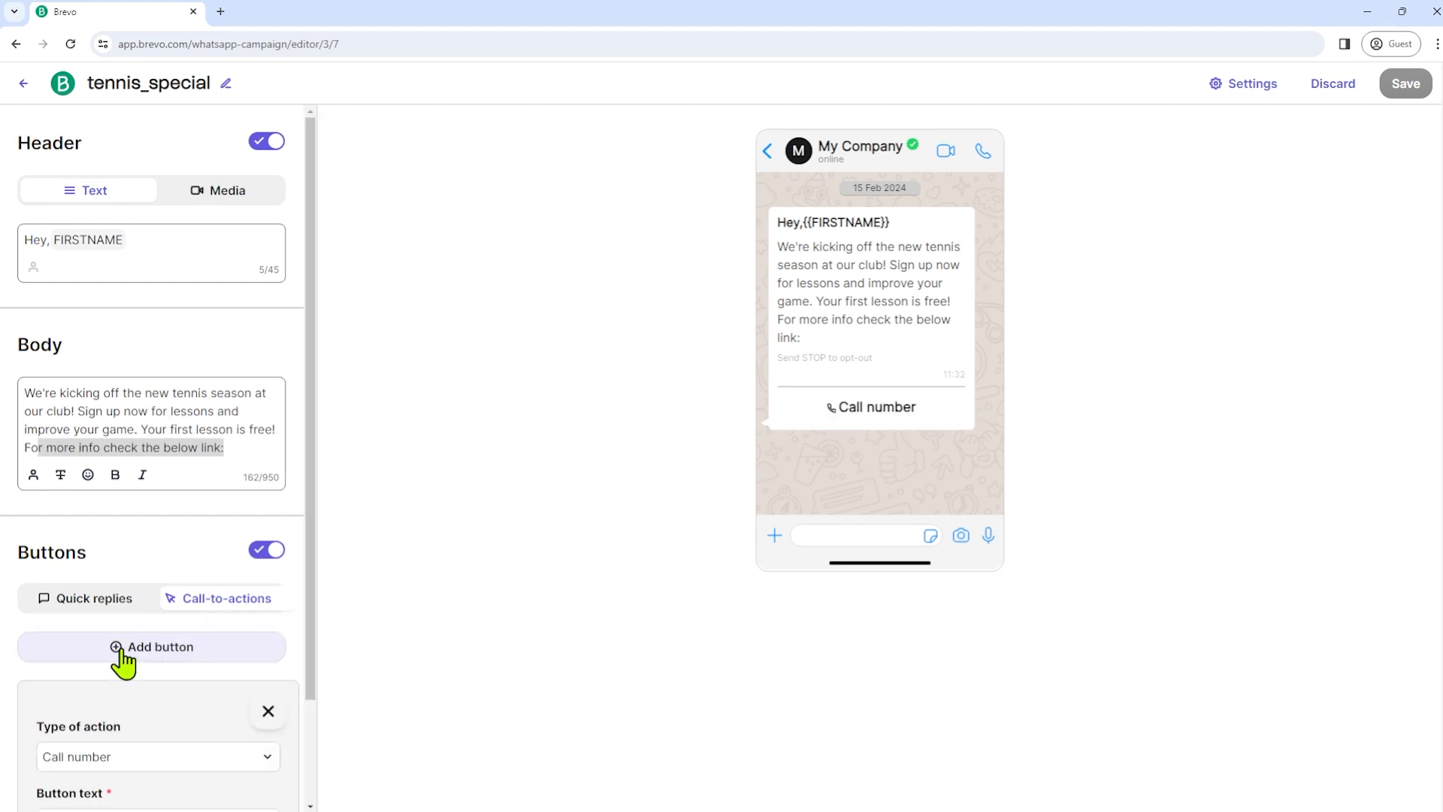
{"action": "scroll", "coordinate": [3, 660], "scroll_direction": "down", "scroll_amount": 2}
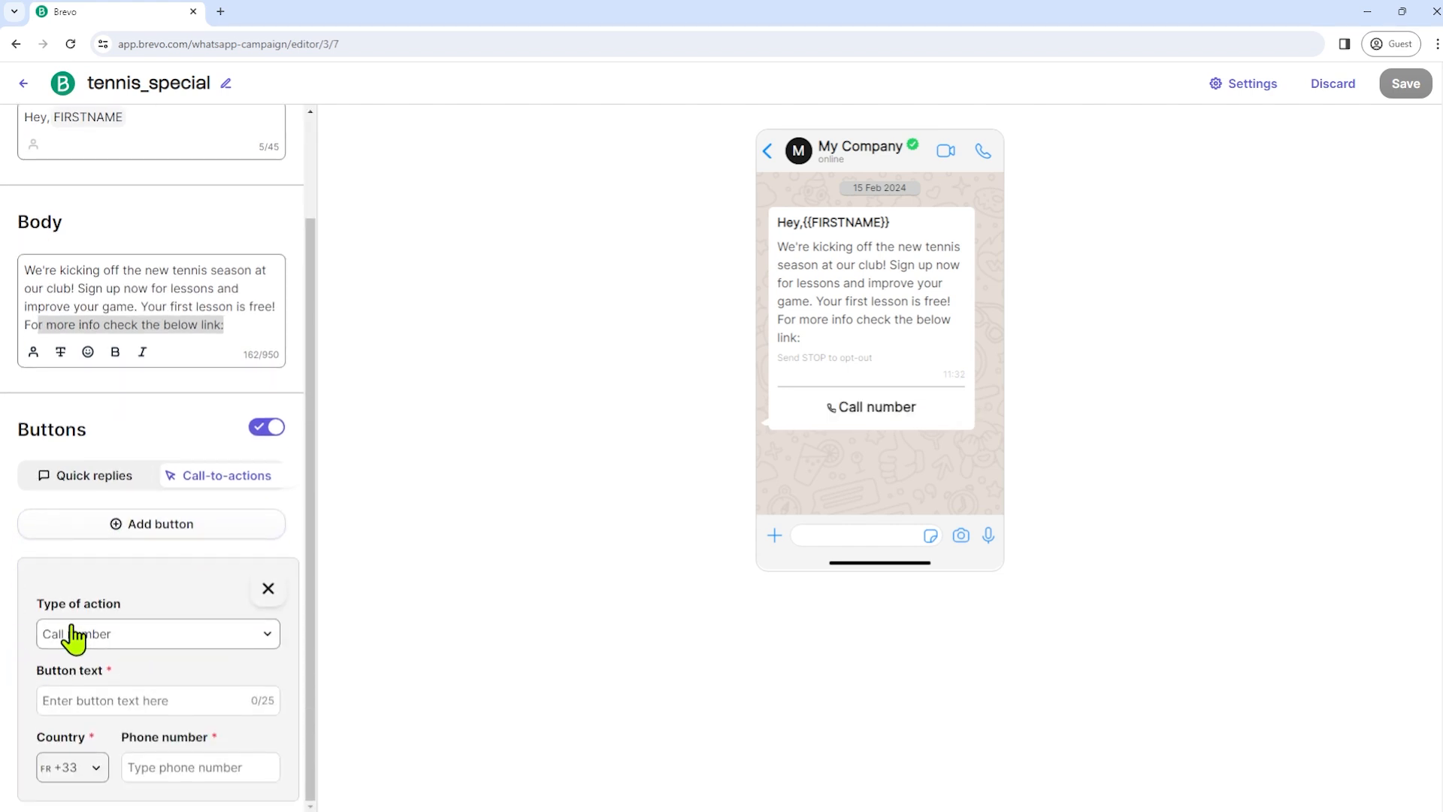
{"action": "left_click", "coordinate": [181, 647]}
{"action": "left_click", "coordinate": [103, 698]}
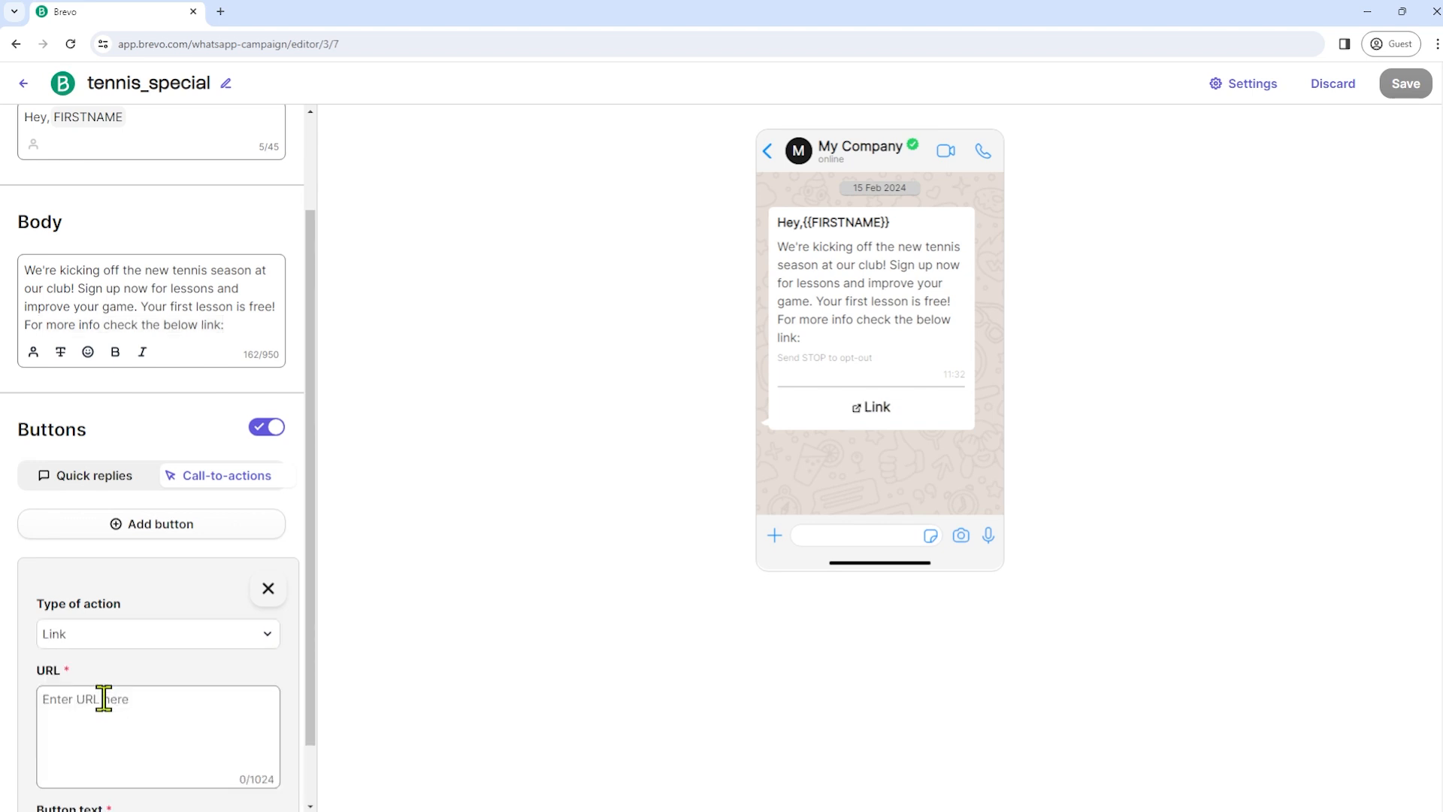
- Enter the website URL and set the button text to 'Click Here'
{"action": "scroll", "coordinate": [120, 714], "scroll_direction": "down", "scroll_amount": 1}
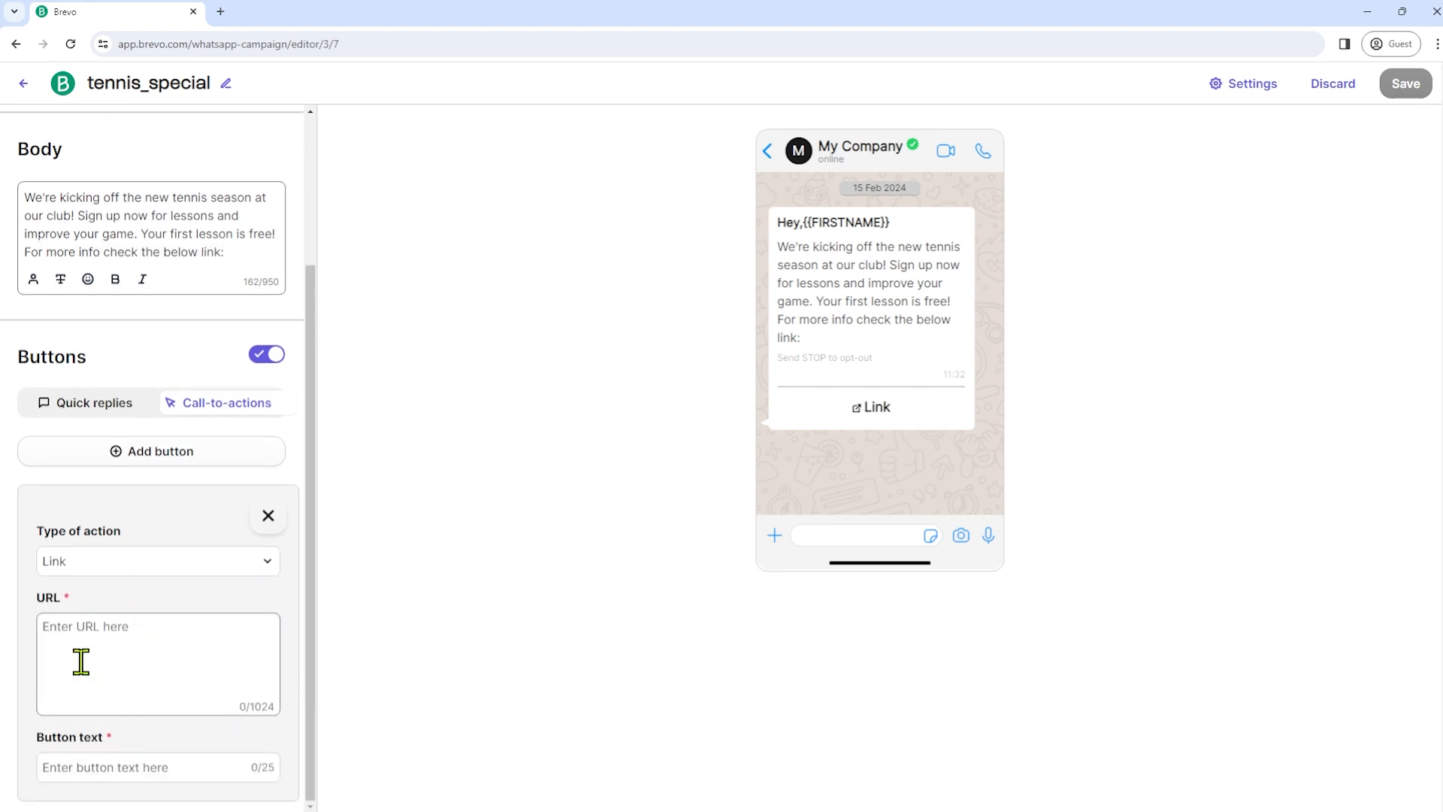
{"action": "left_click", "coordinate": [104, 646]}
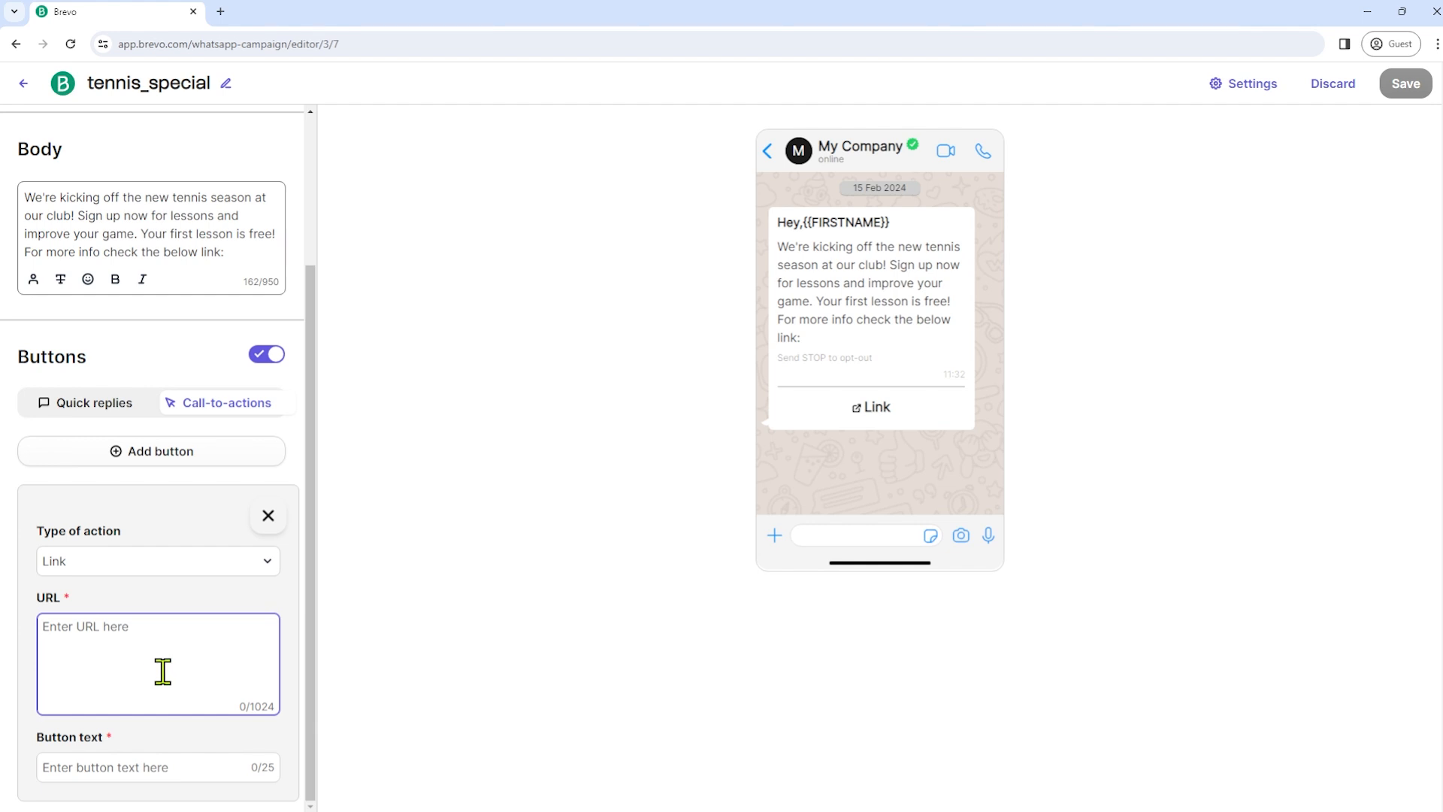
{"action": "left_click_drag", "start_coordinate": [37, 736], "coordinate": [133, 740]}
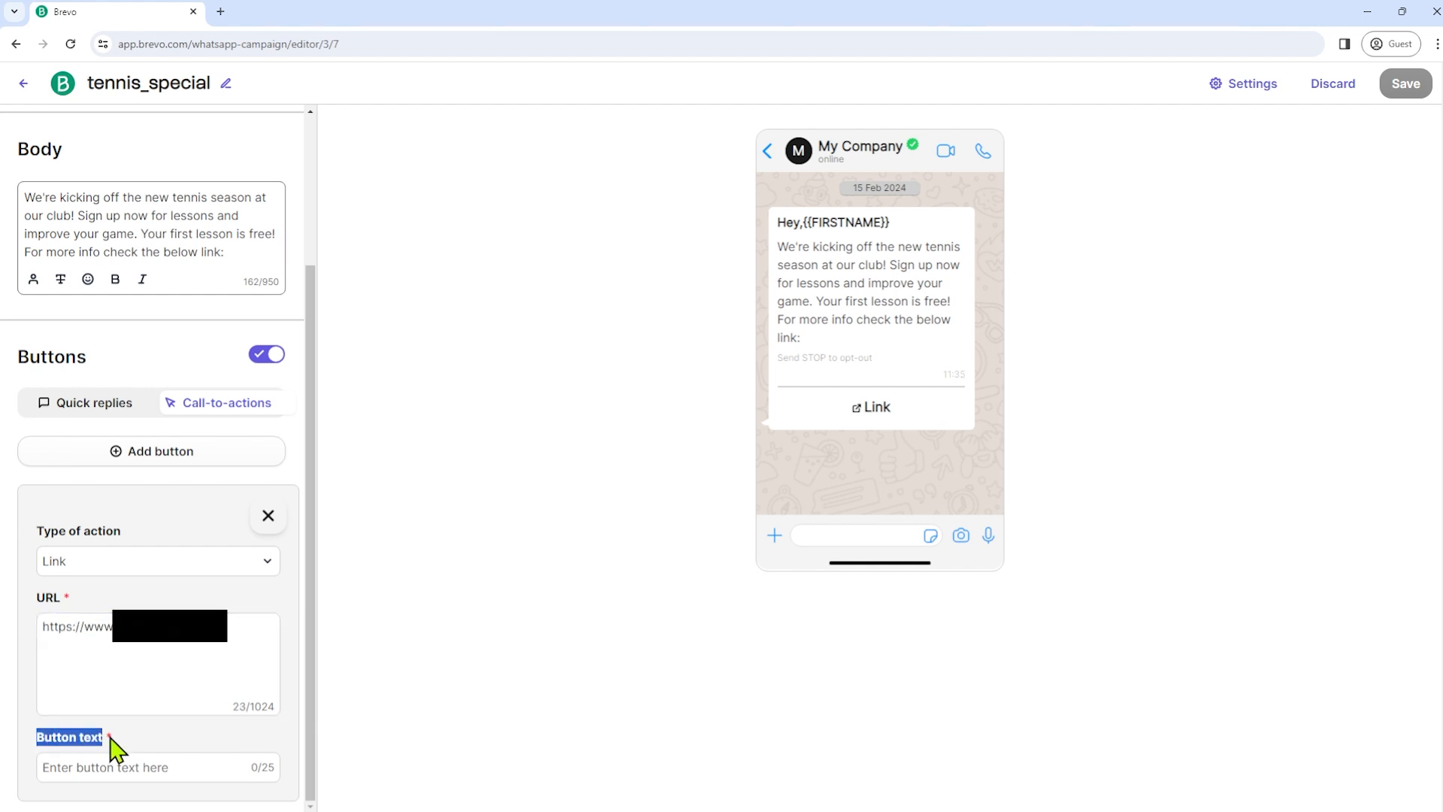
{"action": "left_click", "coordinate": [130, 768]}
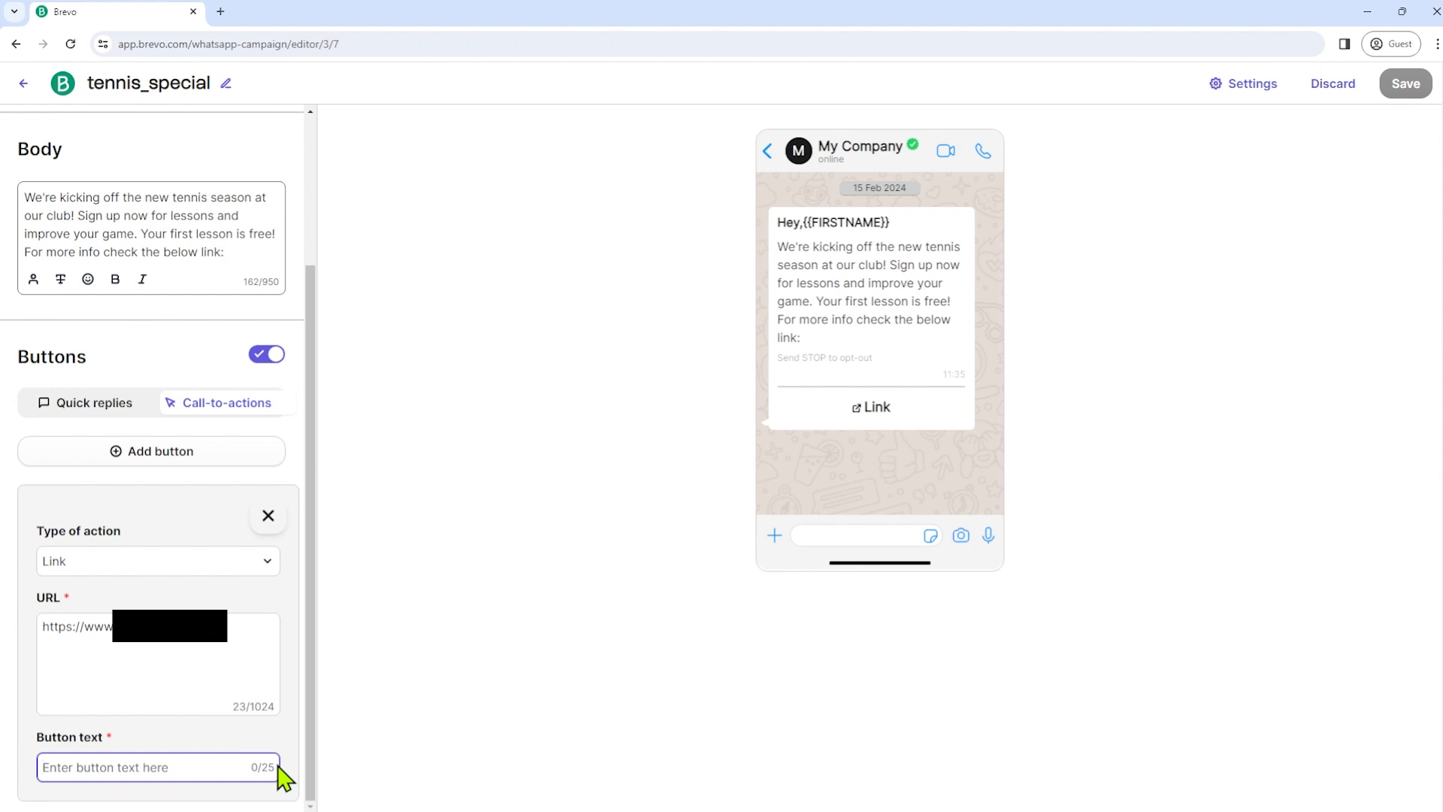
{"action": "type", "text": "Cli"}
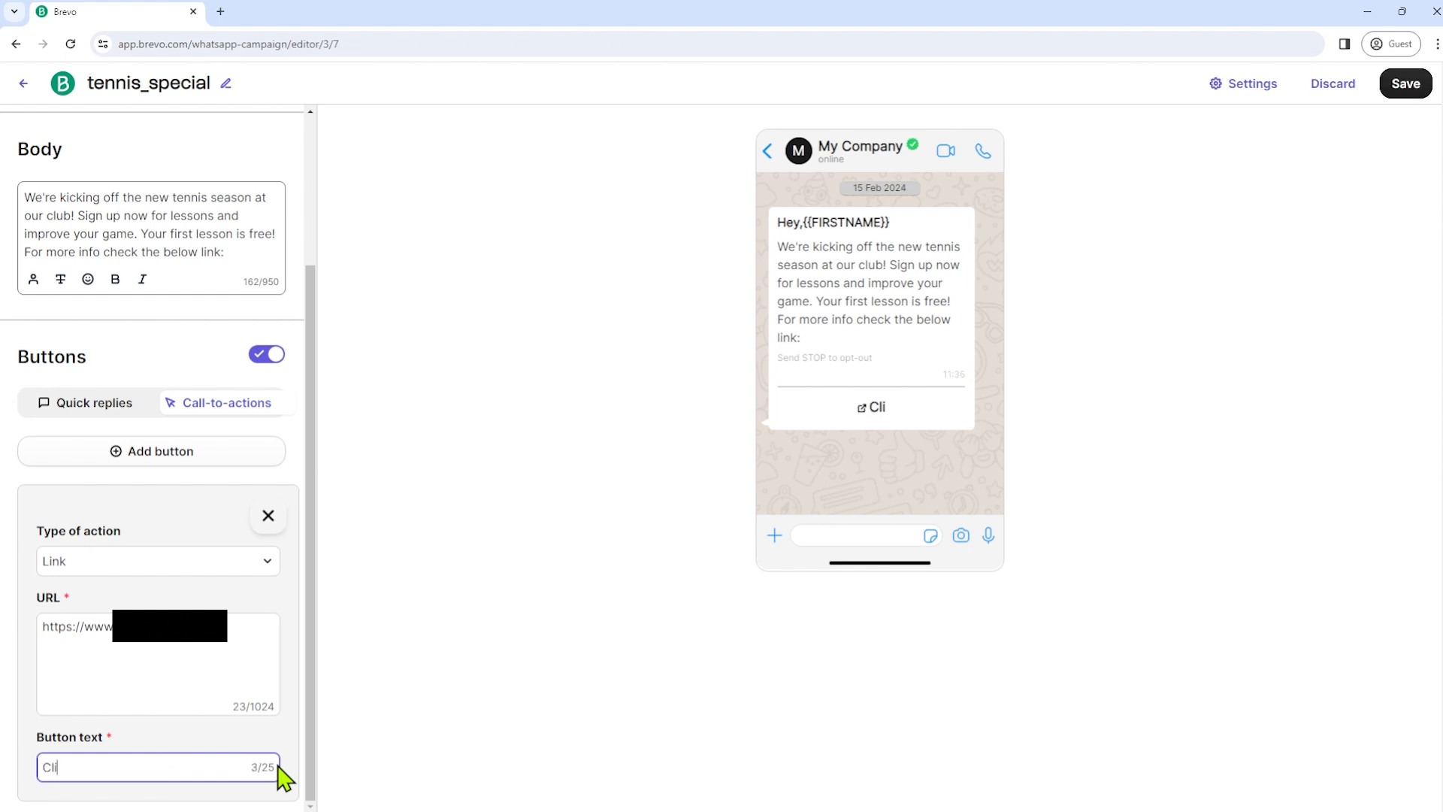
{"action": "type", "text": "ck Here"}
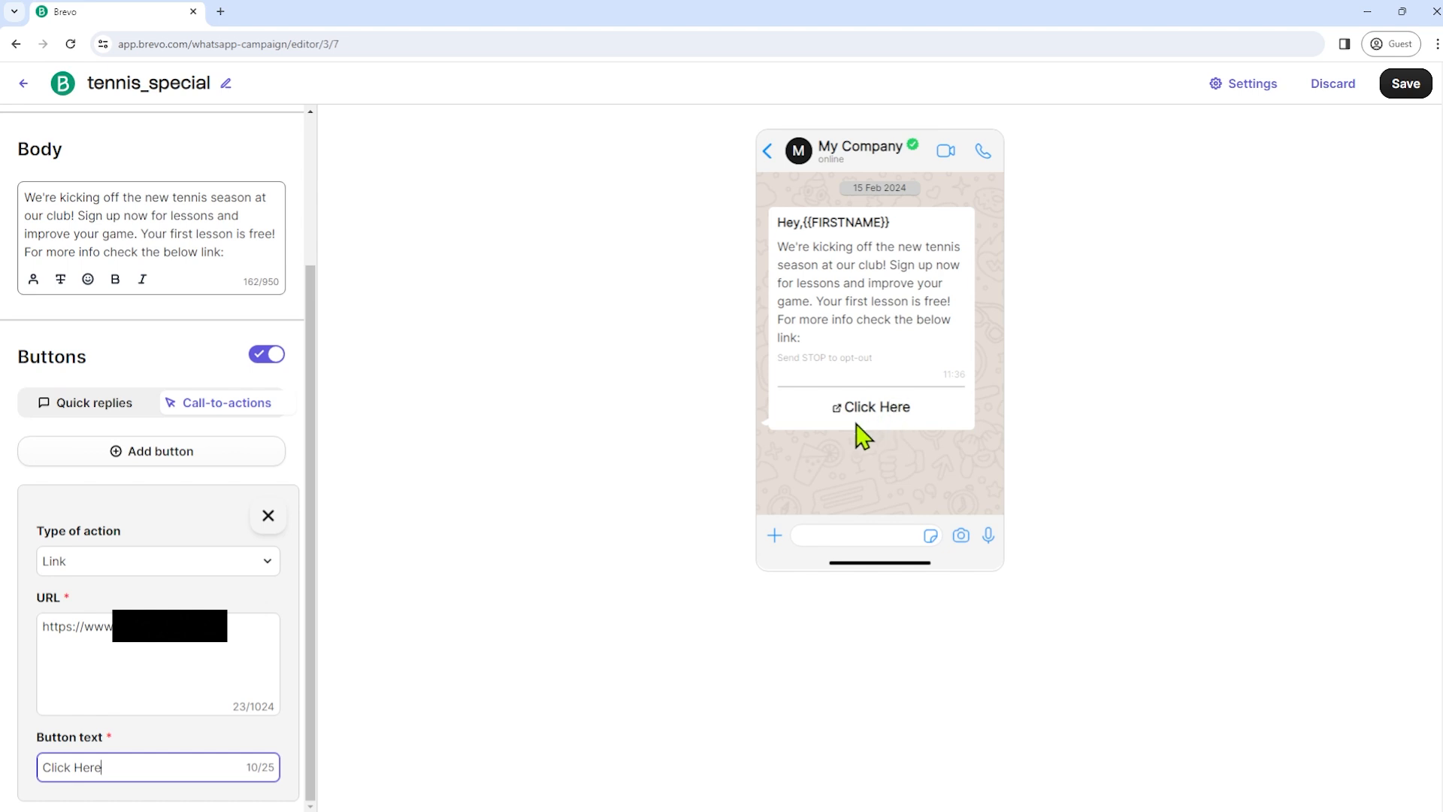
{"action": "left_click", "coordinate": [181, 643]}
{"action": "left_click_drag", "start_coordinate": [193, 630], "coordinate": [25, 632]}
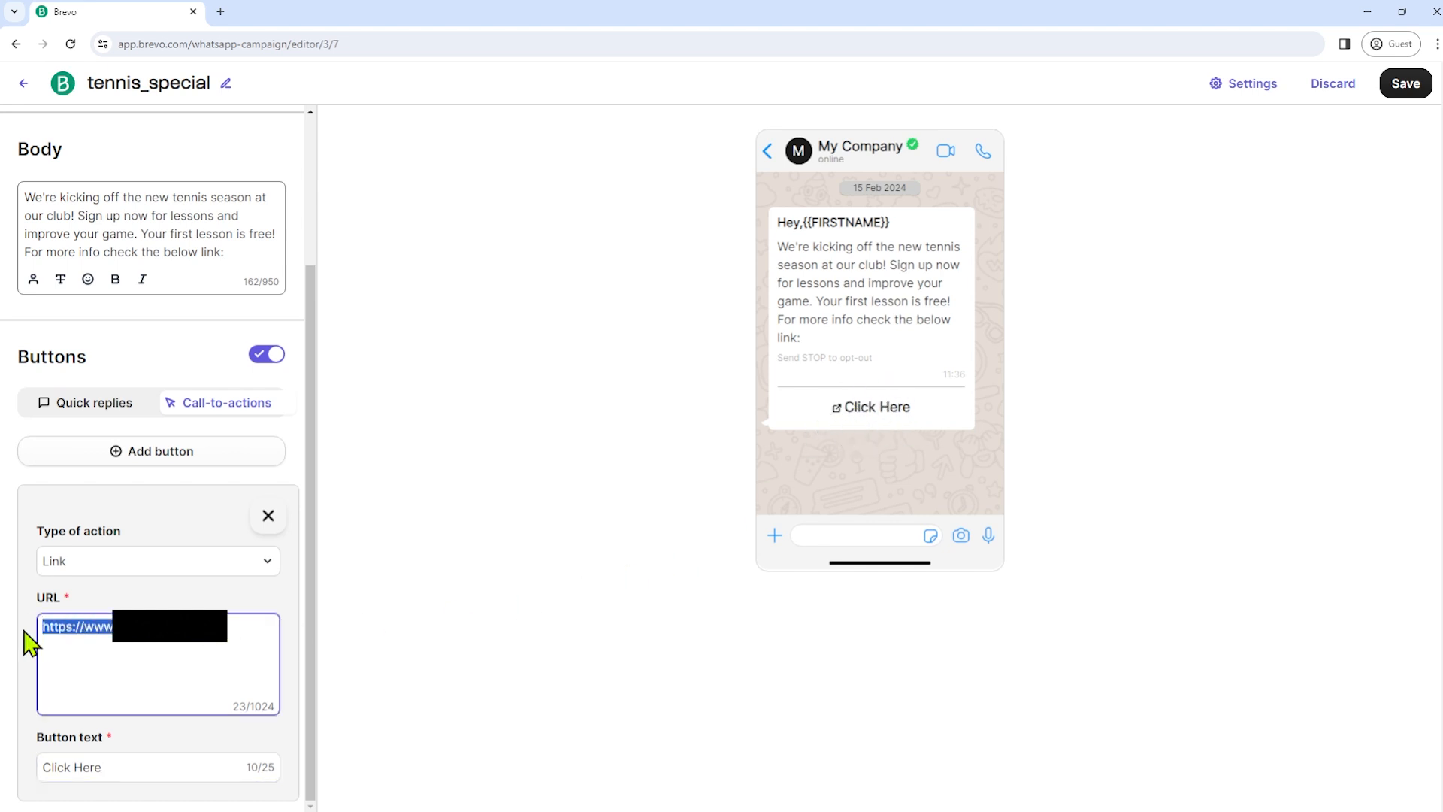
{"action": "left_click", "coordinate": [143, 659]}
{"action": "left_click", "coordinate": [496, 424]}
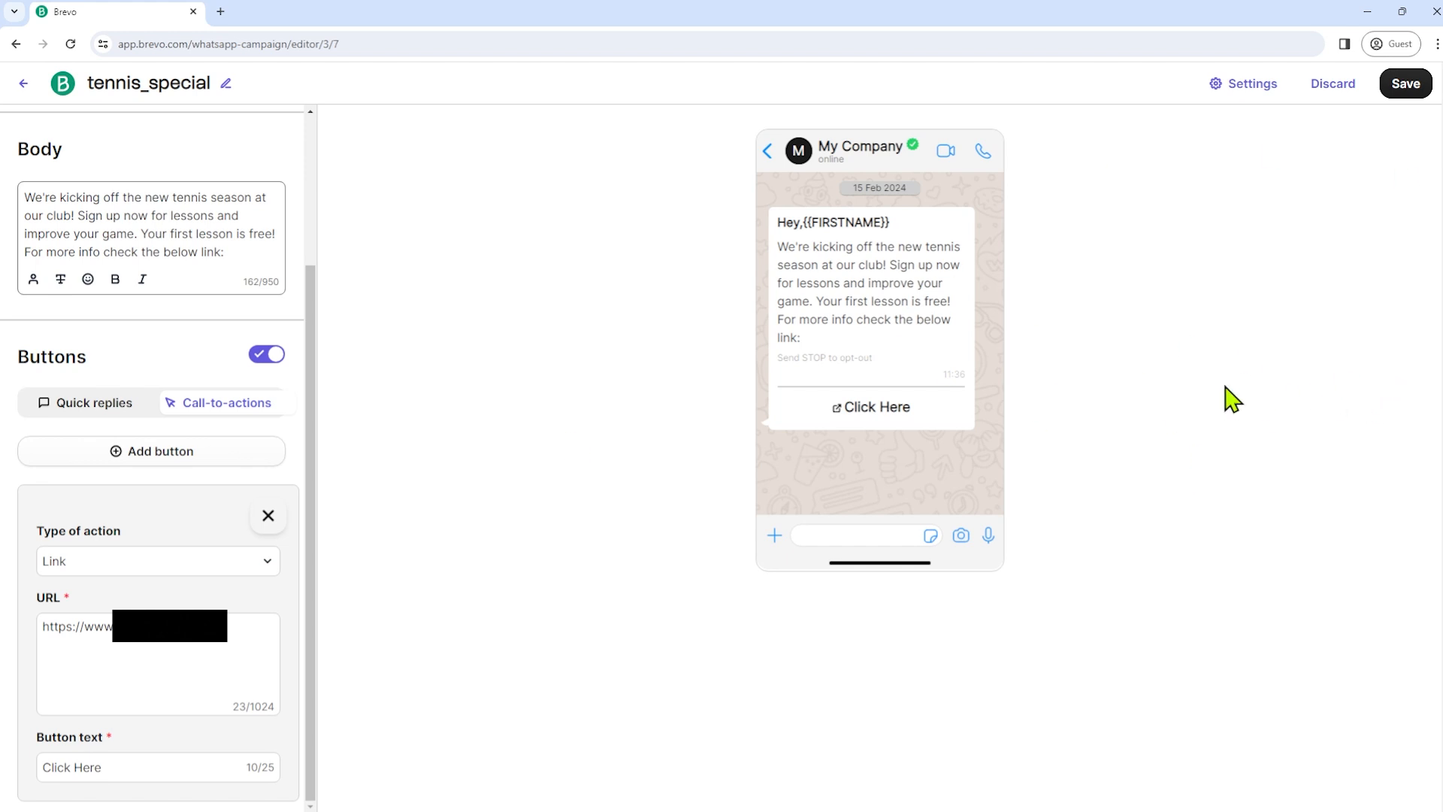
- Save the tennis_special template and read the notice that it needs Meta approval
{"action": "left_click", "coordinate": [1394, 89]}
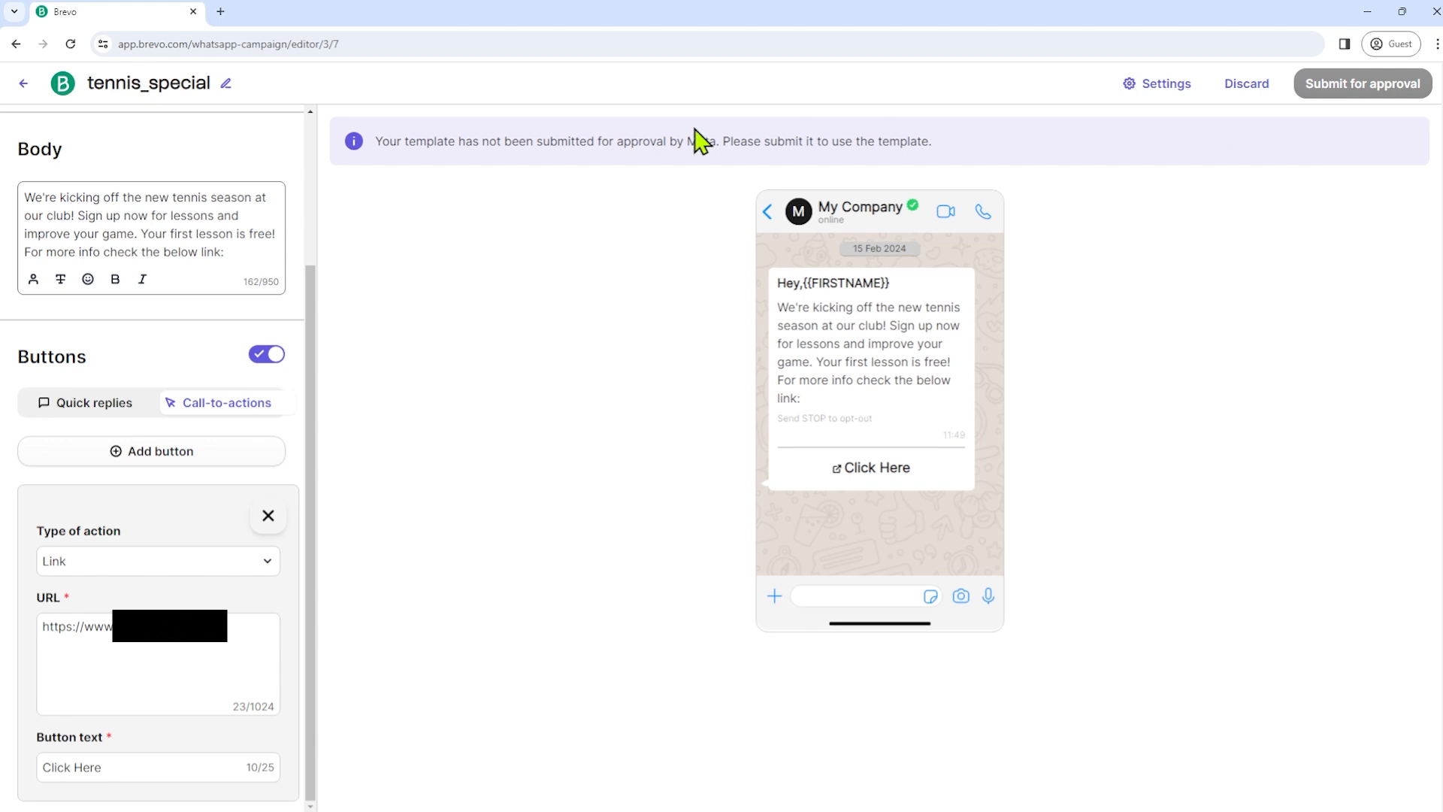
{"action": "triple_click", "coordinate": [434, 141]}
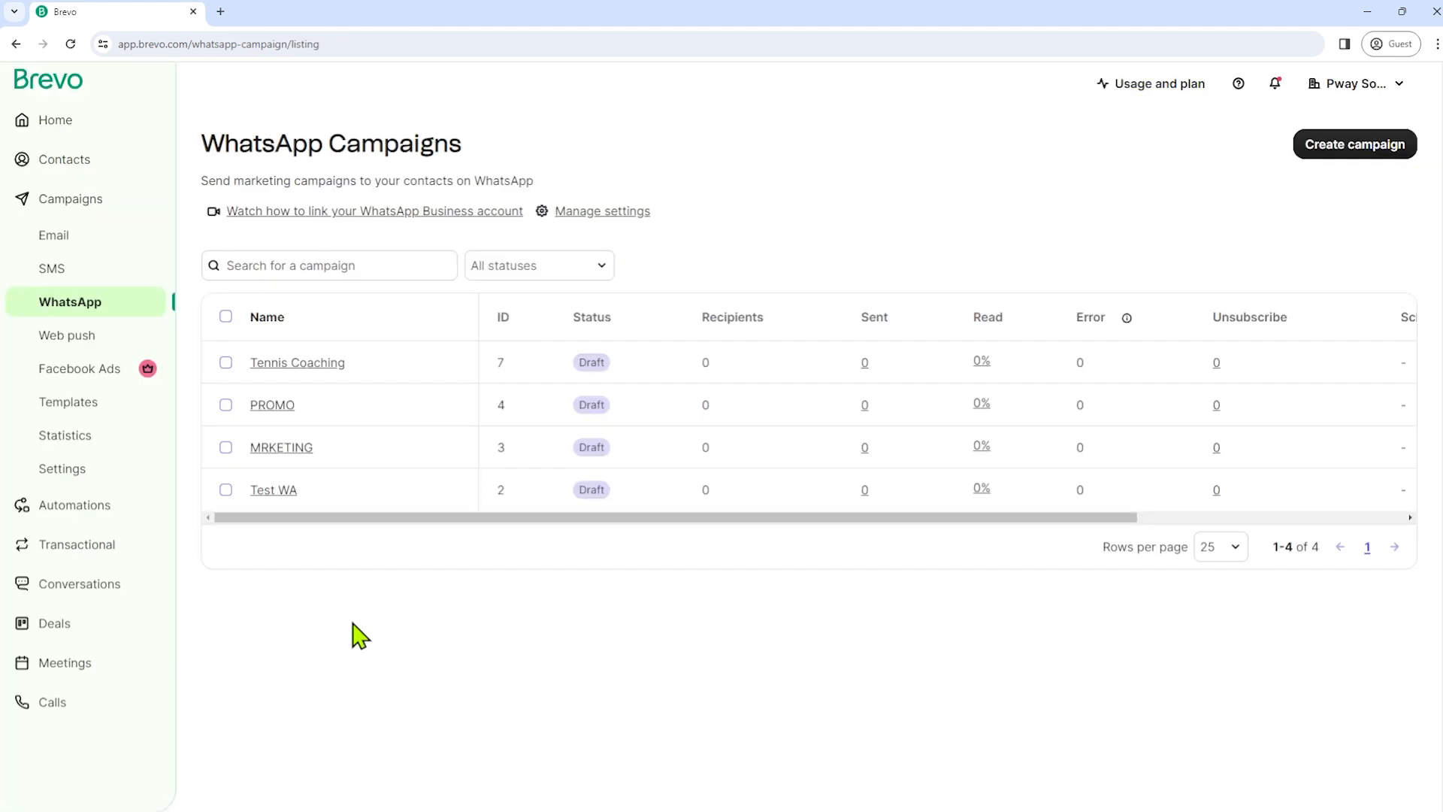
- Go to the Automations list in the left sidebar
{"action": "left_click", "coordinate": [50, 517]}
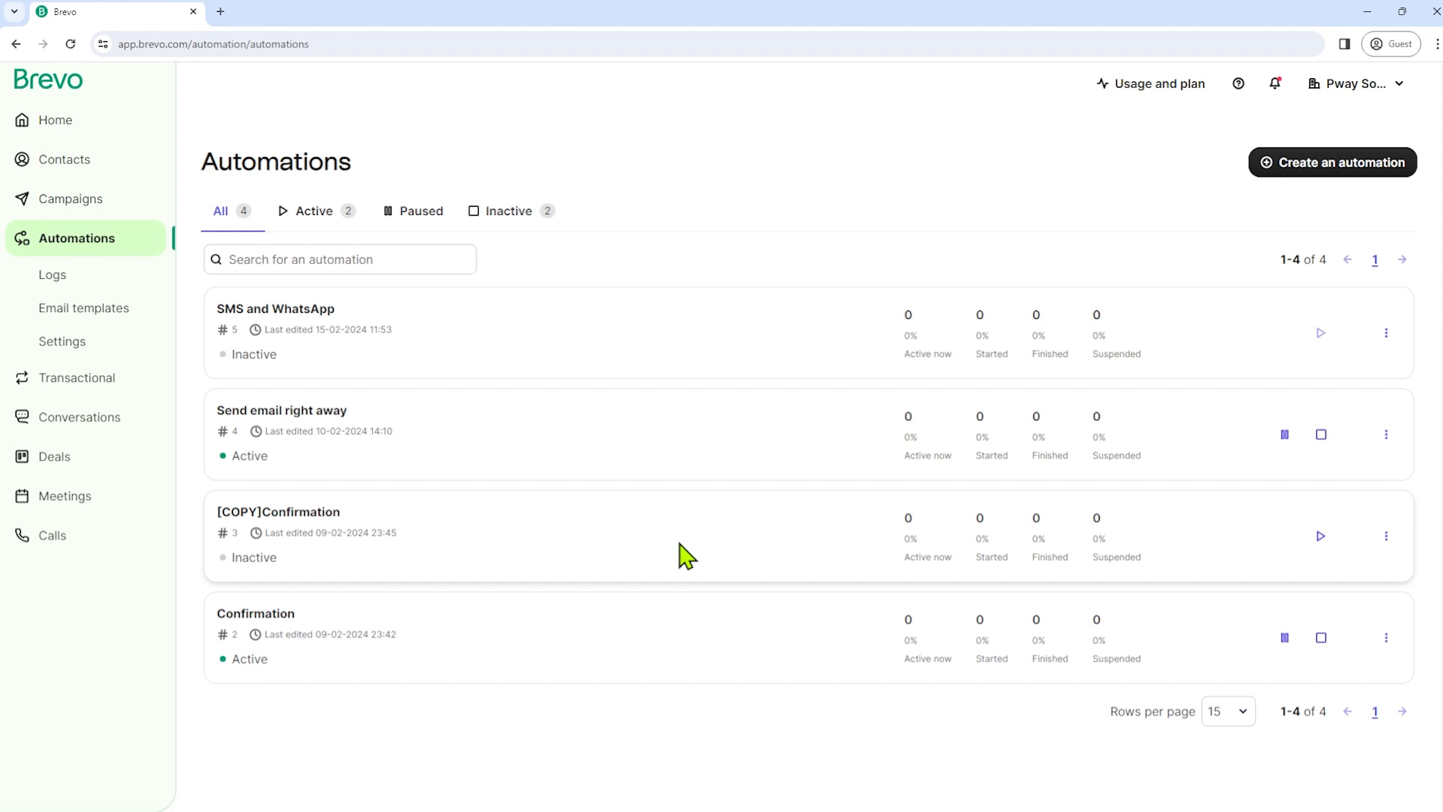
- Start a classic-editor automation named 'SMS and WhatsApp', with no description and repeat entry off
{"action": "left_click", "coordinate": [1323, 168]}
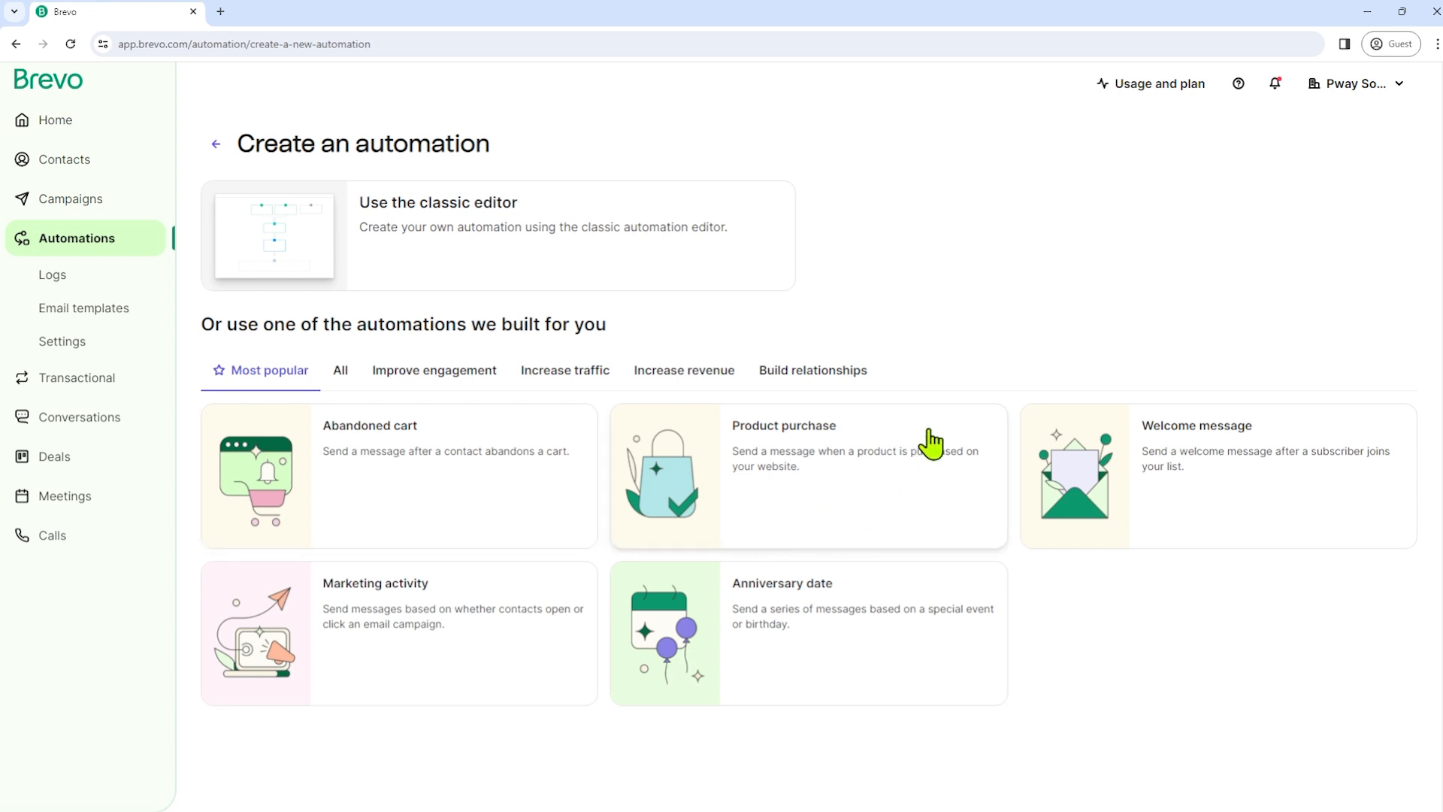
{"action": "left_click", "coordinate": [391, 225]}
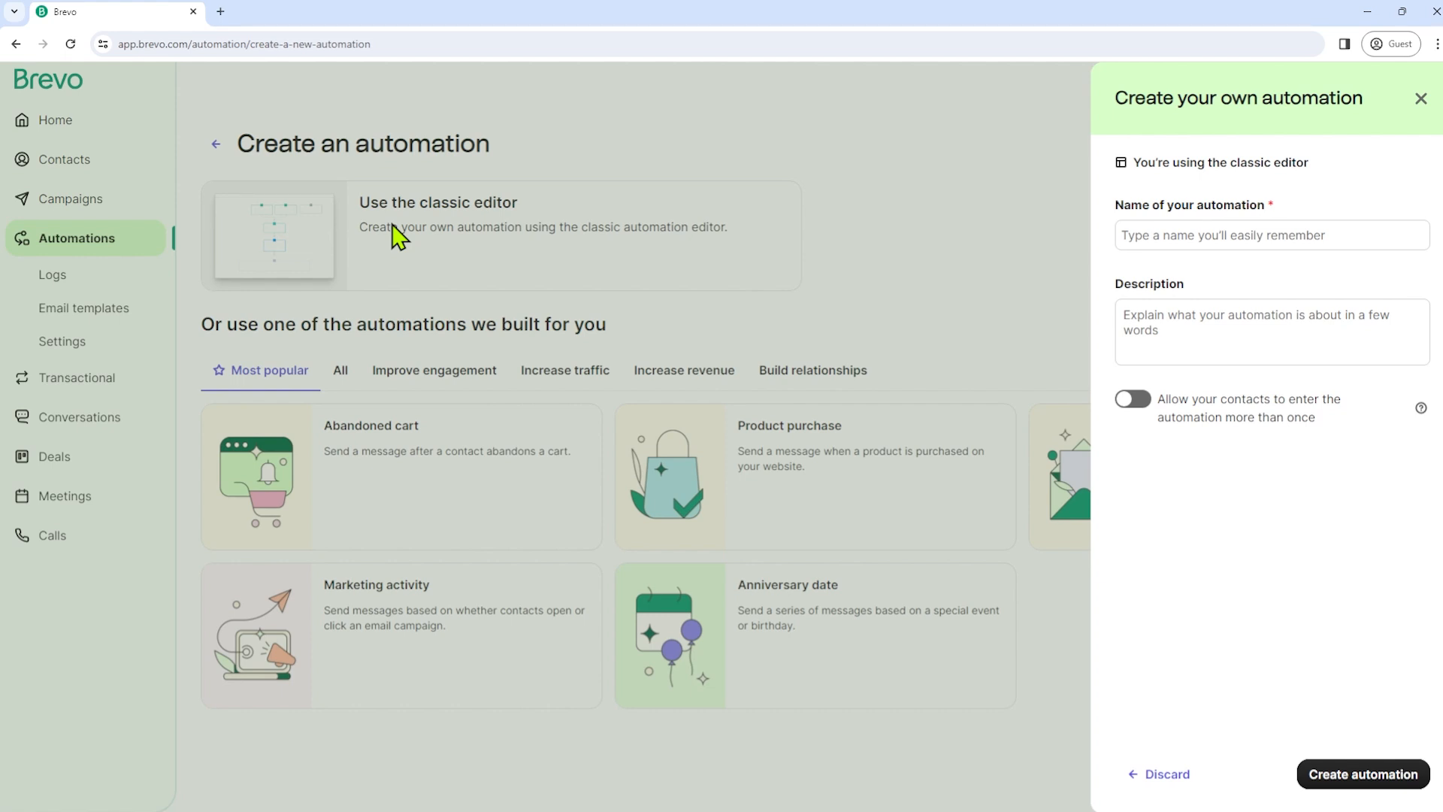
{"action": "left_click", "coordinate": [1184, 241]}
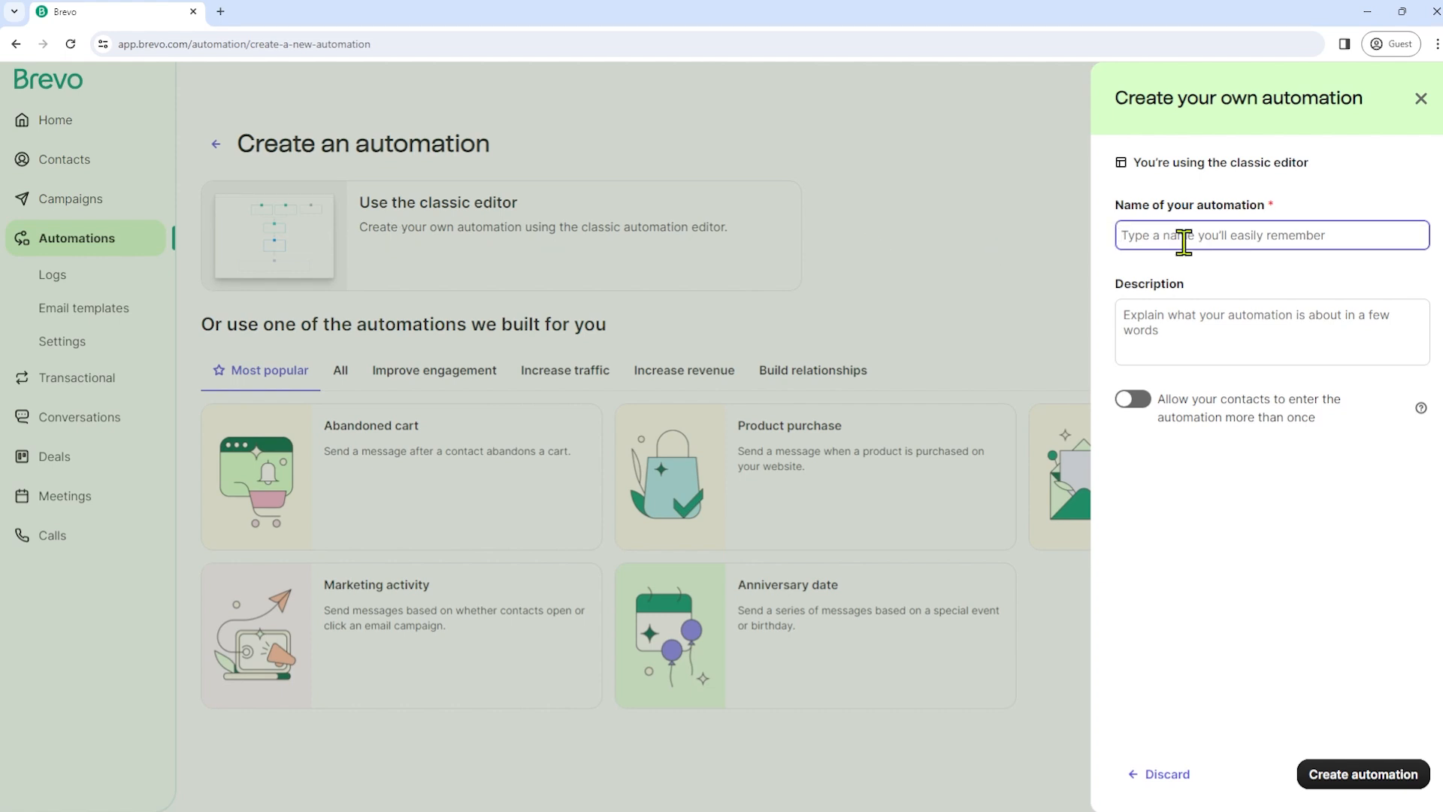
{"action": "type", "text": "SMS and WhatsA"}
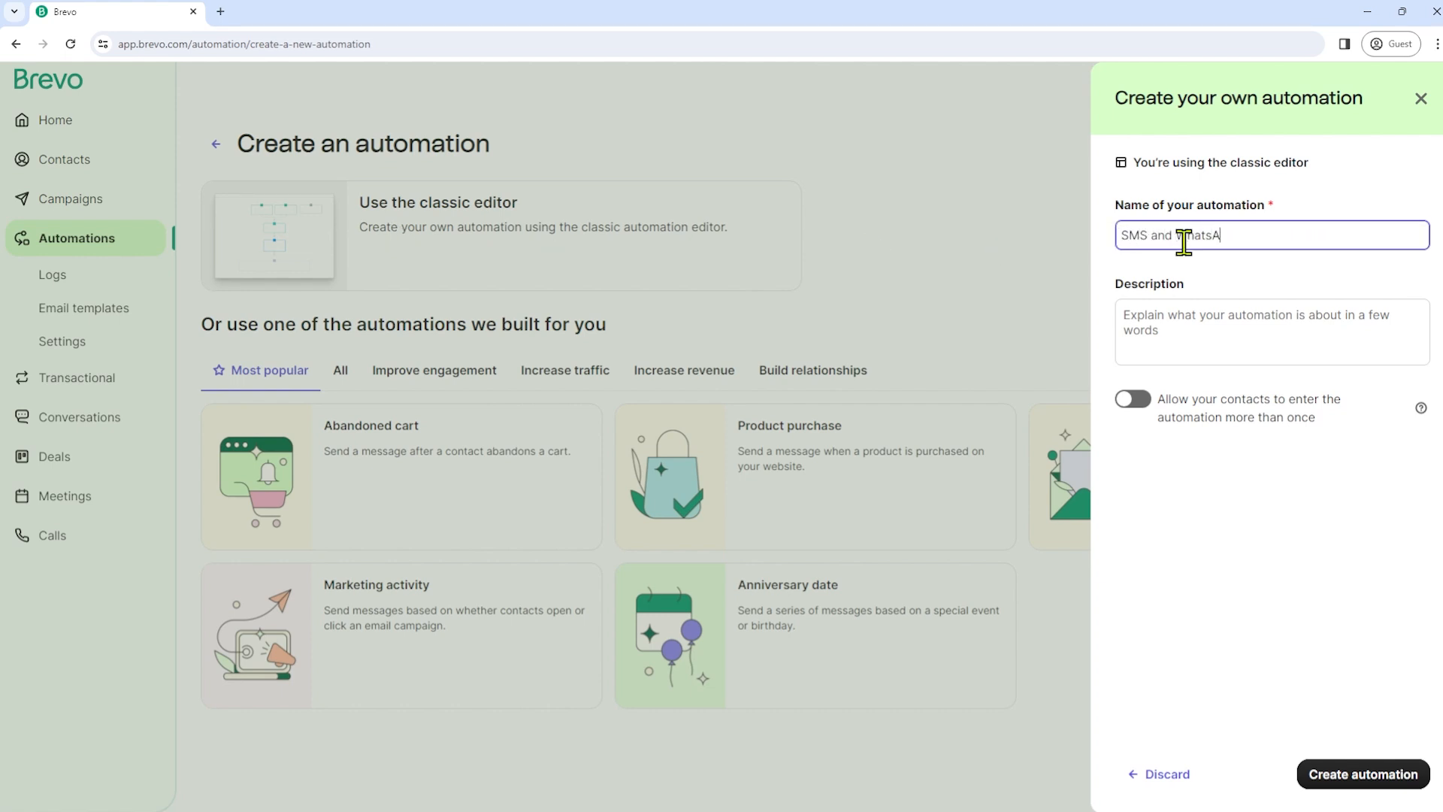
{"action": "type", "text": "pp"}
{"action": "left_click", "coordinate": [1293, 345]}
{"action": "type", "text": "hghhgjhgj"}
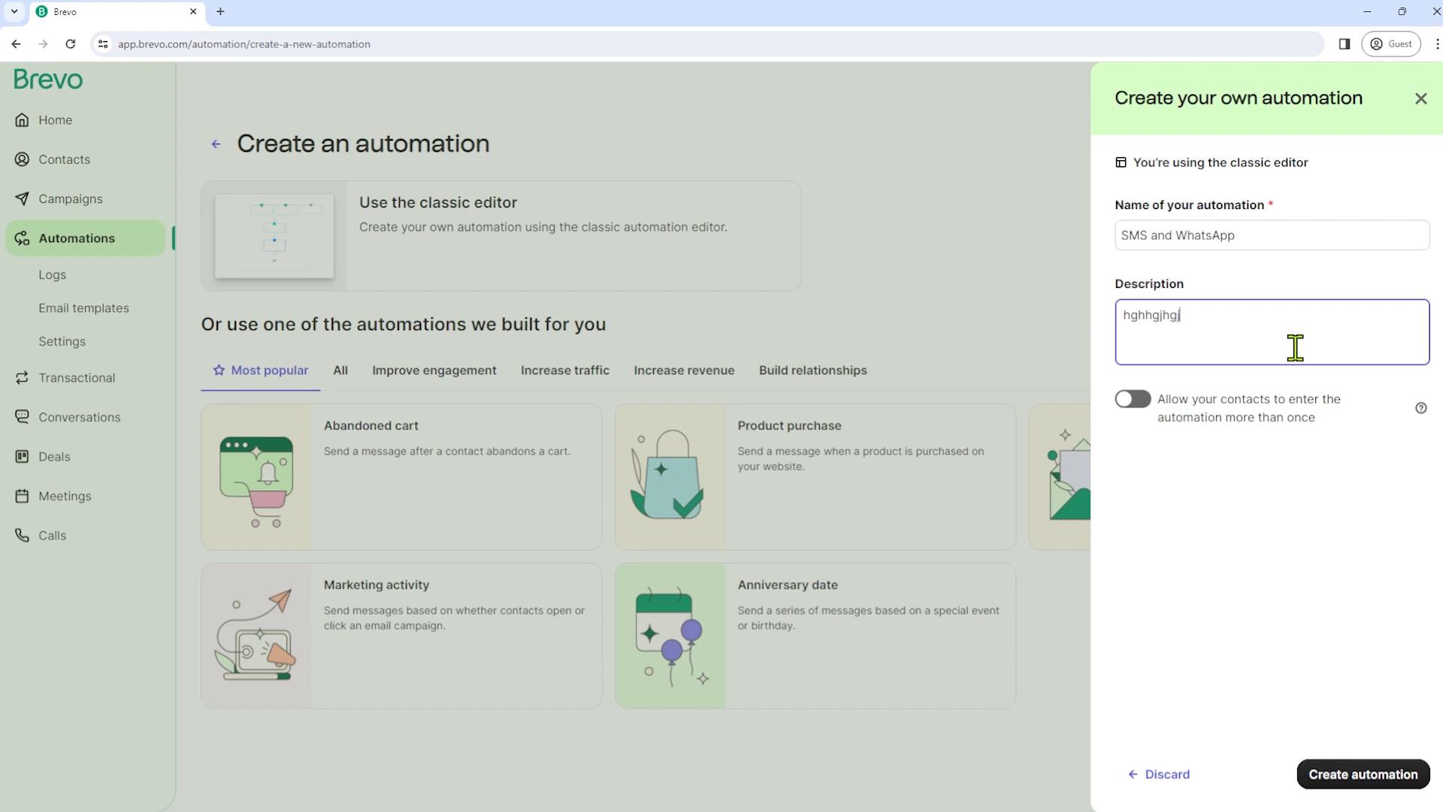
{"action": "key", "text": "BackSpace"}
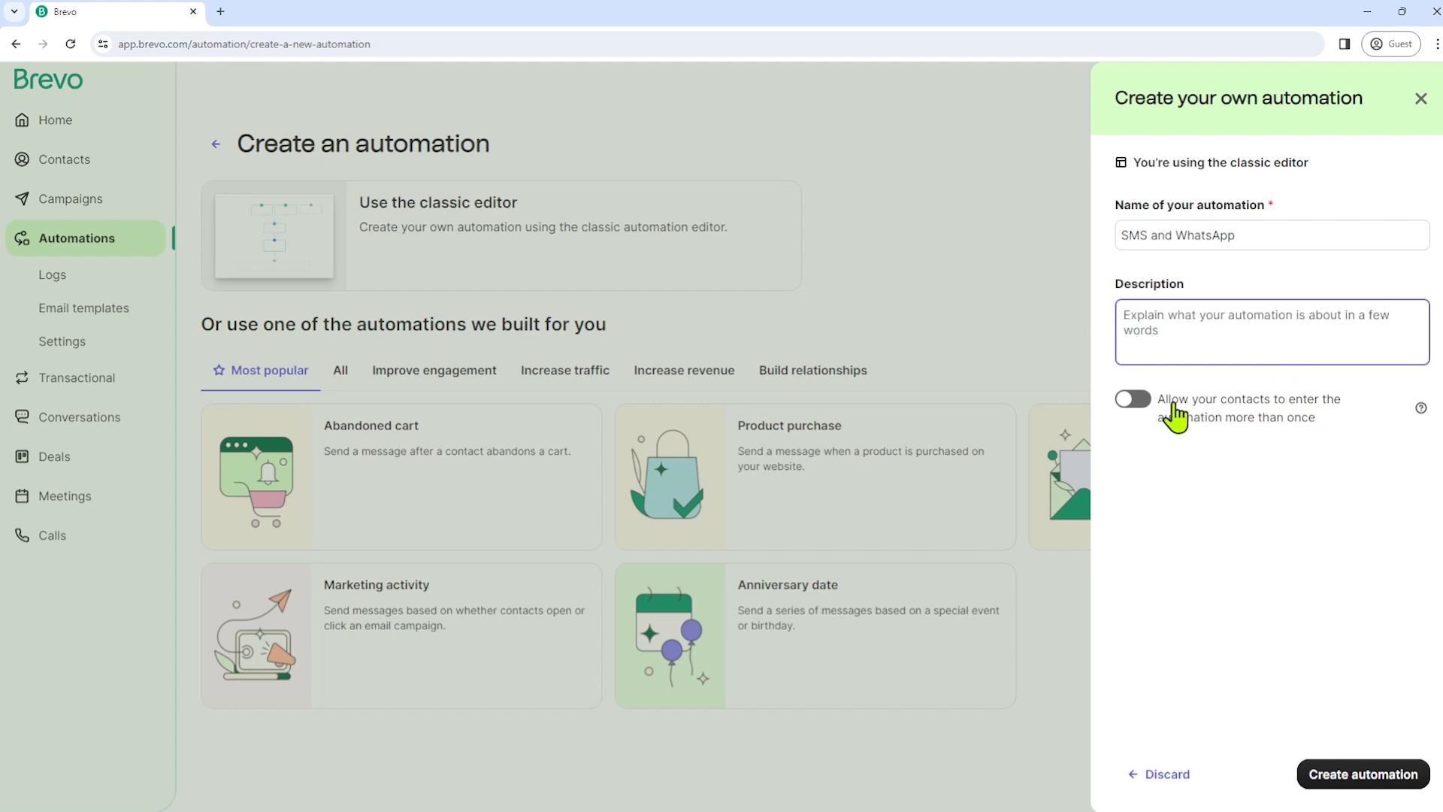
{"action": "left_click", "coordinate": [1140, 405]}
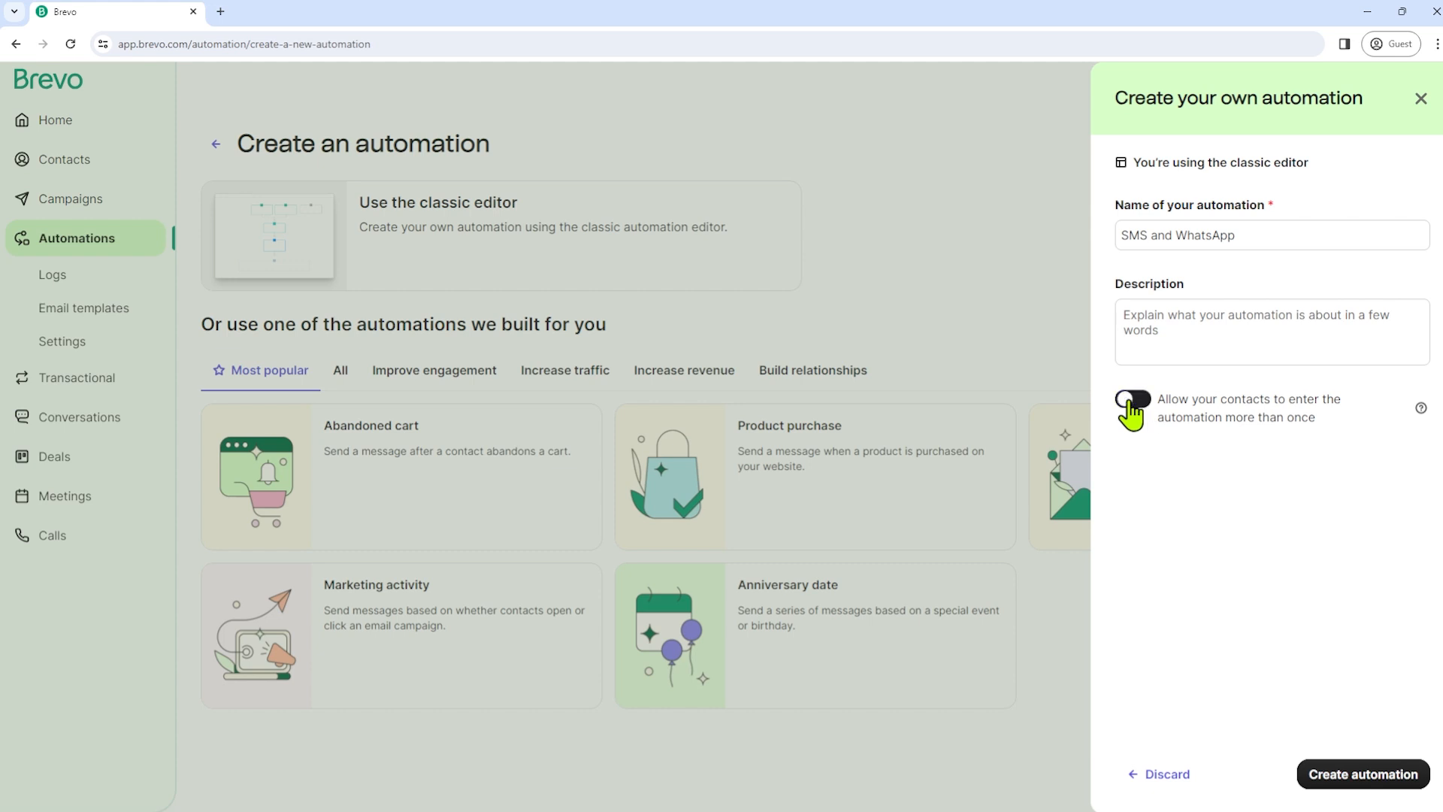
{"action": "left_click", "coordinate": [1136, 410]}
{"action": "left_click_drag", "start_coordinate": [1158, 404], "coordinate": [1325, 438]}
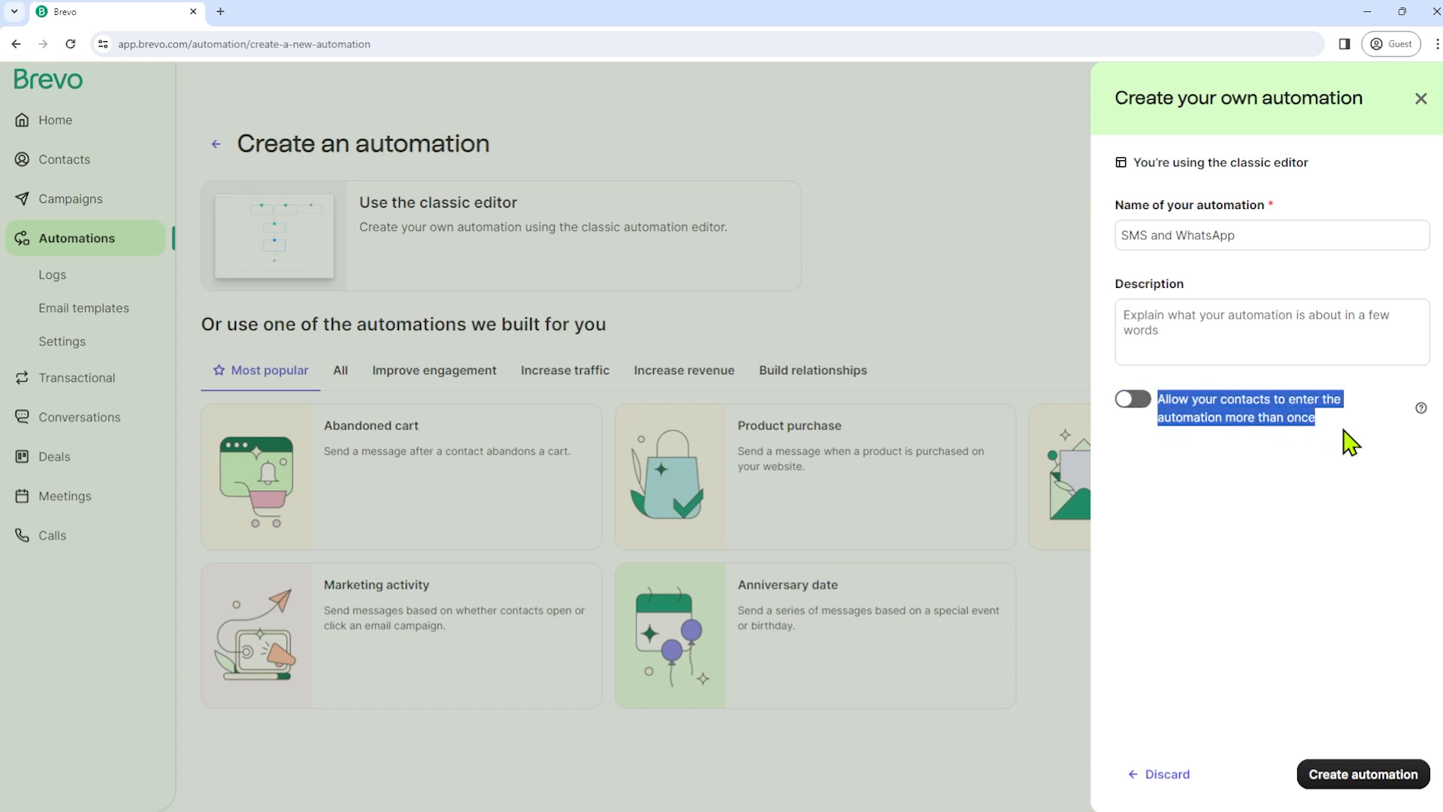
{"action": "left_click", "coordinate": [1284, 460]}
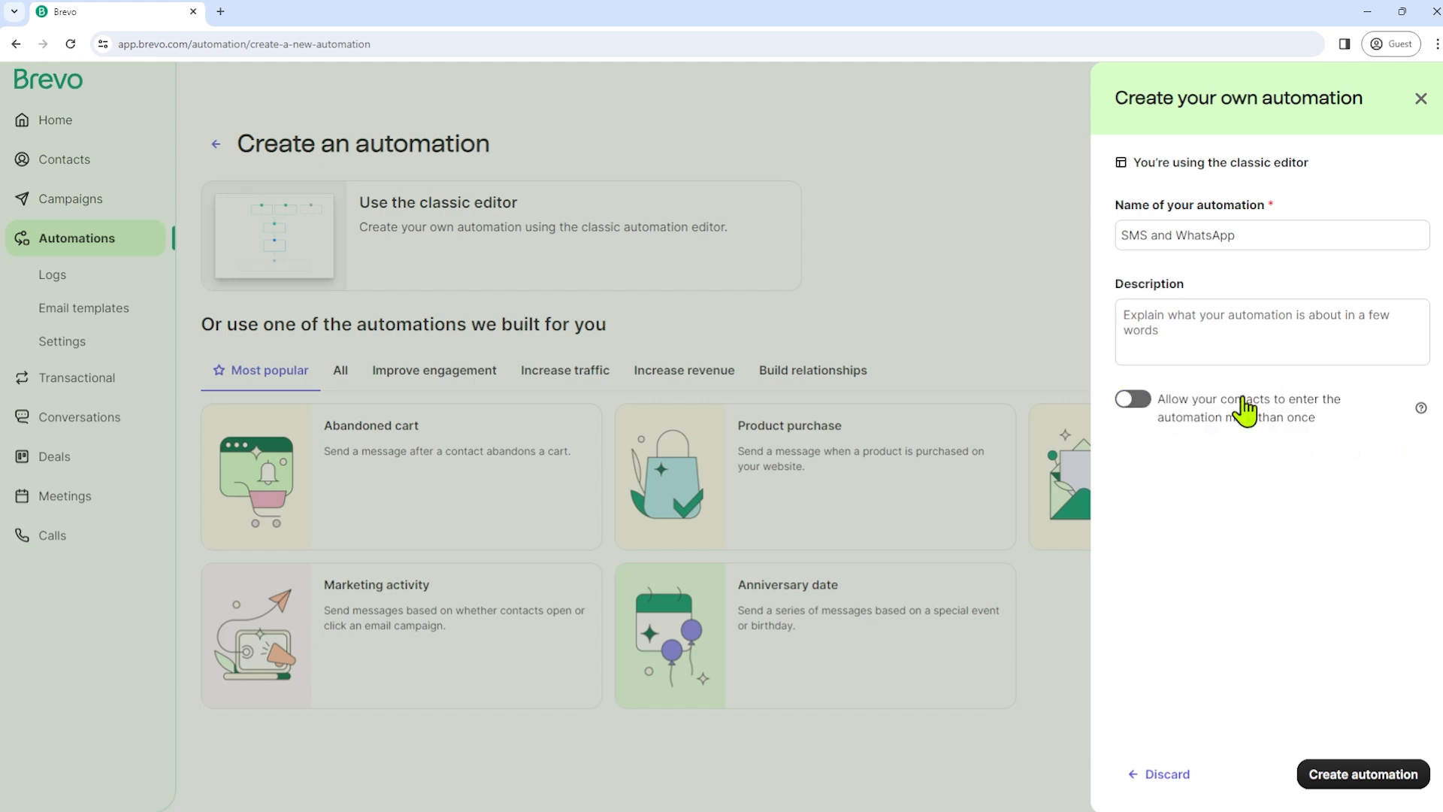
- Create the automation with a 'contact submits a form' entry point for the Tennis Lovers form
{"action": "left_click", "coordinate": [1360, 769]}
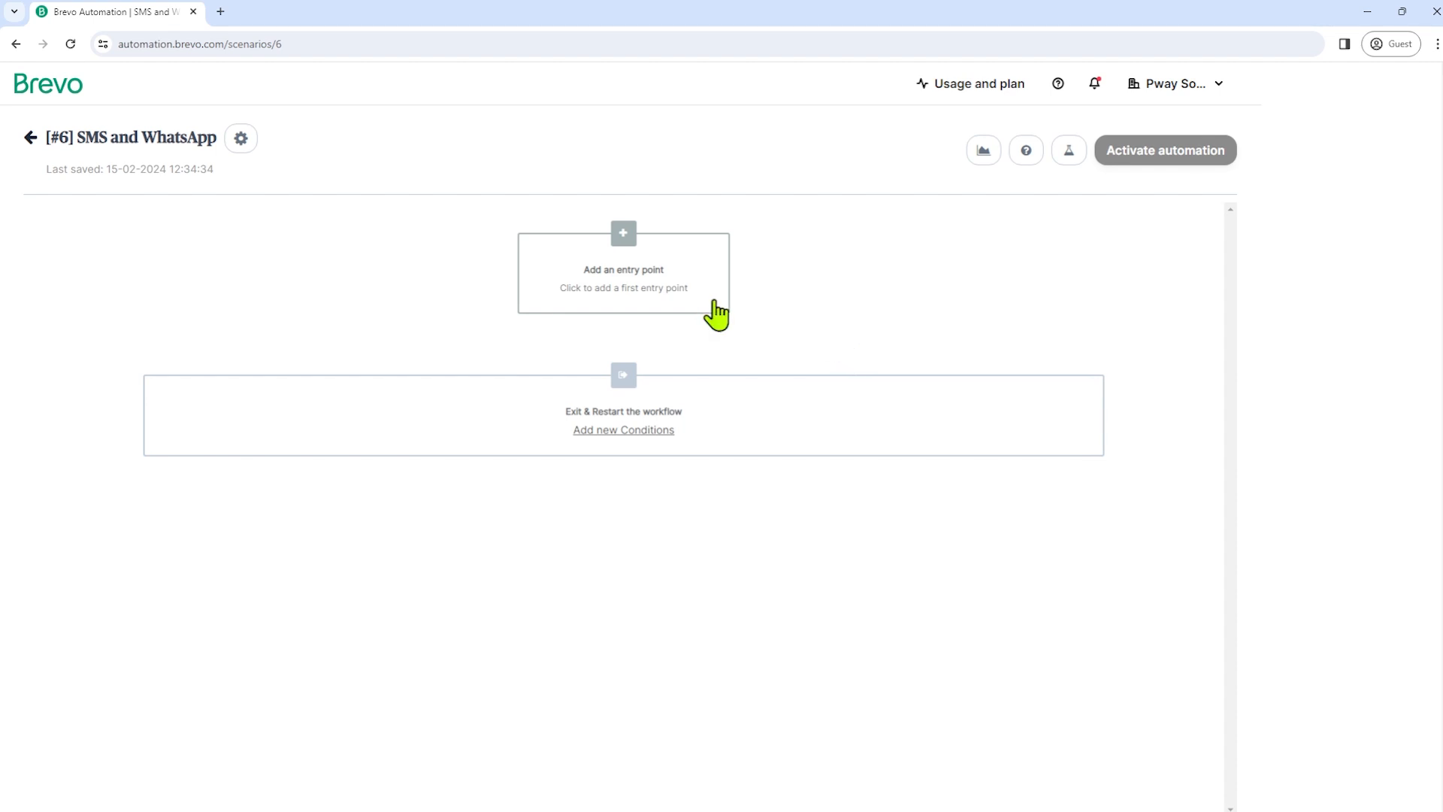
{"action": "left_click", "coordinate": [628, 297]}
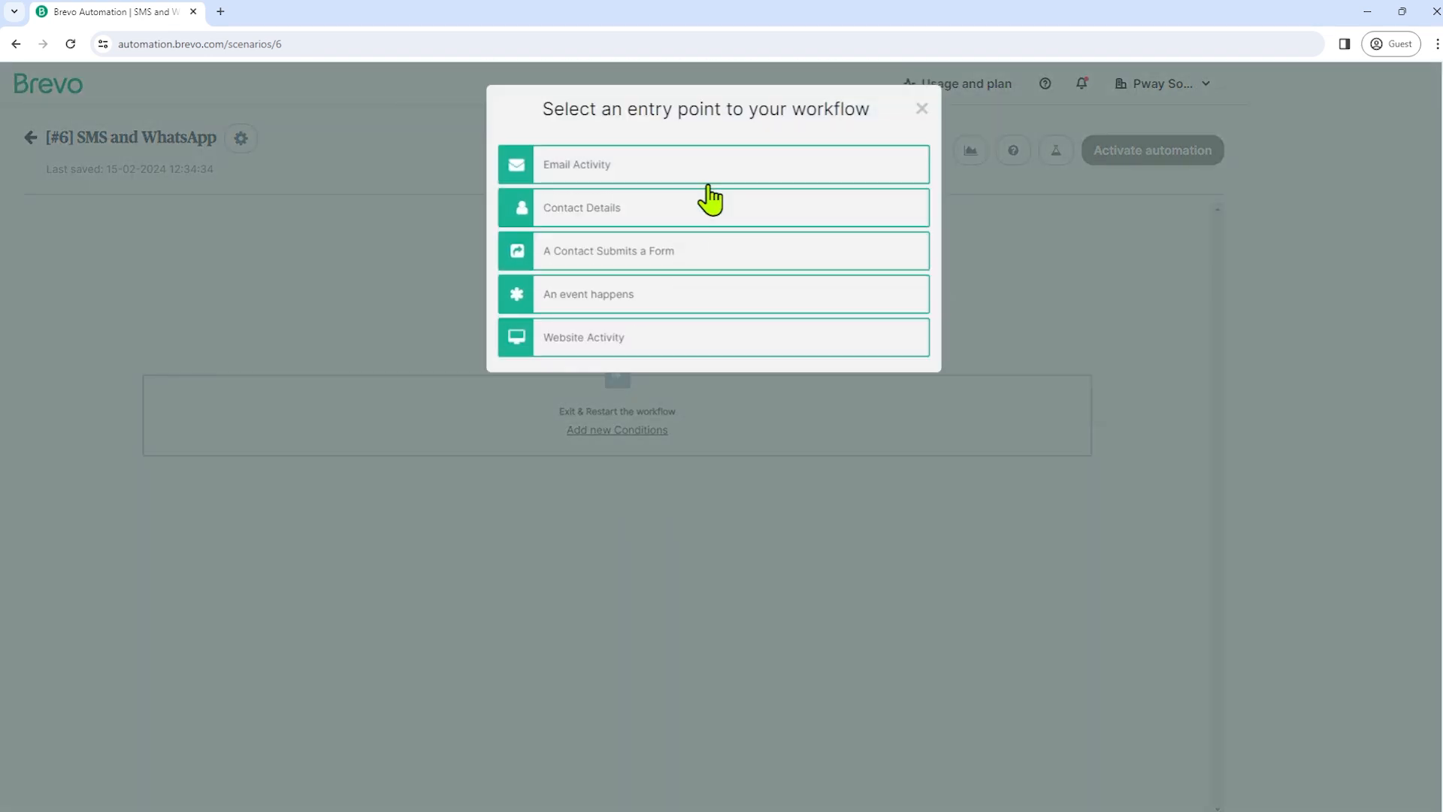
{"action": "left_click", "coordinate": [585, 267]}
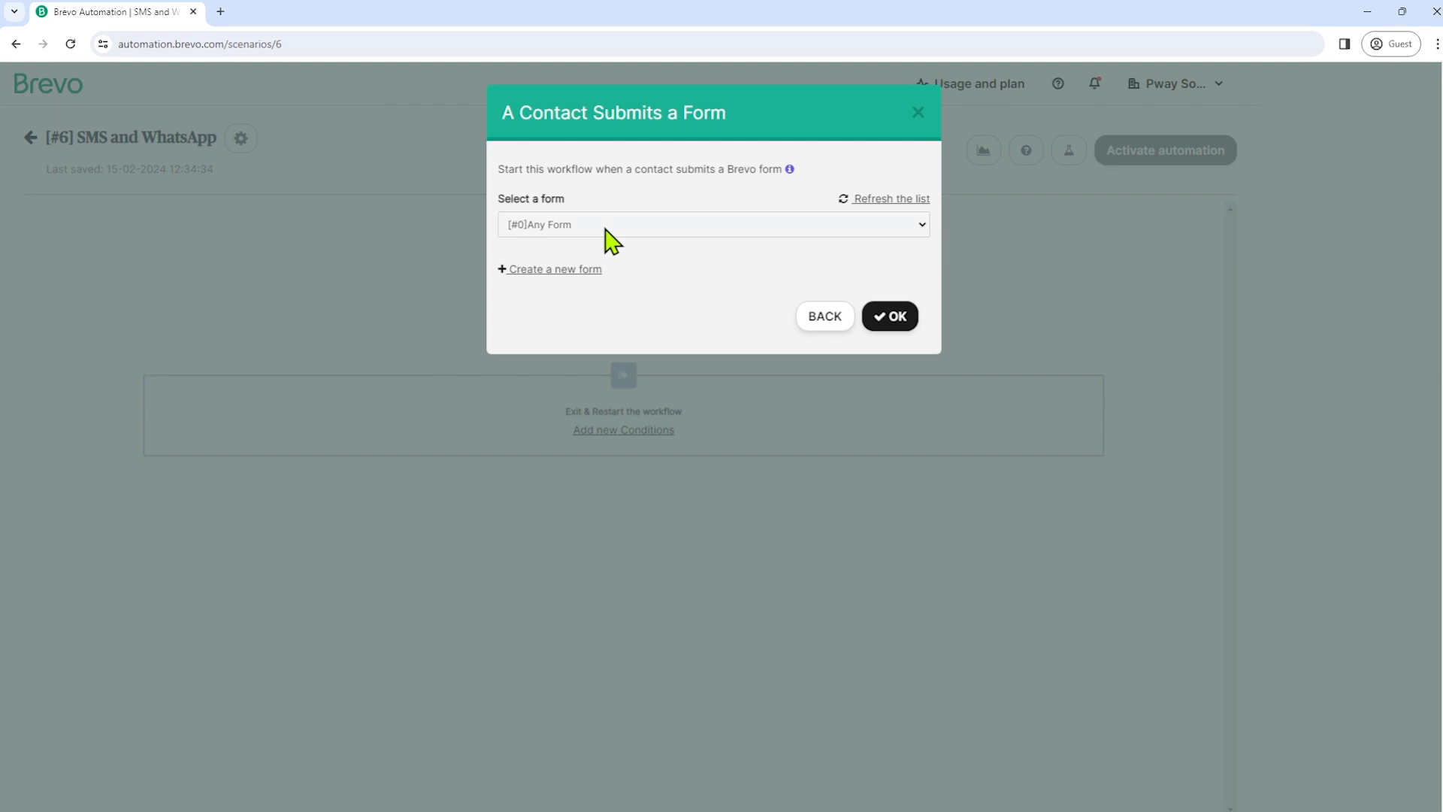
{"action": "left_click", "coordinate": [894, 321]}
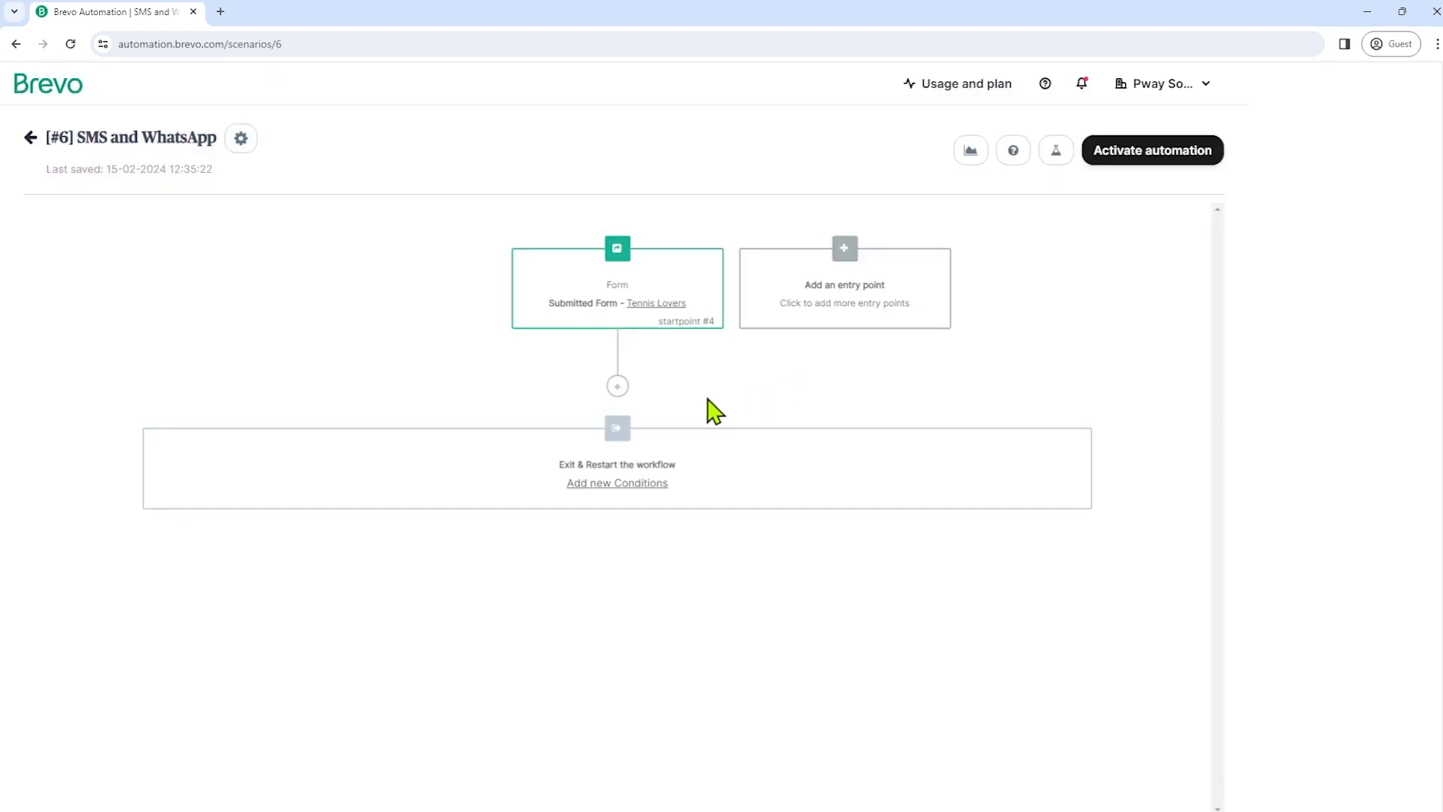
- Add a Send an SMS step after the form entry and paste in the welcome message
{"action": "left_click", "coordinate": [624, 390]}
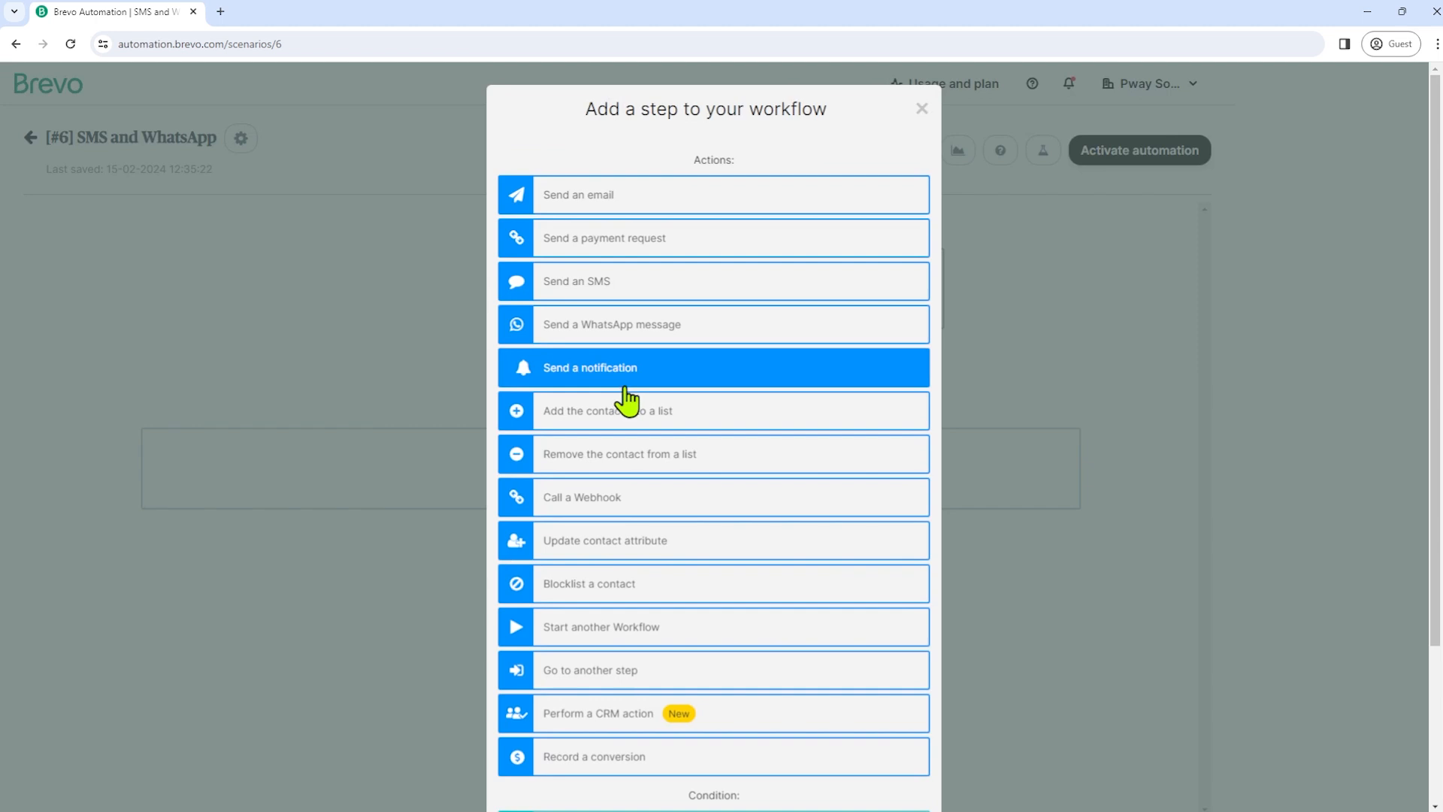
{"action": "left_click", "coordinate": [613, 311]}
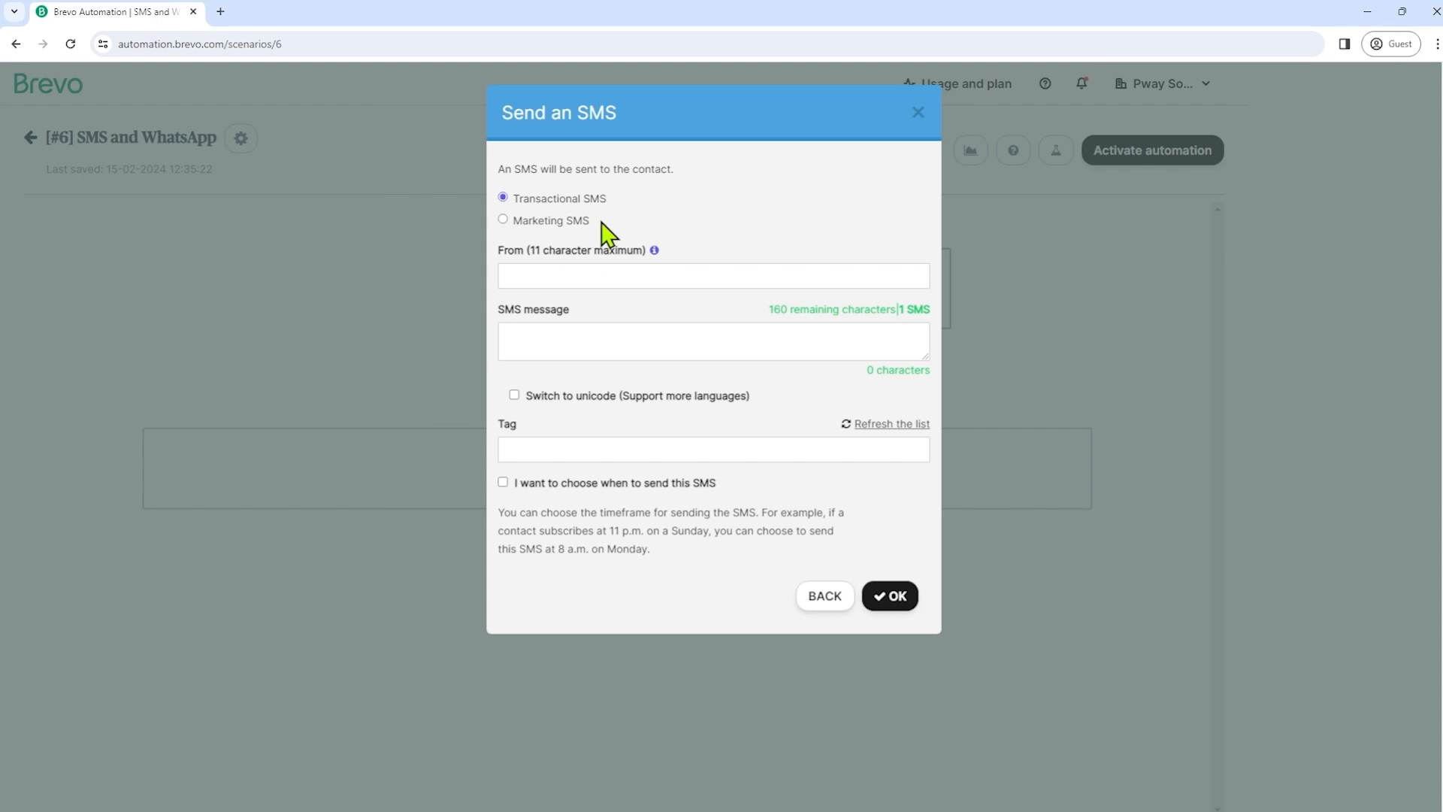
{"action": "left_click", "coordinate": [606, 268]}
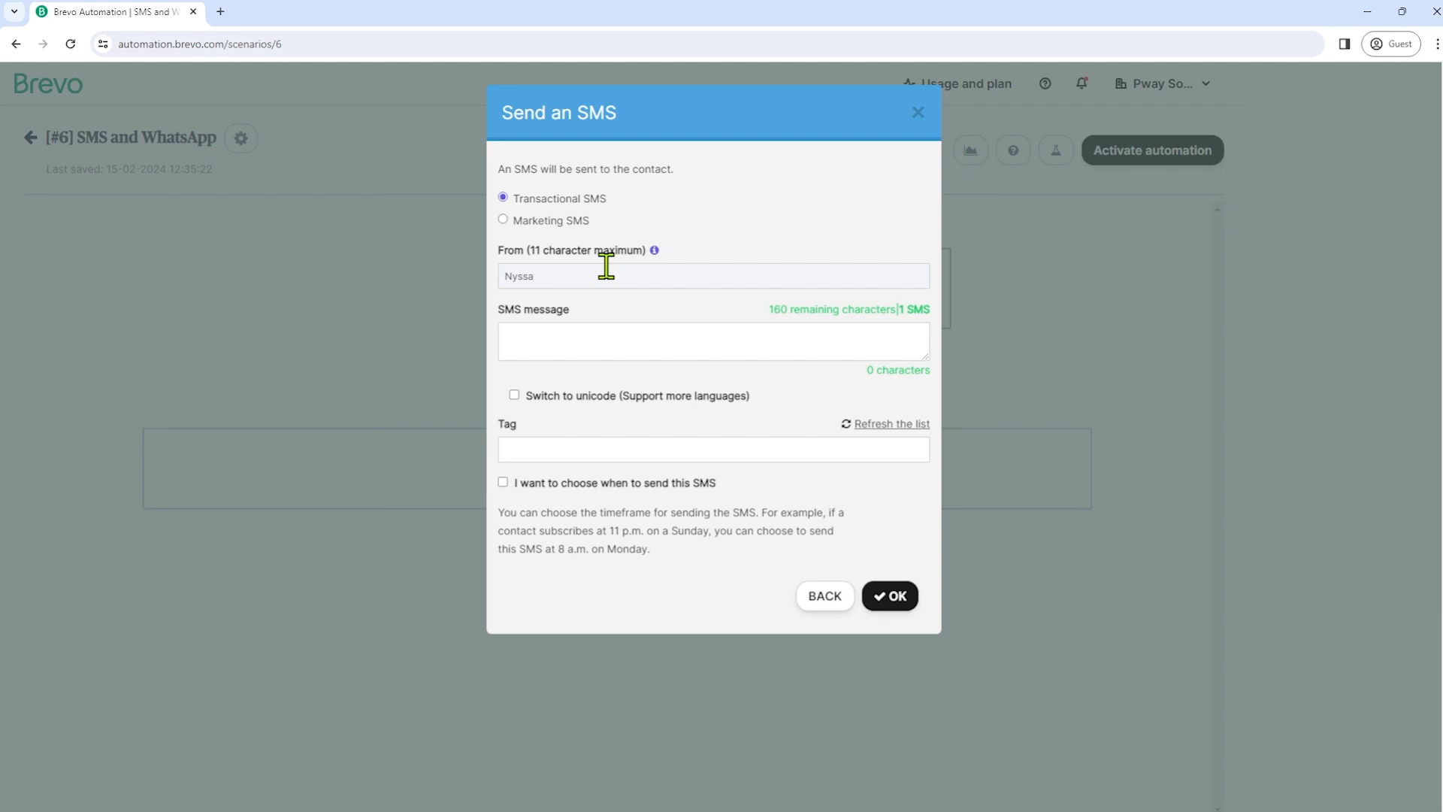
{"action": "left_click", "coordinate": [590, 337]}
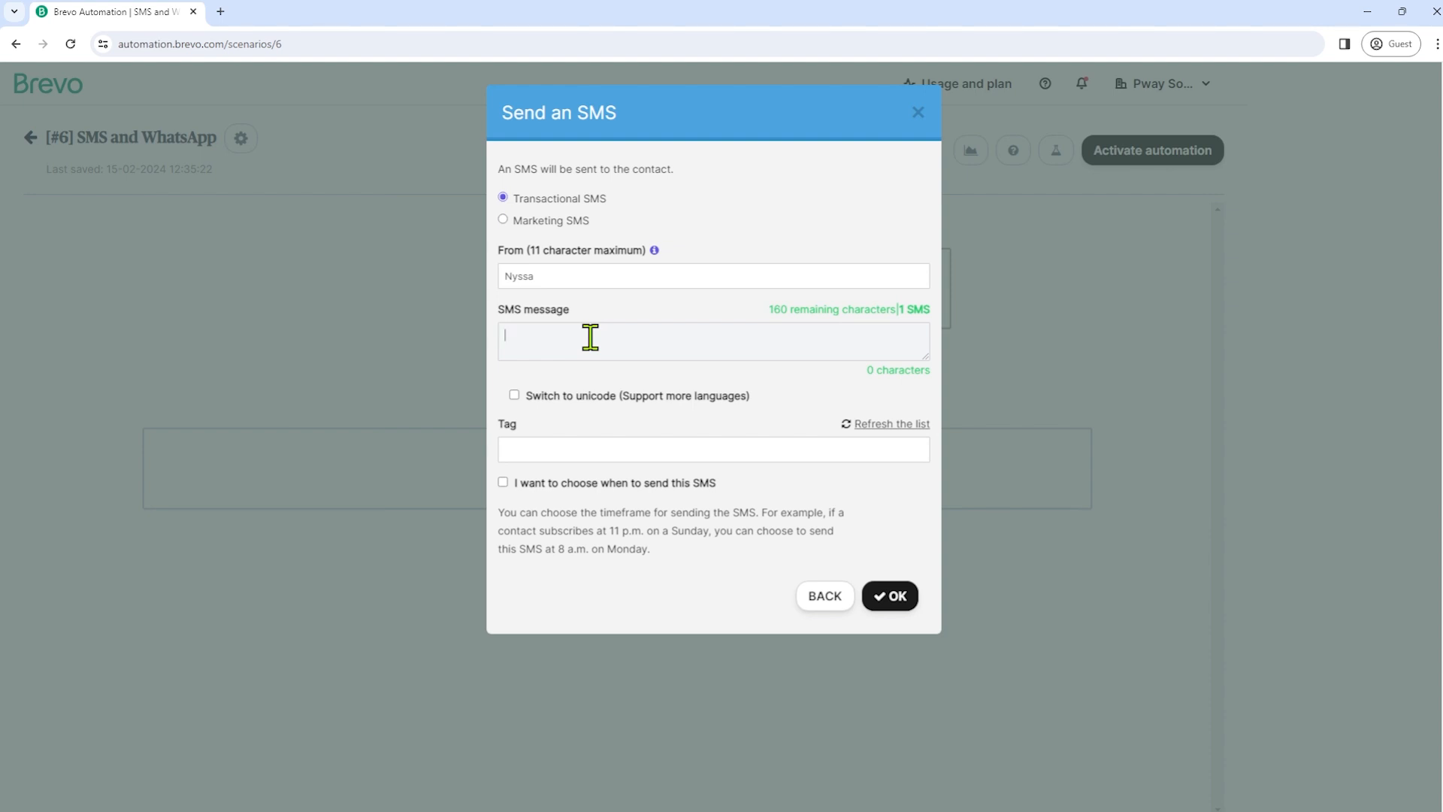
{"action": "type", "text": "Hi! We're excited to have you in our tennis community. Stay tuned for the latest updates, professional tips, and special offers."}
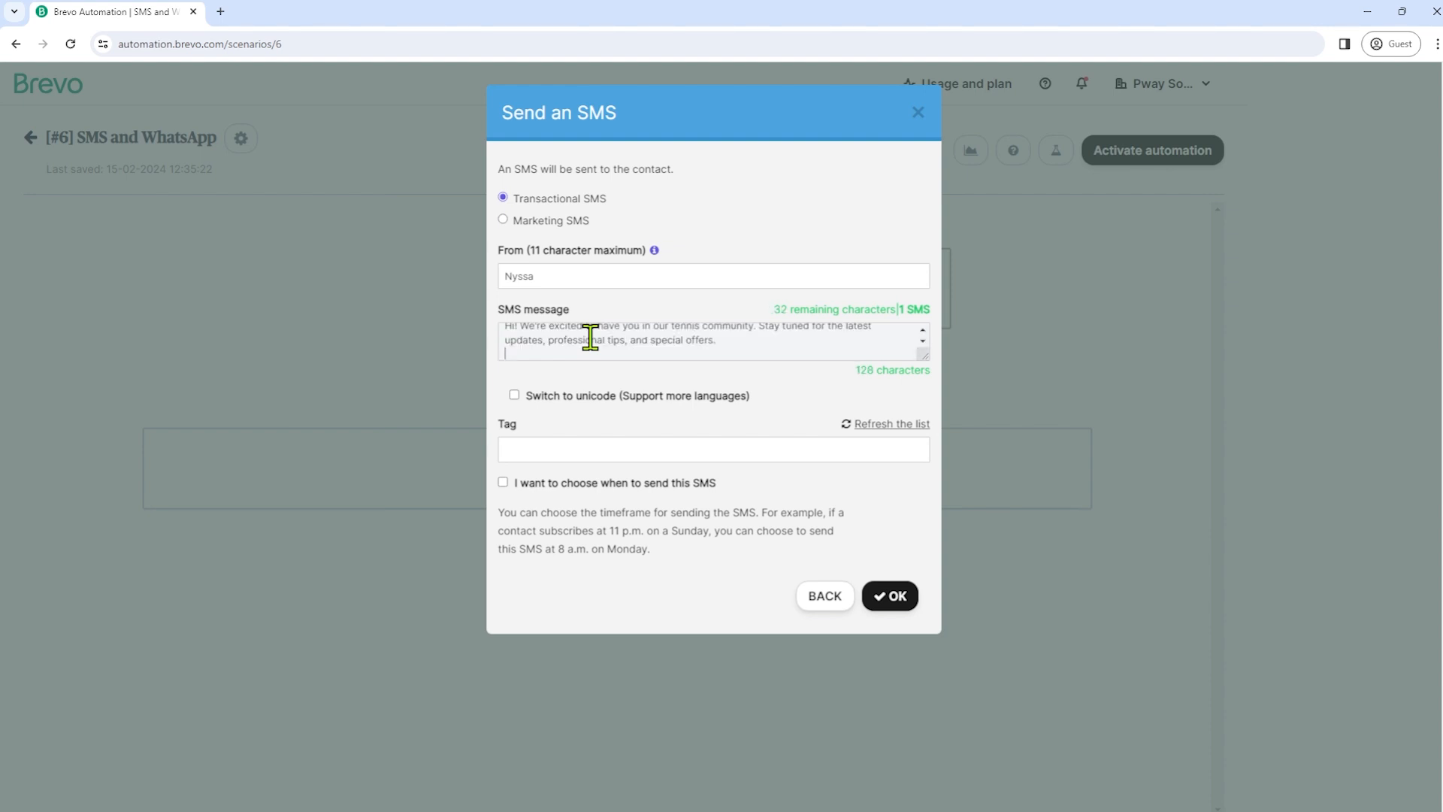
- Review the welcome SMS text, add a tag, and save the SMS step
{"action": "left_click", "coordinate": [923, 330]}
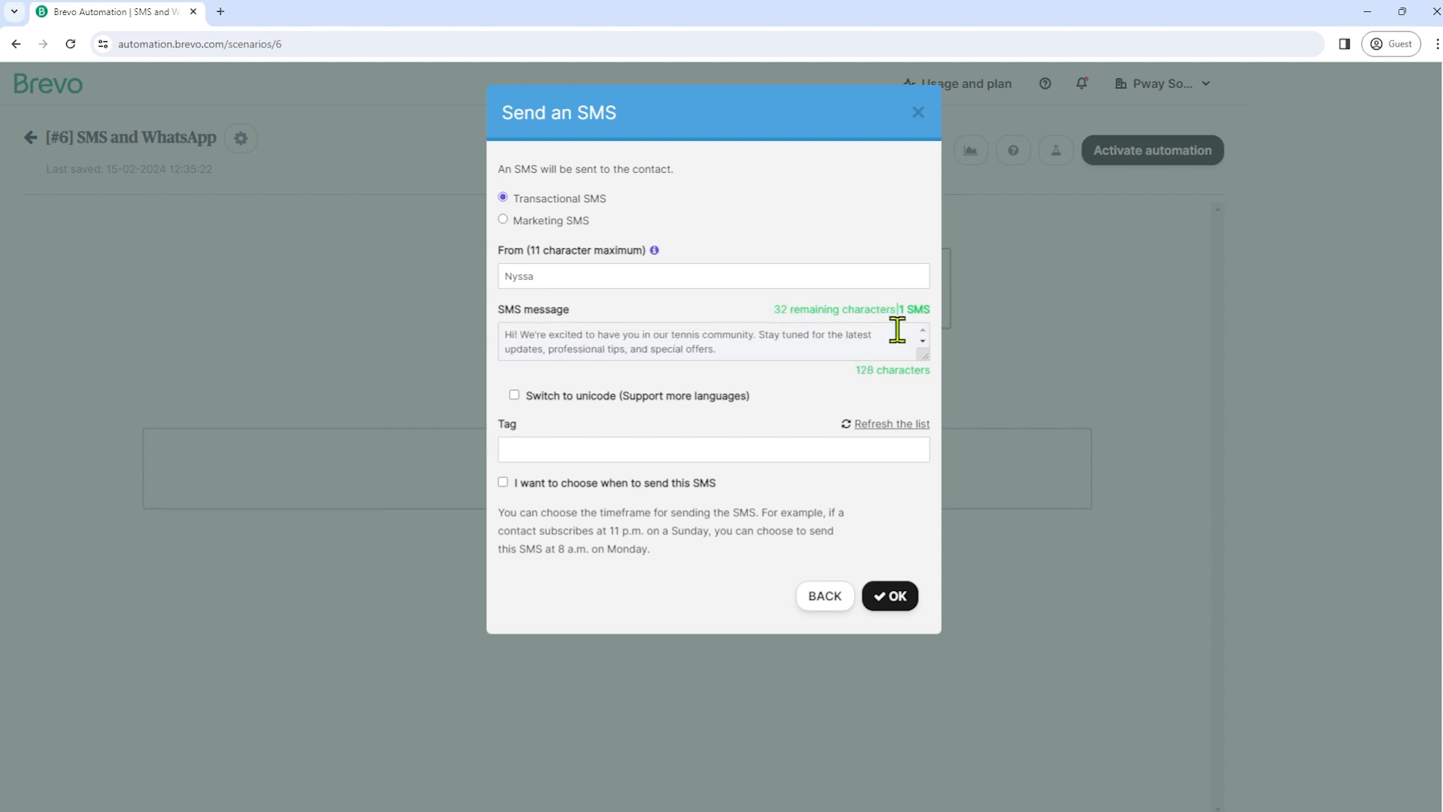
{"action": "left_click", "coordinate": [539, 335]}
{"action": "left_click", "coordinate": [640, 335]}
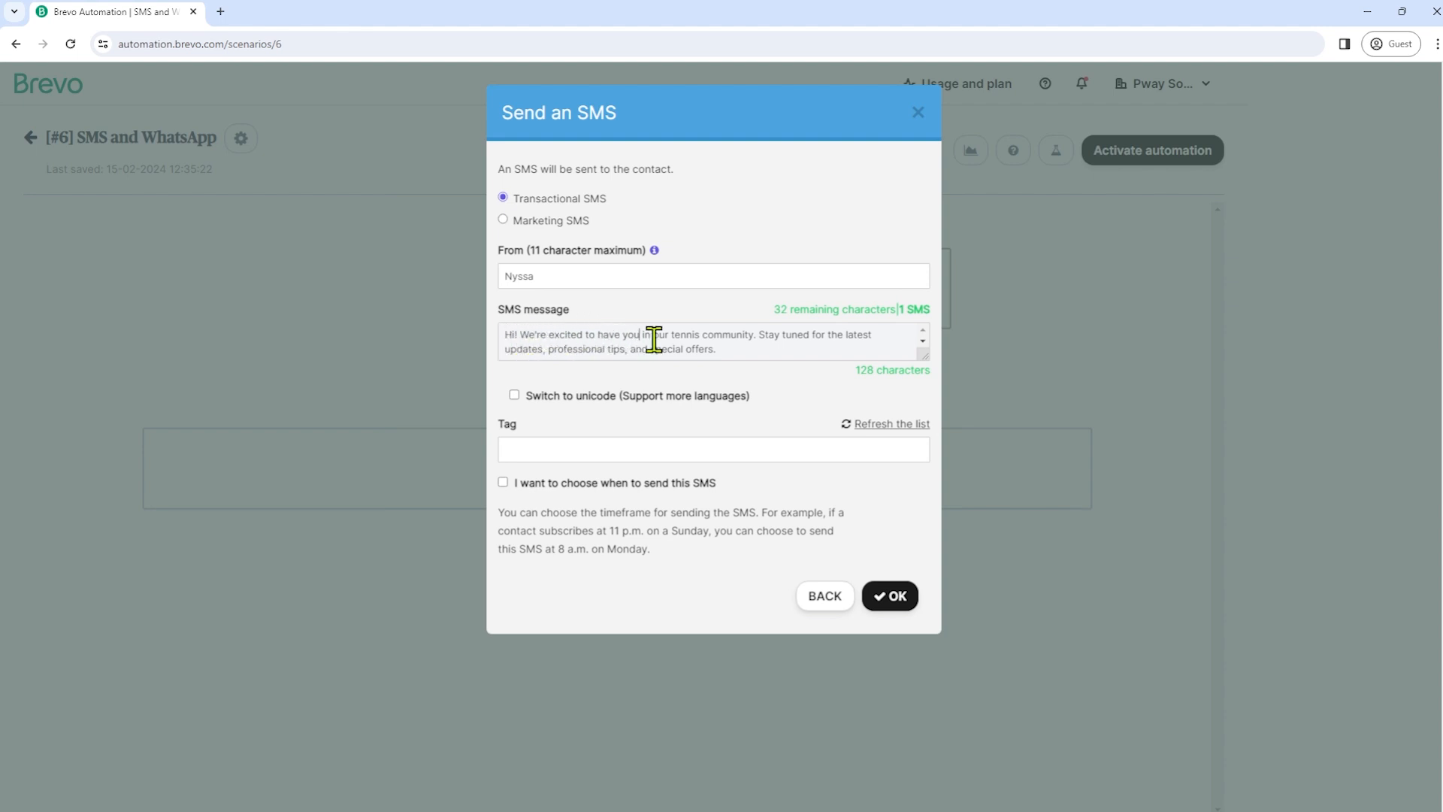
{"action": "left_click", "coordinate": [761, 348]}
{"action": "left_click_drag", "start_coordinate": [593, 348], "coordinate": [728, 348]}
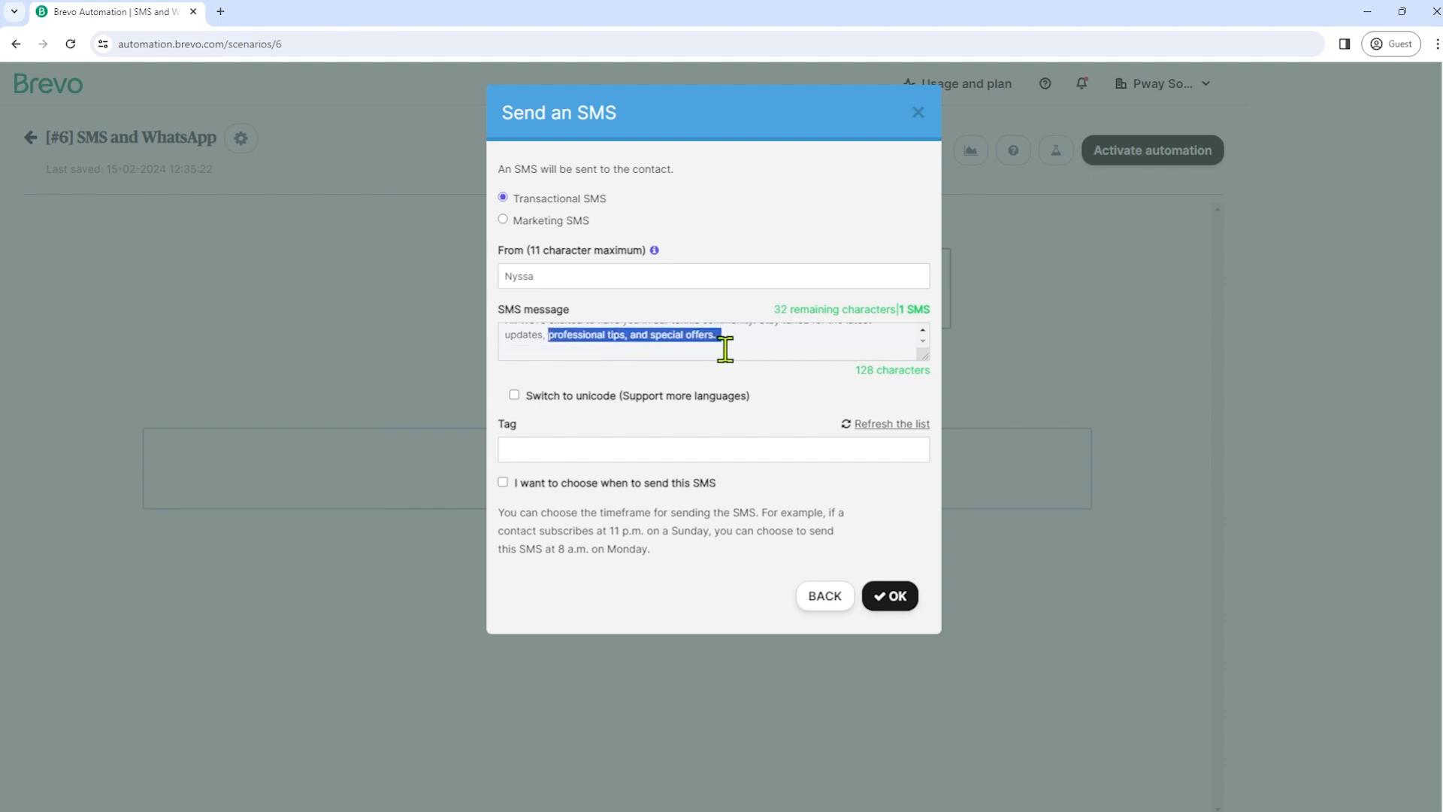
{"action": "left_click", "coordinate": [733, 353]}
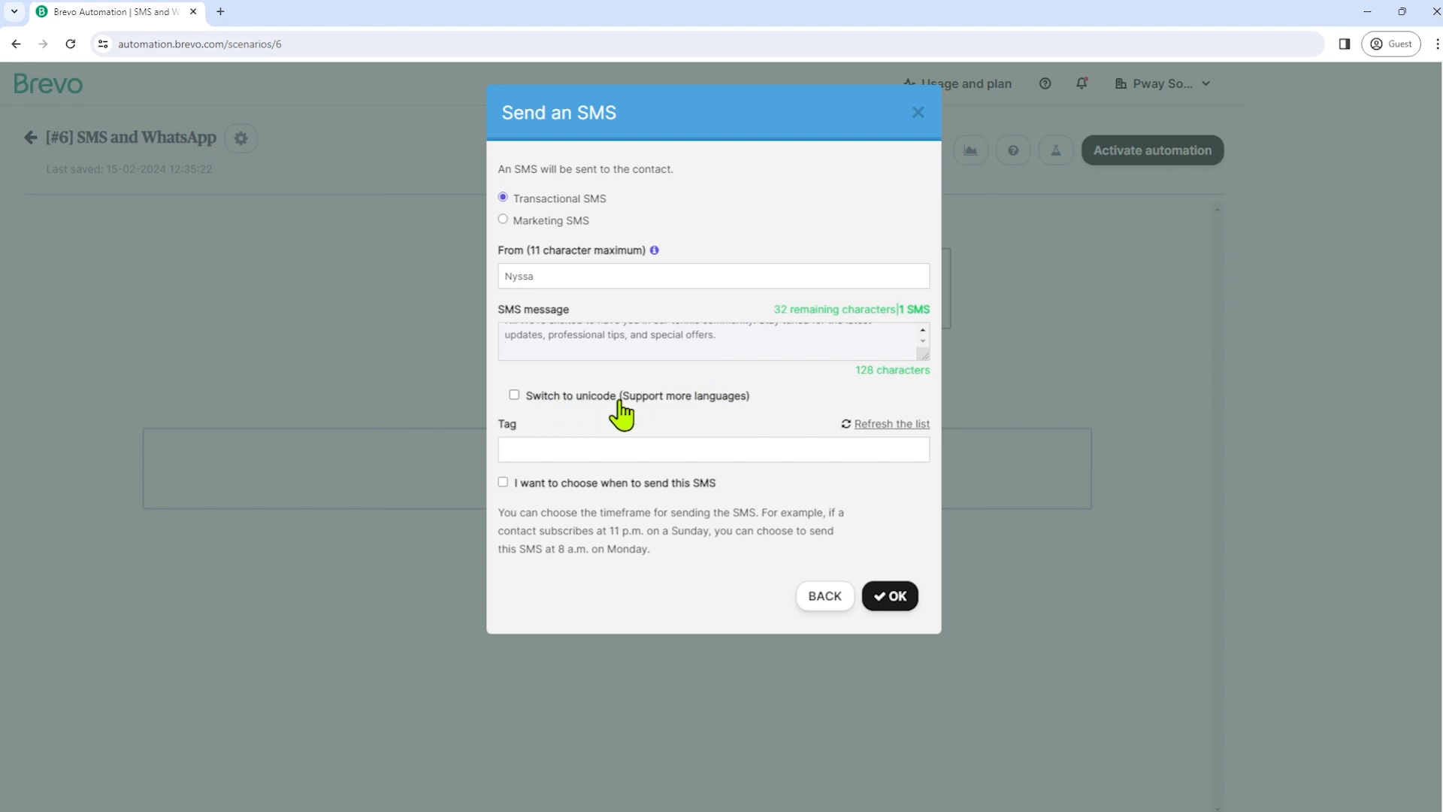
{"action": "left_click", "coordinate": [635, 452]}
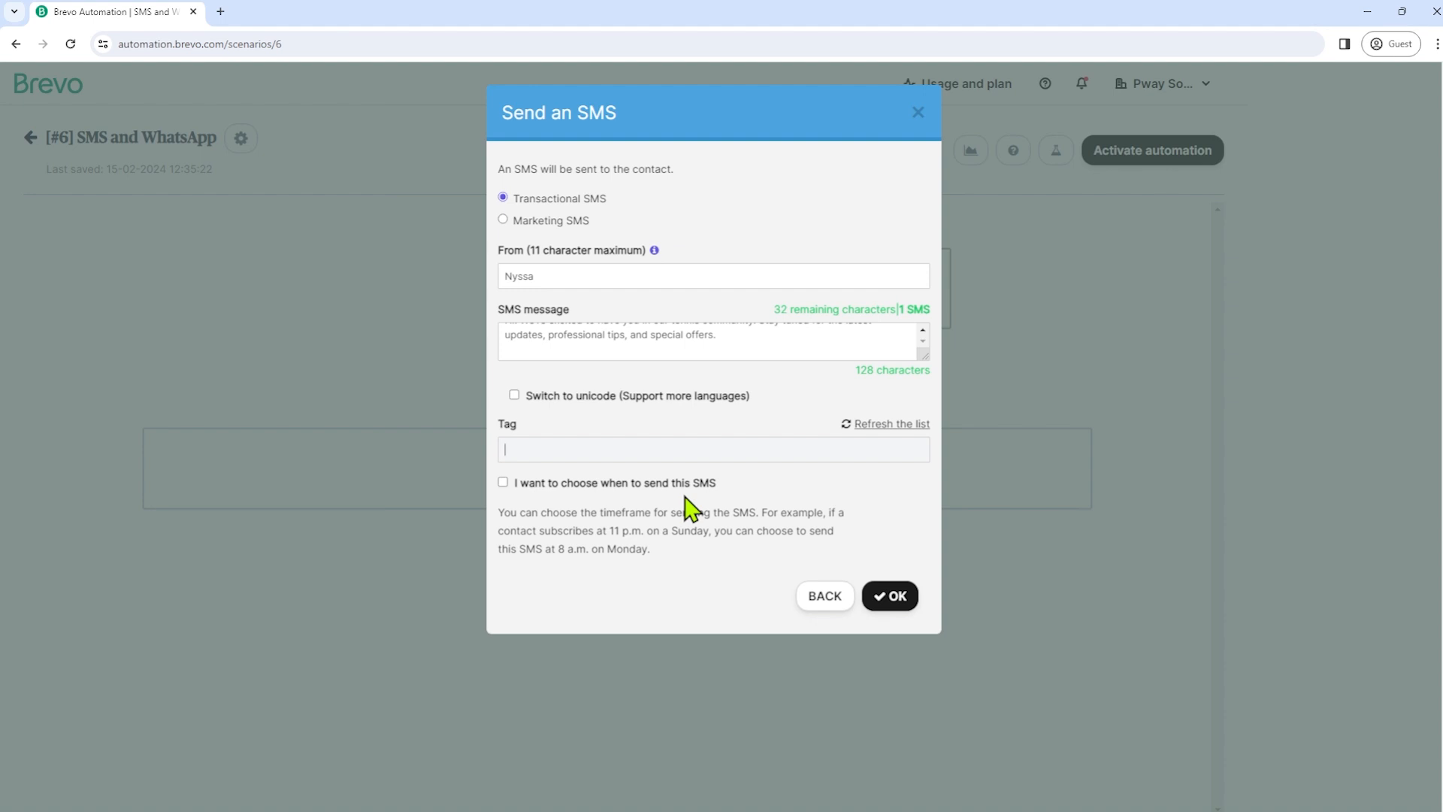
{"action": "left_click", "coordinate": [899, 609]}
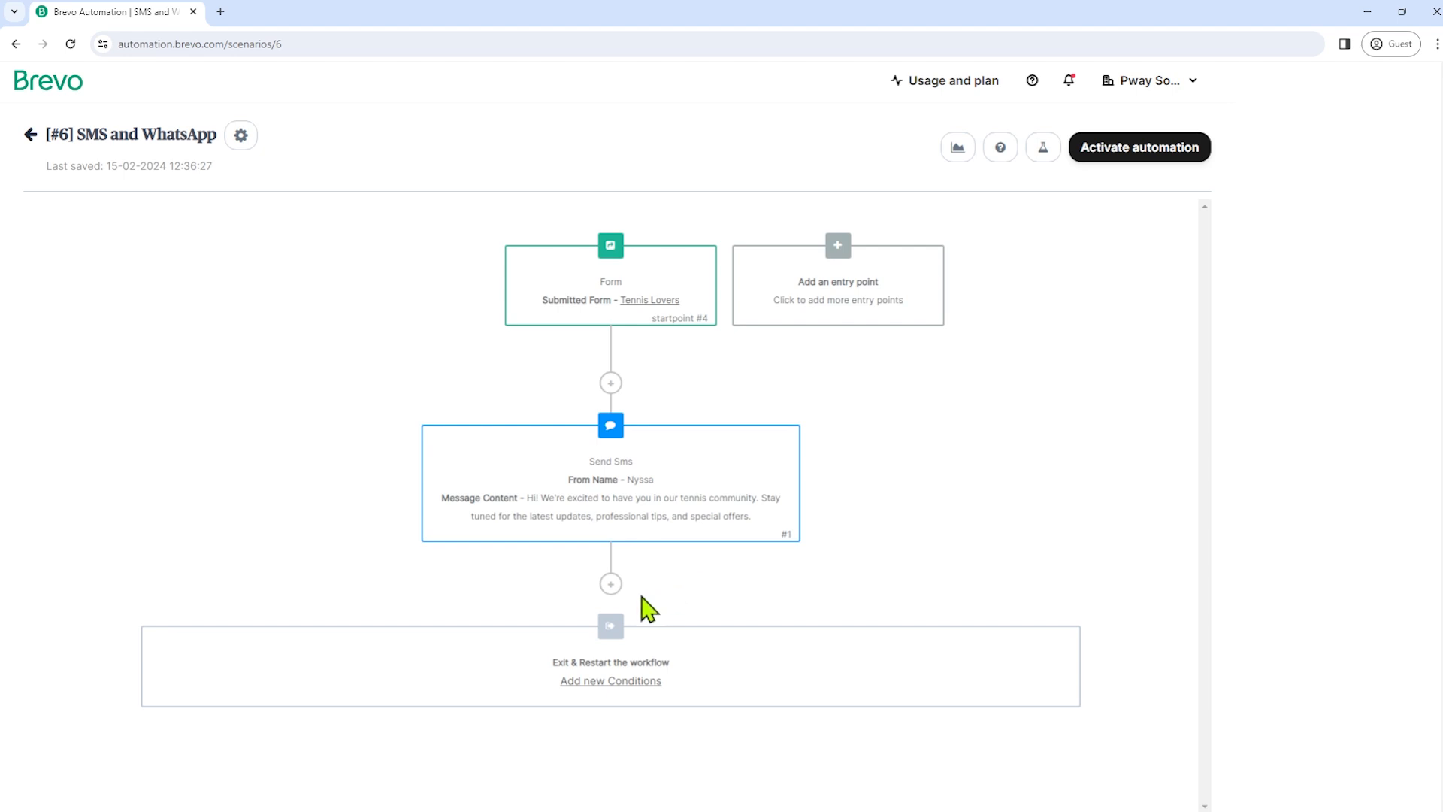
- Add a Wait step of 3 days after the welcome SMS
{"action": "left_click", "coordinate": [615, 585]}
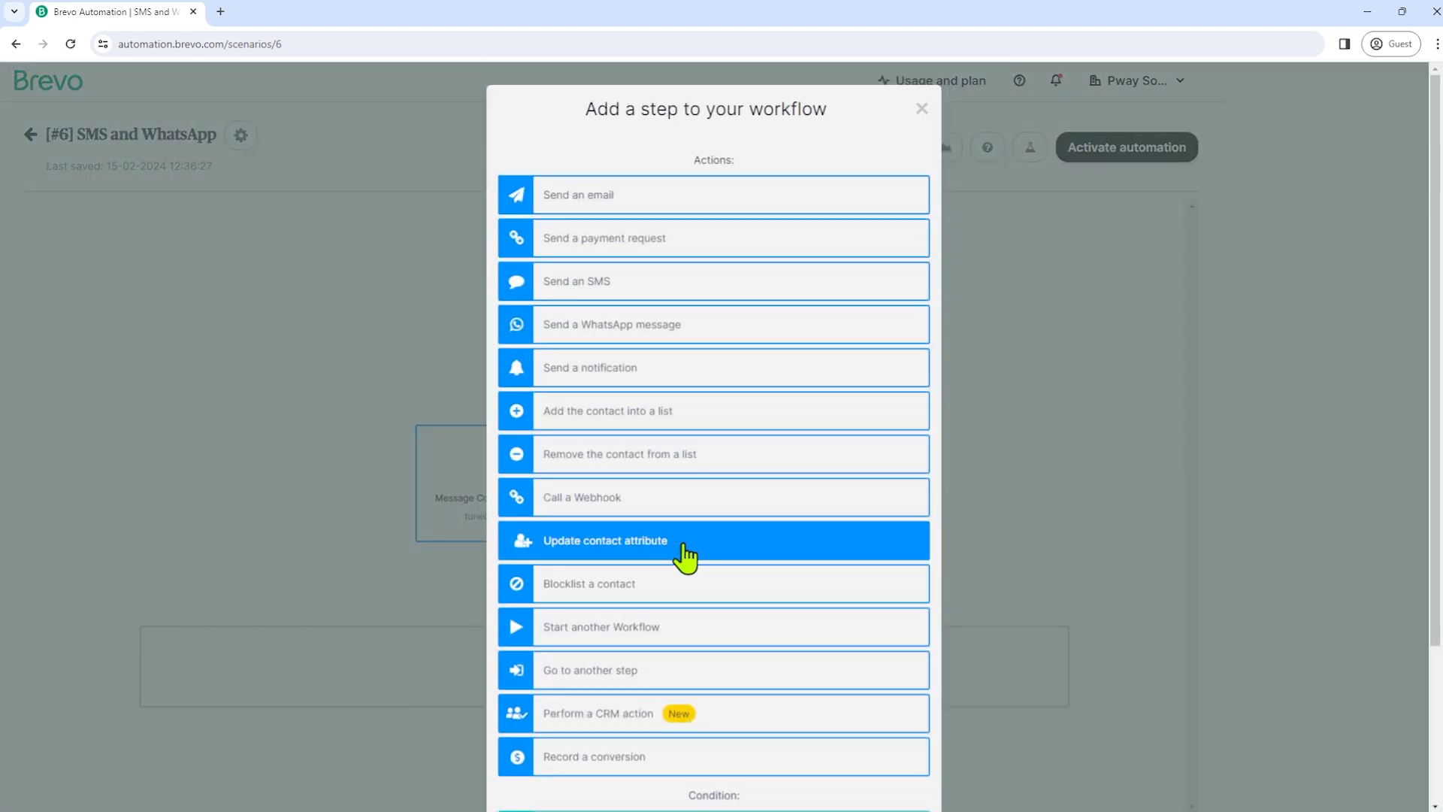
{"action": "scroll", "coordinate": [817, 418], "scroll_direction": "down", "scroll_amount": 2}
{"action": "scroll", "coordinate": [817, 418], "scroll_direction": "up", "scroll_amount": 3}
{"action": "scroll", "coordinate": [706, 467], "scroll_direction": "down", "scroll_amount": 3}
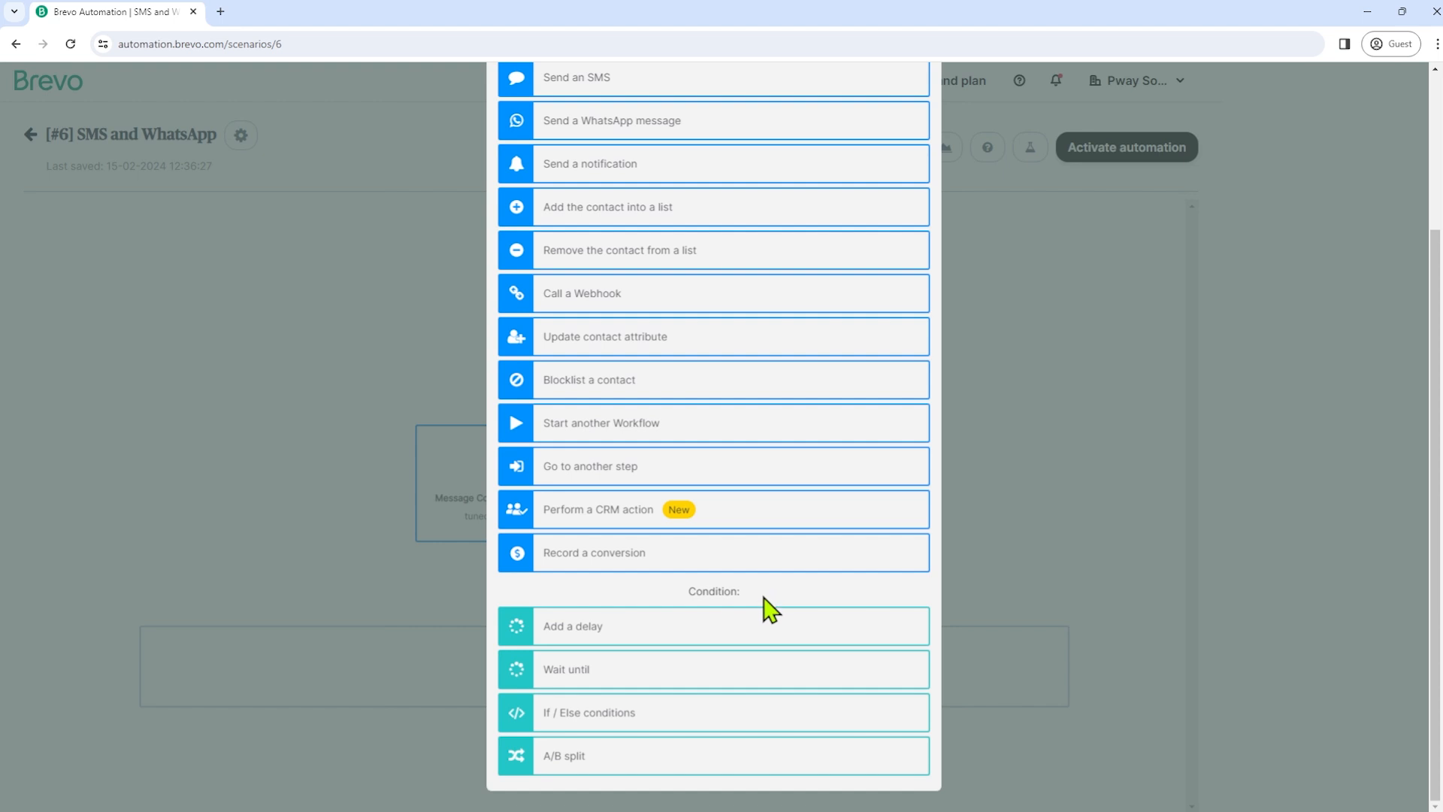
{"action": "left_click", "coordinate": [532, 647]}
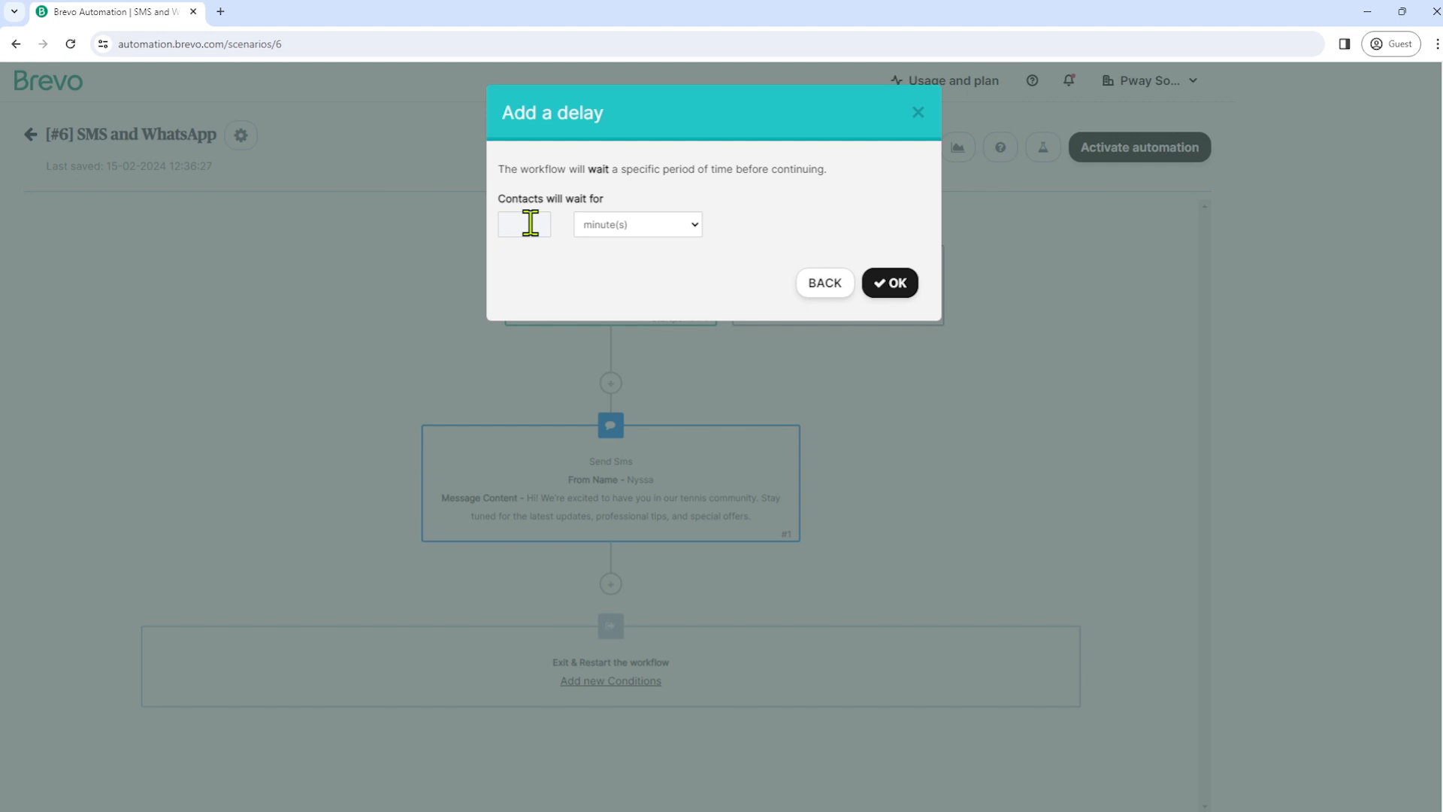
{"action": "left_click", "coordinate": [661, 230]}
{"action": "left_click", "coordinate": [632, 275]}
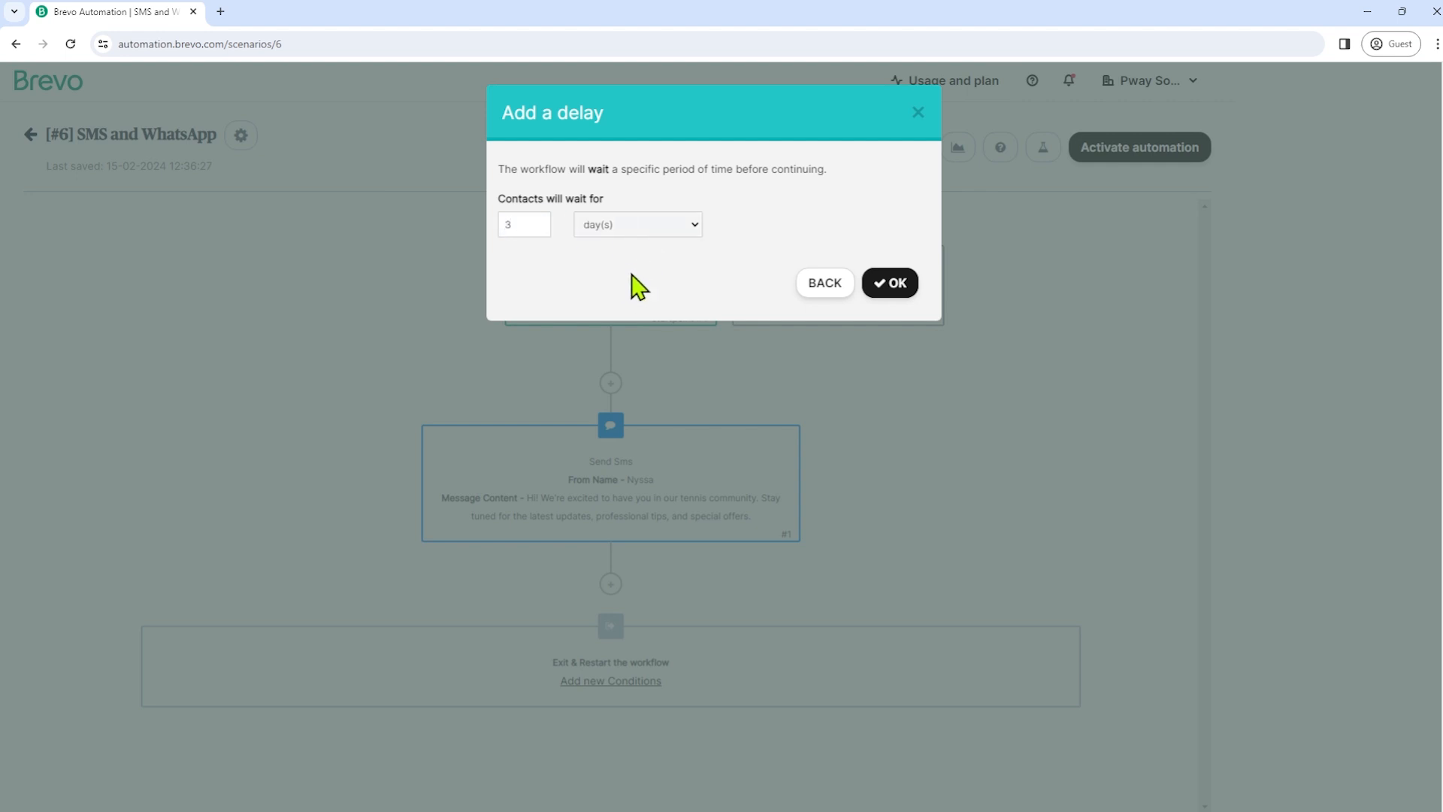
{"action": "left_click", "coordinate": [897, 292]}
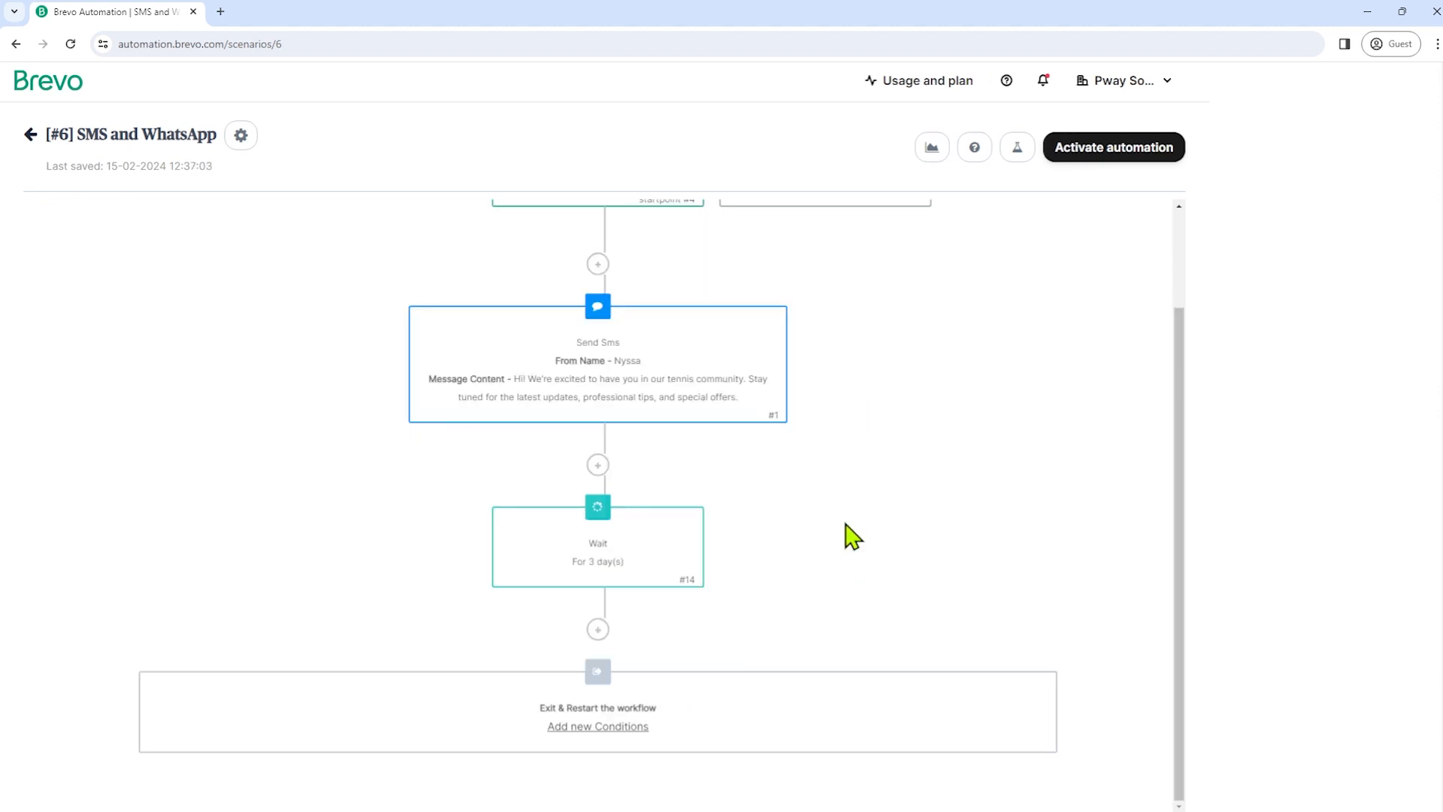
- Add a marketing SMS after the wait, pasting the club offerings and tournaments message
{"action": "left_click", "coordinate": [605, 635]}
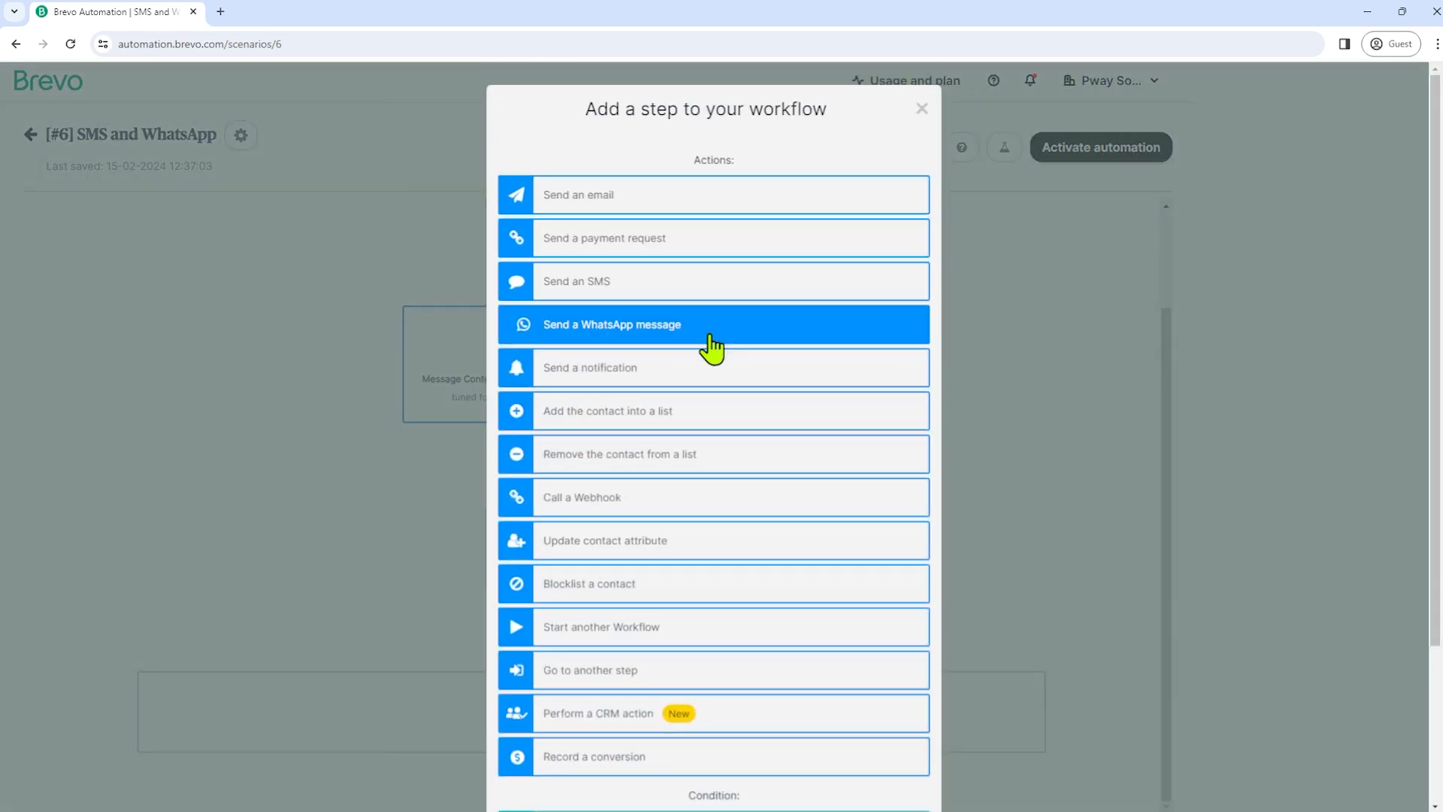
{"action": "left_click", "coordinate": [590, 289]}
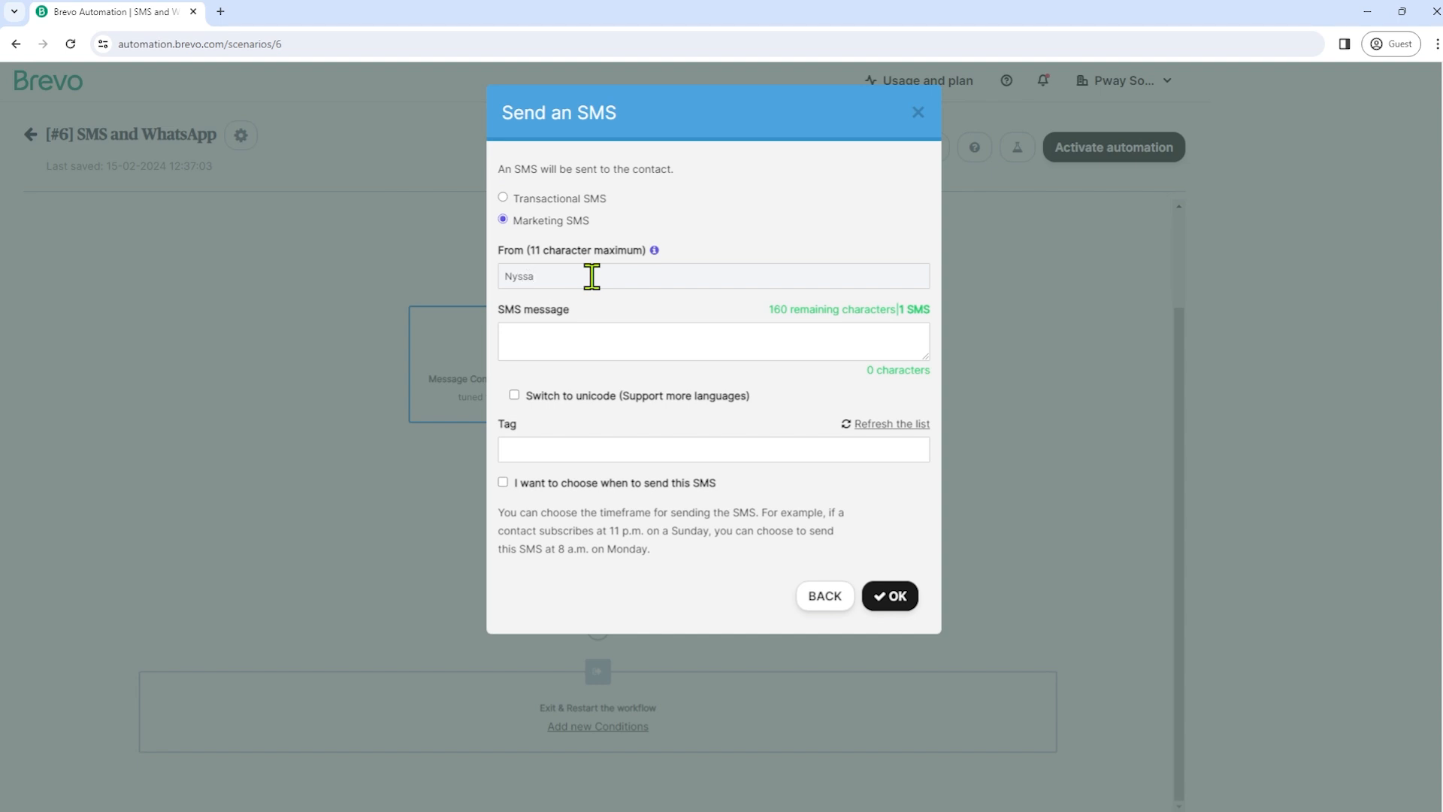
{"action": "left_click", "coordinate": [589, 342]}
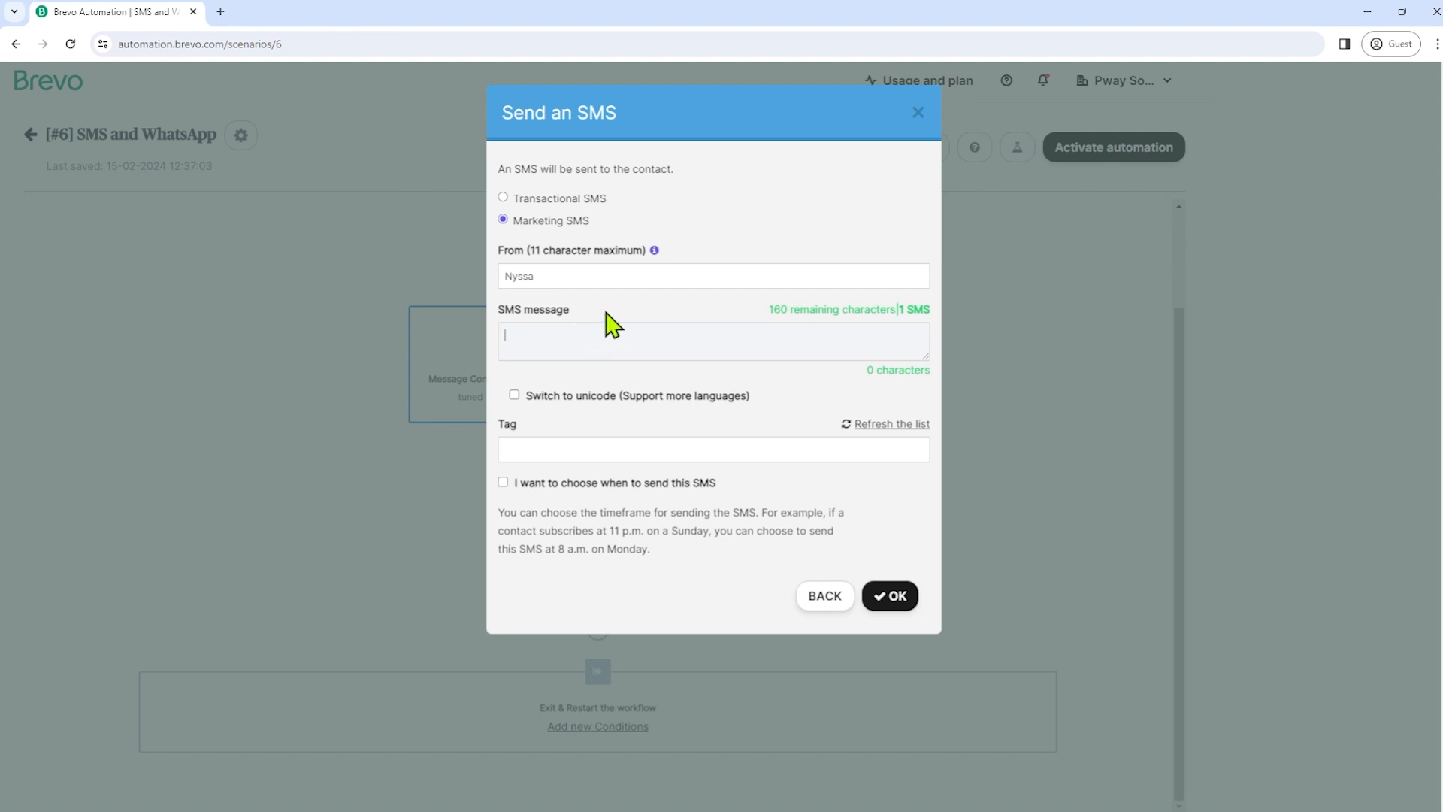
{"action": "key", "text": "ctrl+v"}
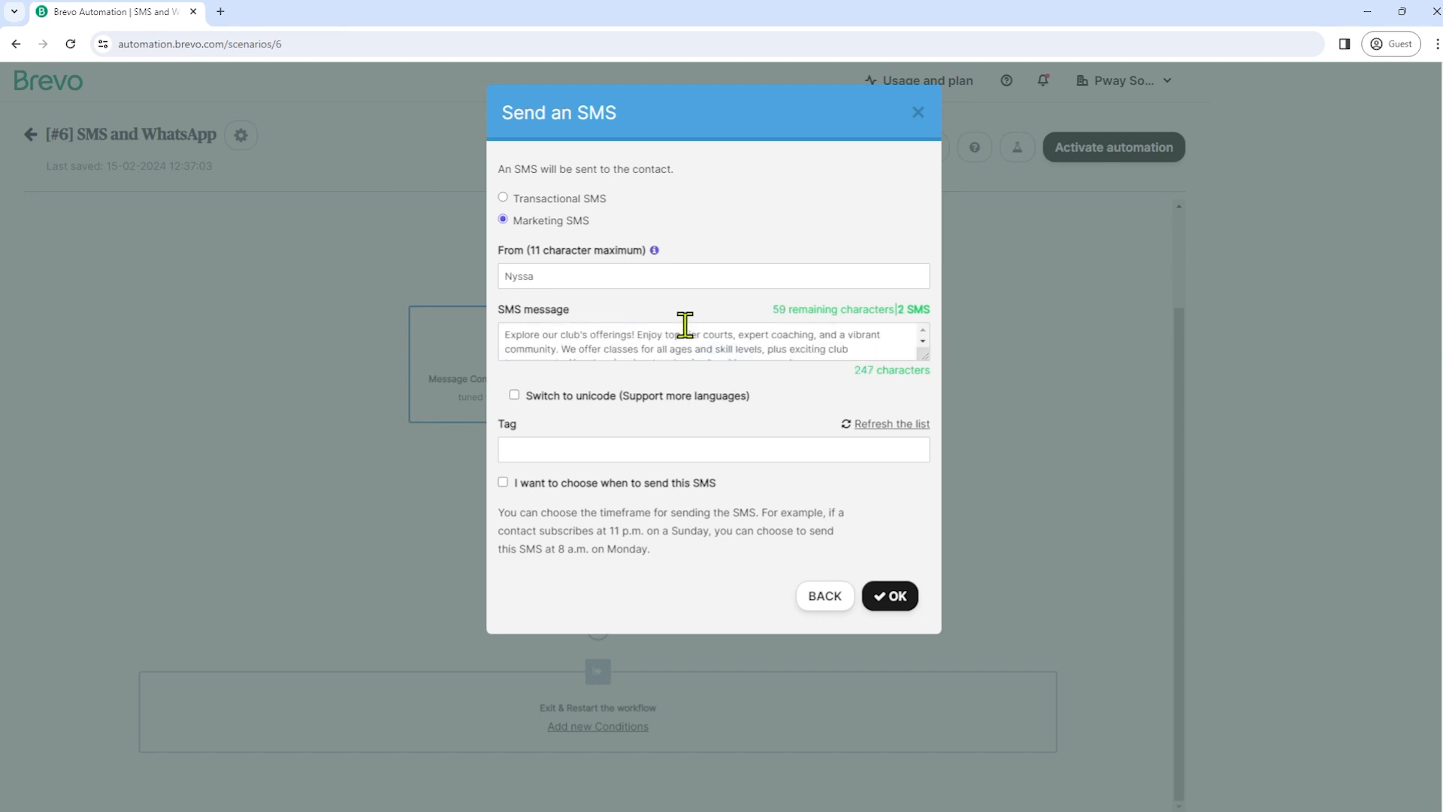
{"action": "double_click", "coordinate": [505, 336]}
{"action": "left_click_drag", "start_coordinate": [506, 338], "coordinate": [799, 346]}
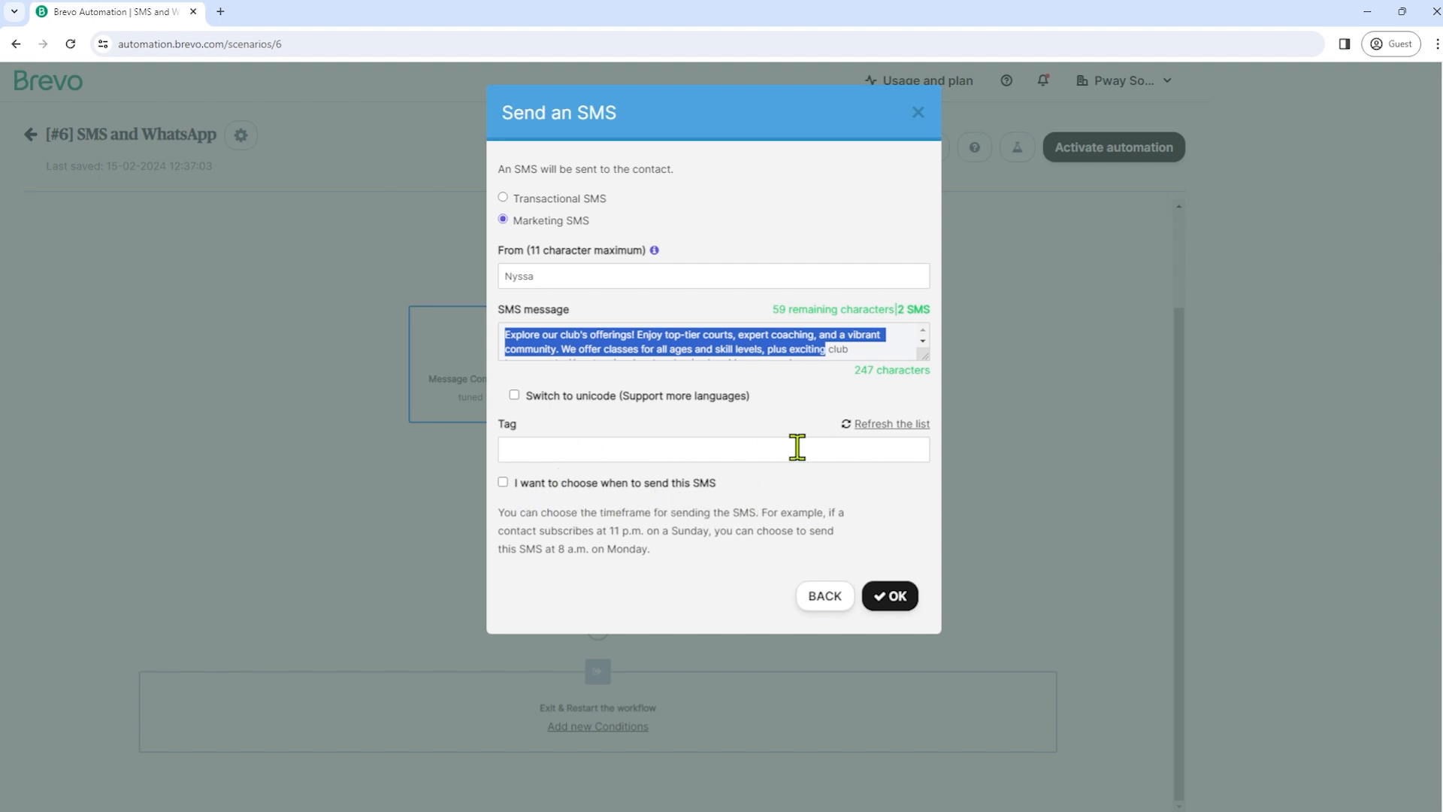
{"action": "left_click", "coordinate": [899, 601]}
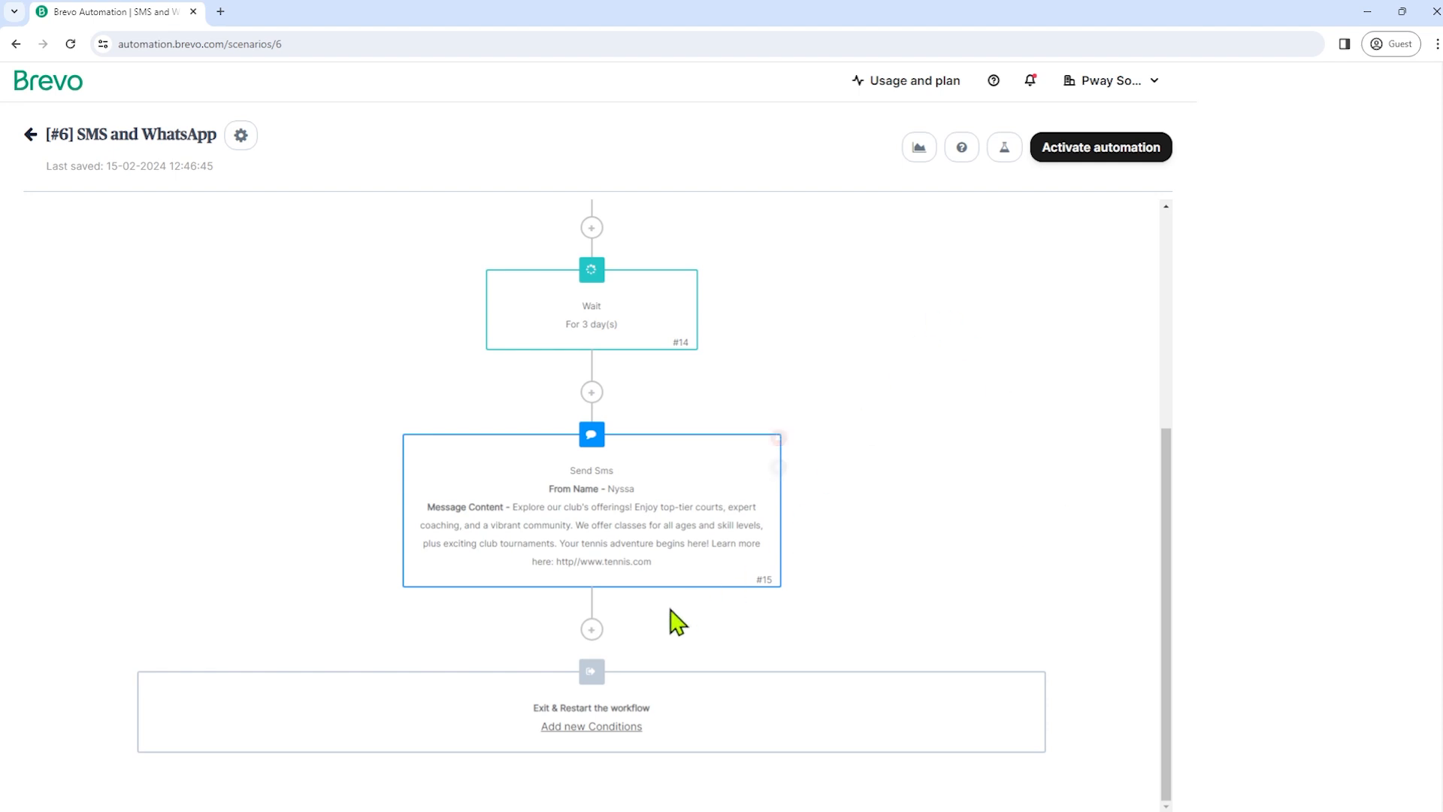
- Dismiss the WhatsApp message step without adding it, and activate the automation
{"action": "left_click", "coordinate": [593, 631]}
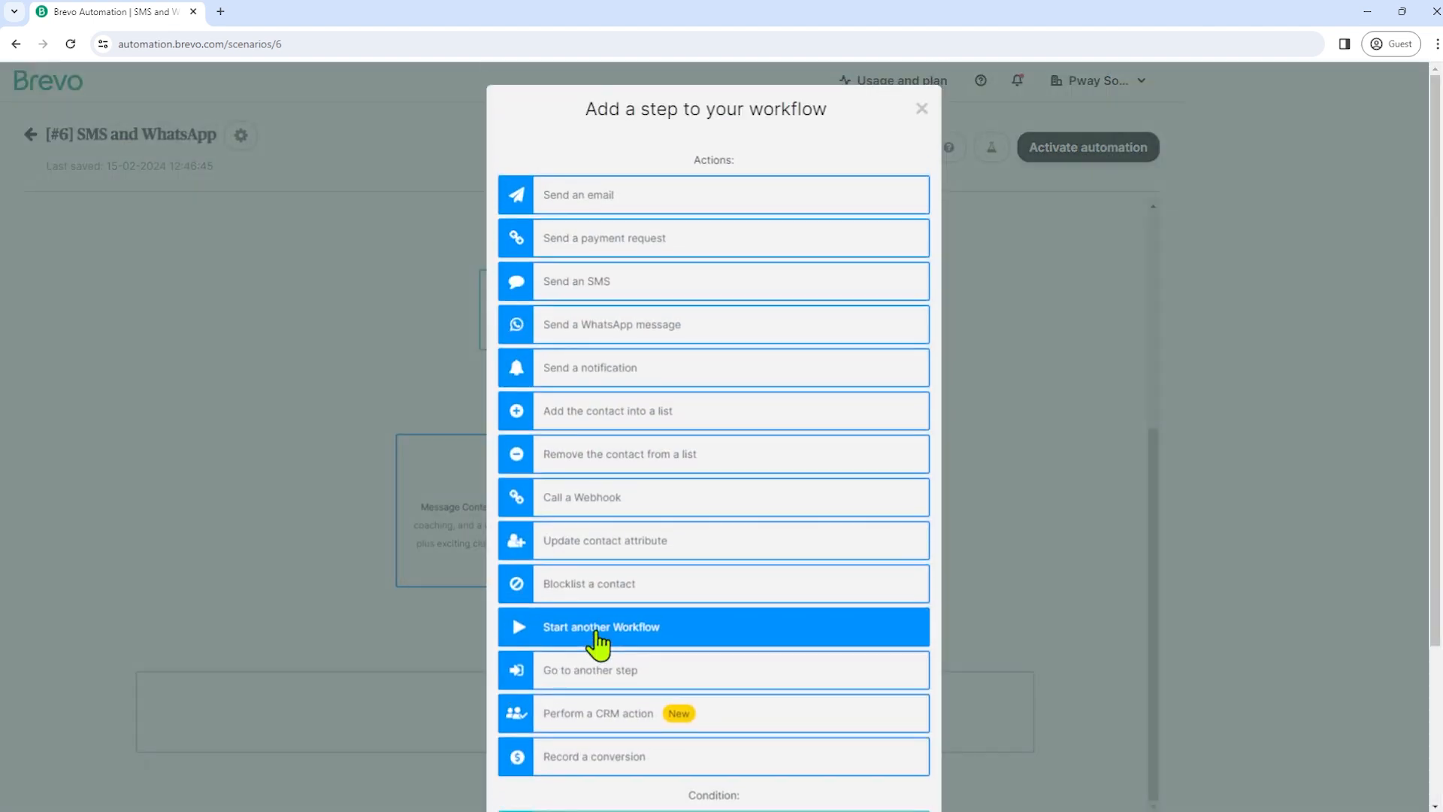
{"action": "left_click", "coordinate": [586, 337]}
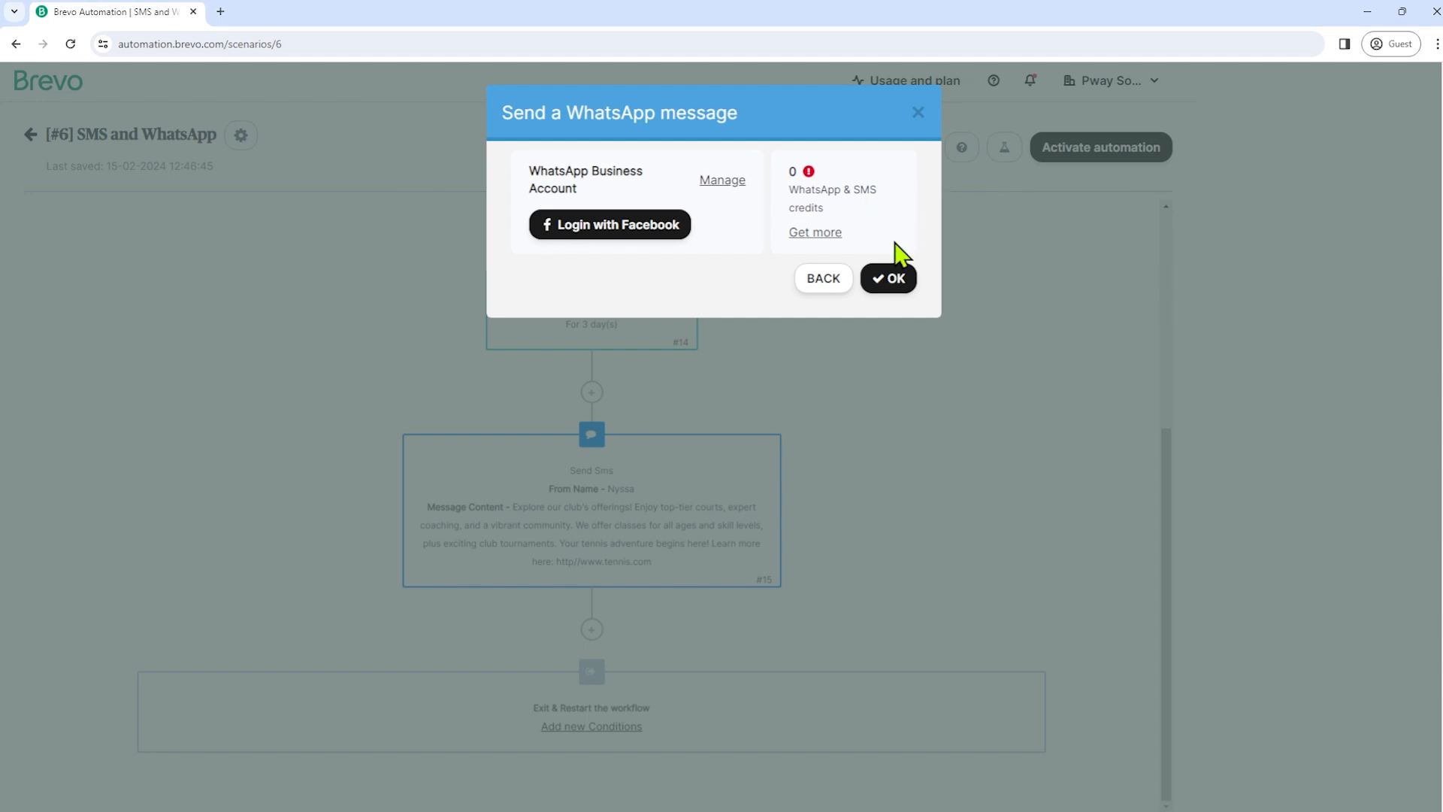
{"action": "left_click", "coordinate": [826, 280]}
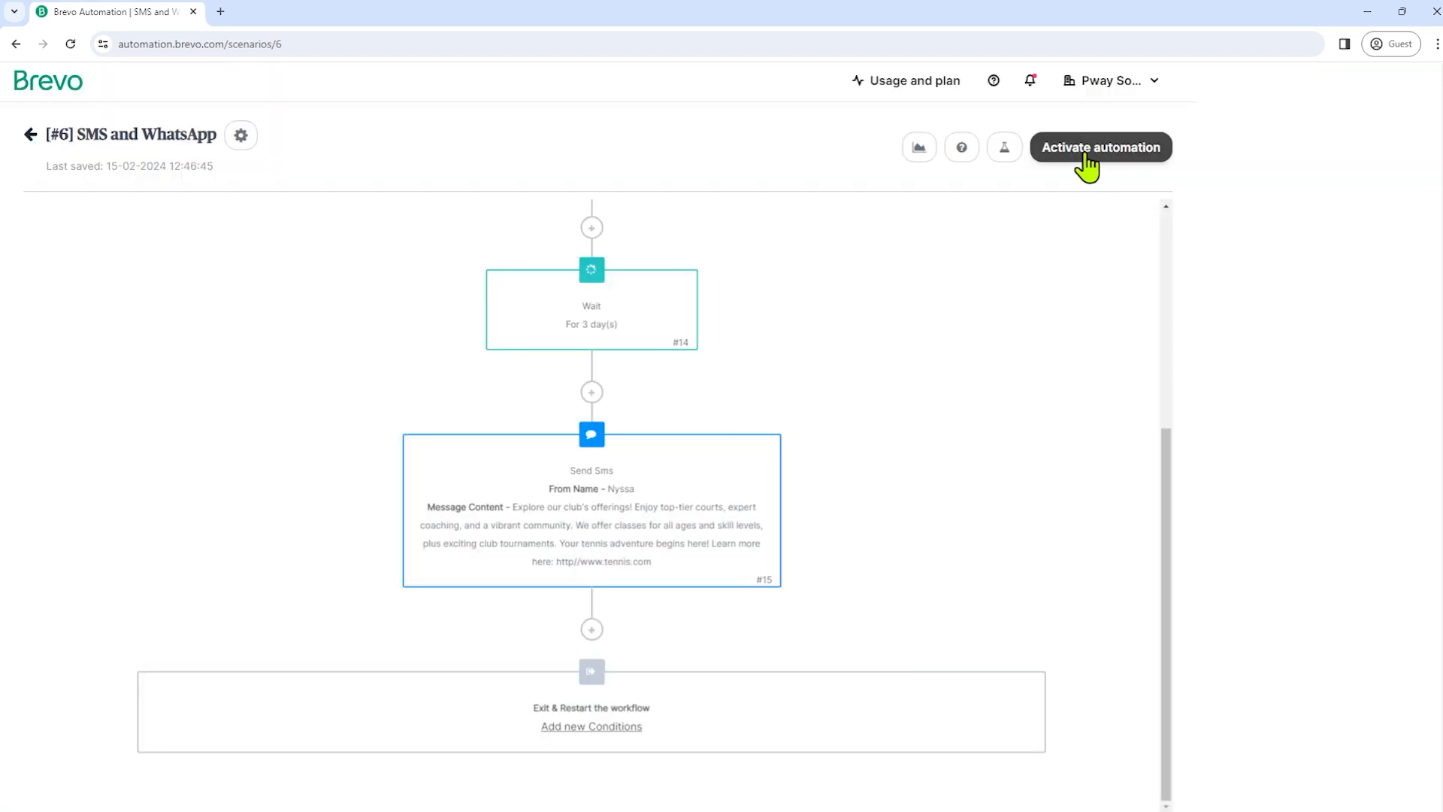
{"action": "double_click", "coordinate": [1085, 159]}
{"action": "left_click", "coordinate": [1083, 284]}
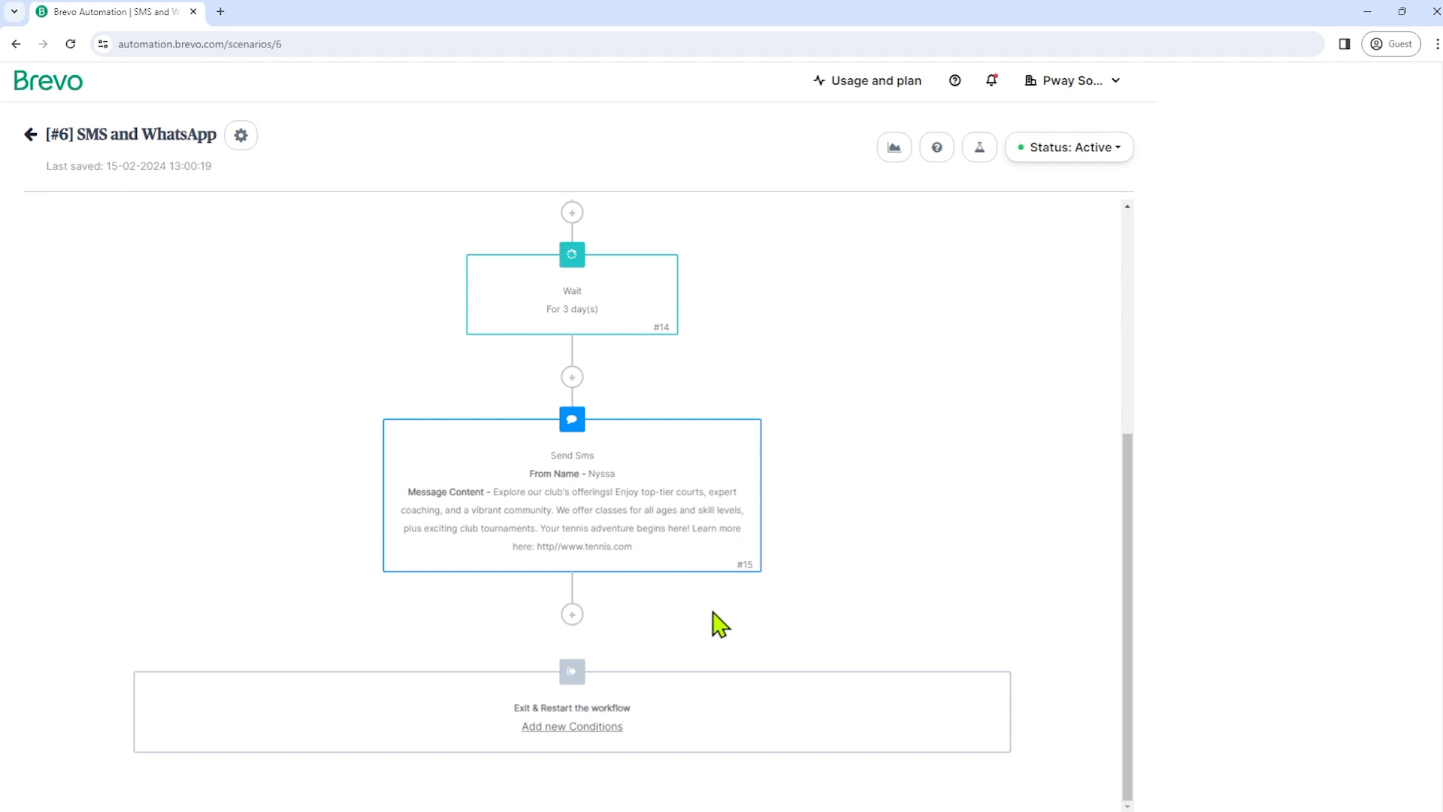
- Add an If/Else conditions step below the marketing SMS and show the Website Activity conditions
{"action": "left_click", "coordinate": [572, 615]}
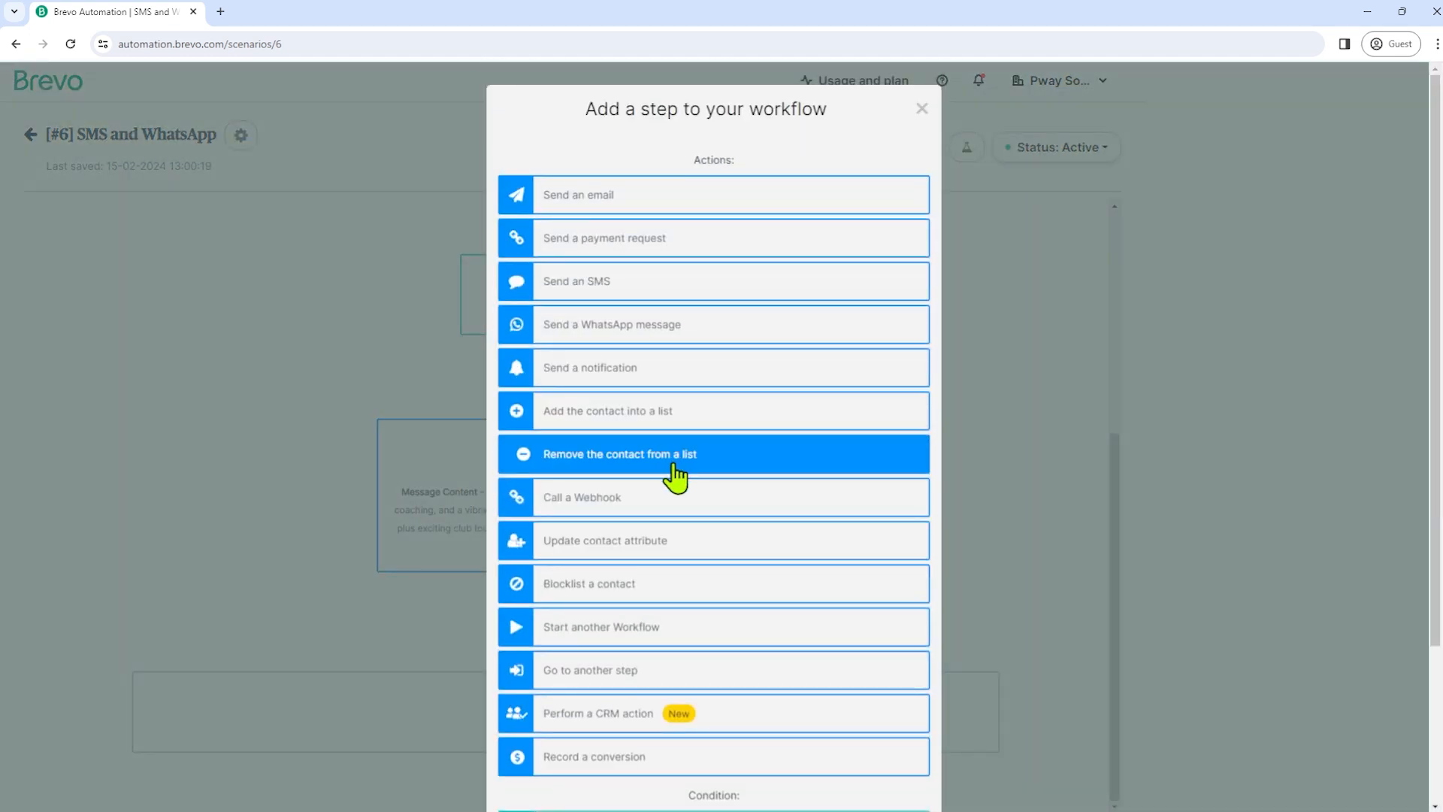
{"action": "scroll", "coordinate": [707, 511], "scroll_direction": "down", "scroll_amount": 3}
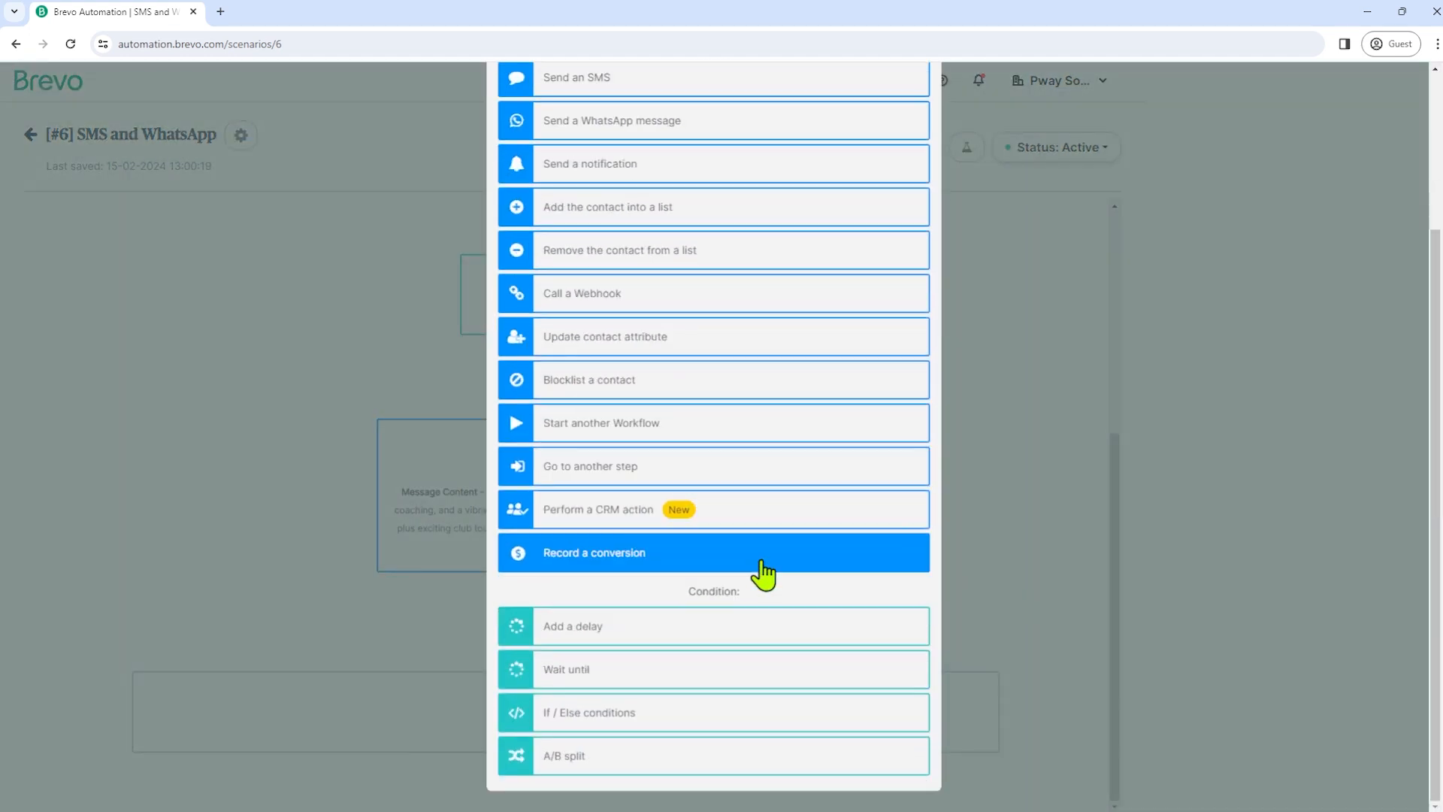
{"action": "left_click", "coordinate": [570, 714]}
{"action": "key", "text": "Escape"}
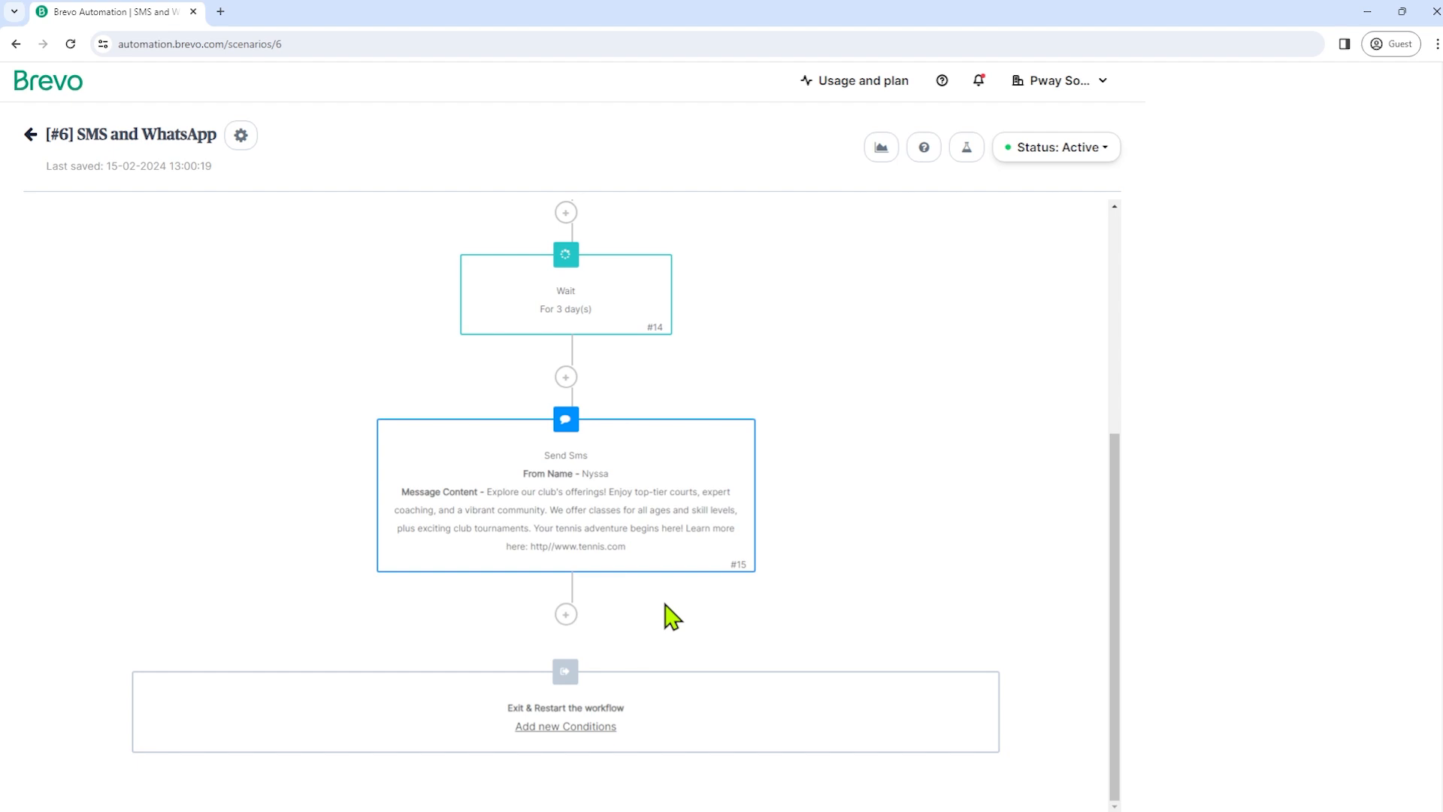
{"action": "left_click", "coordinate": [572, 614]}
{"action": "scroll", "coordinate": [660, 573], "scroll_direction": "down", "scroll_amount": 3}
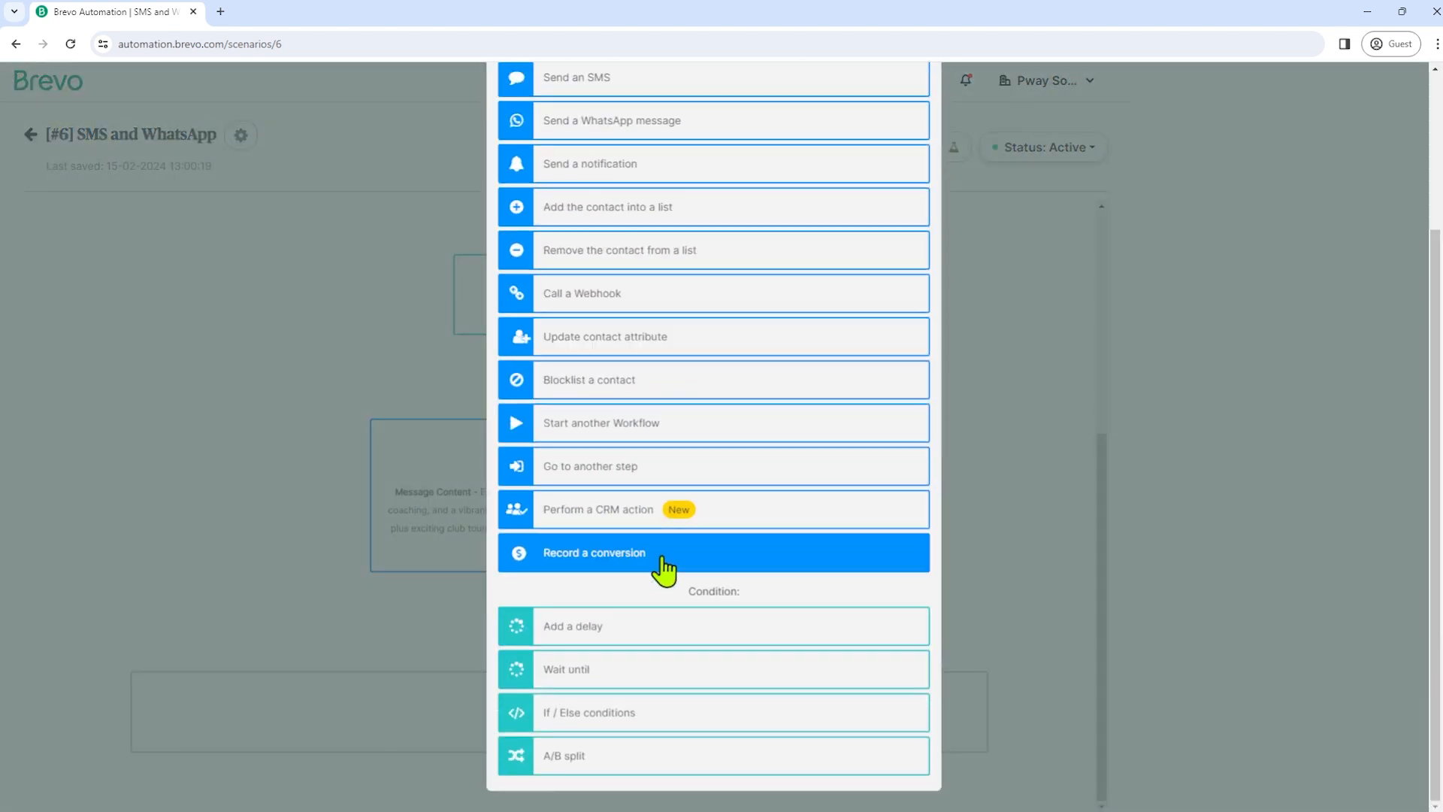
{"action": "left_click", "coordinate": [615, 712]}
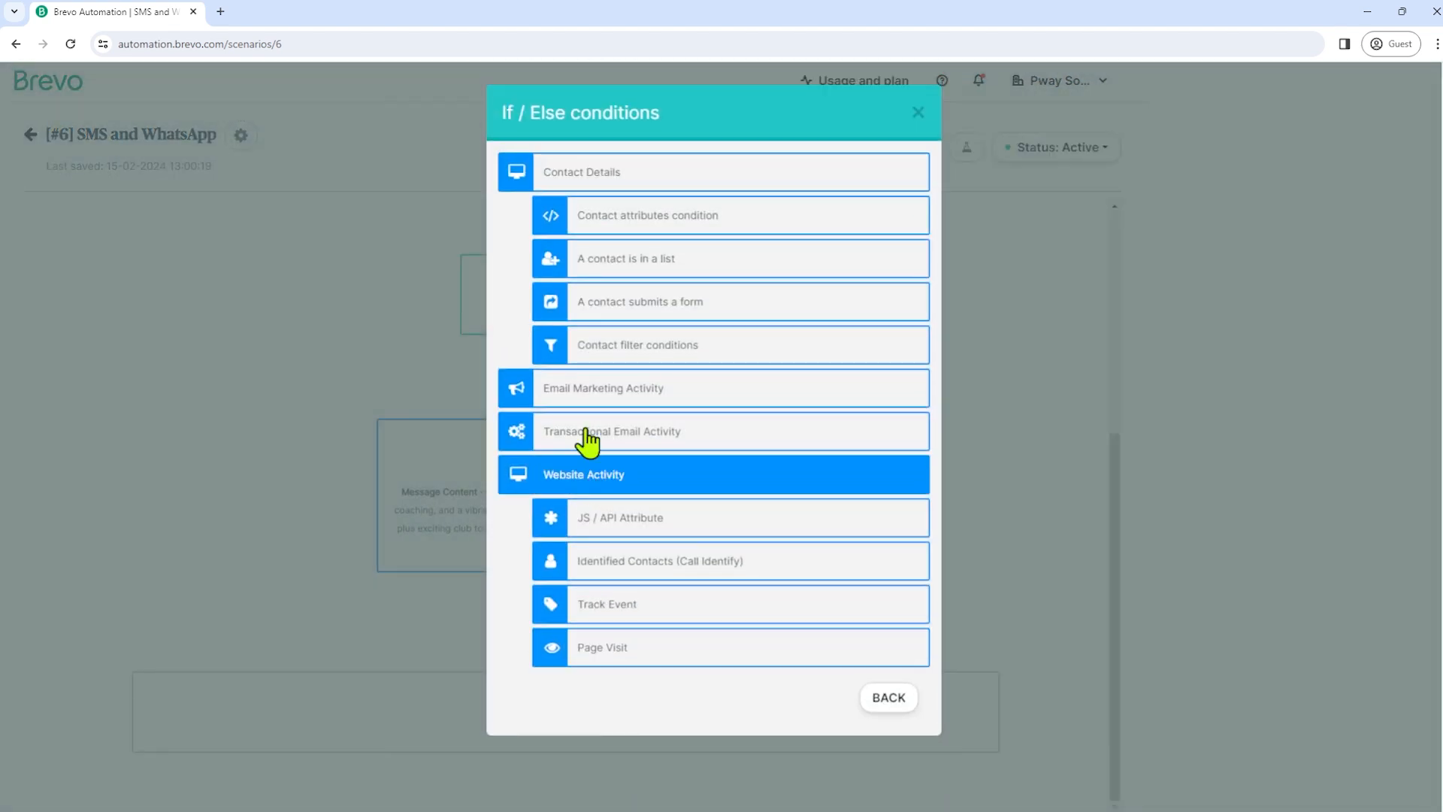
{"action": "left_click", "coordinate": [584, 484]}
{"action": "left_click", "coordinate": [584, 485]}
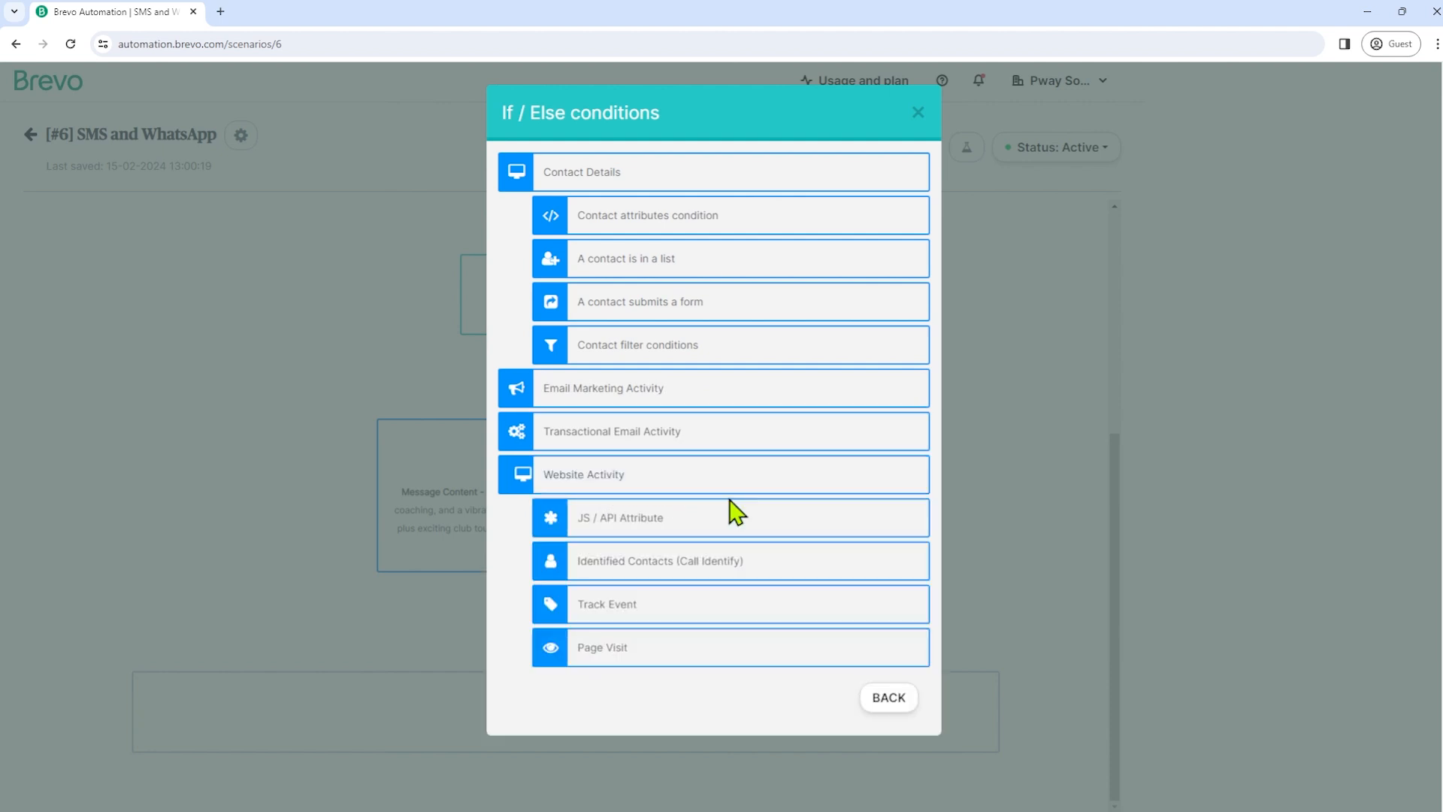
- Set the condition to Page Visit with the URL 'http'
{"action": "left_click", "coordinate": [625, 653]}
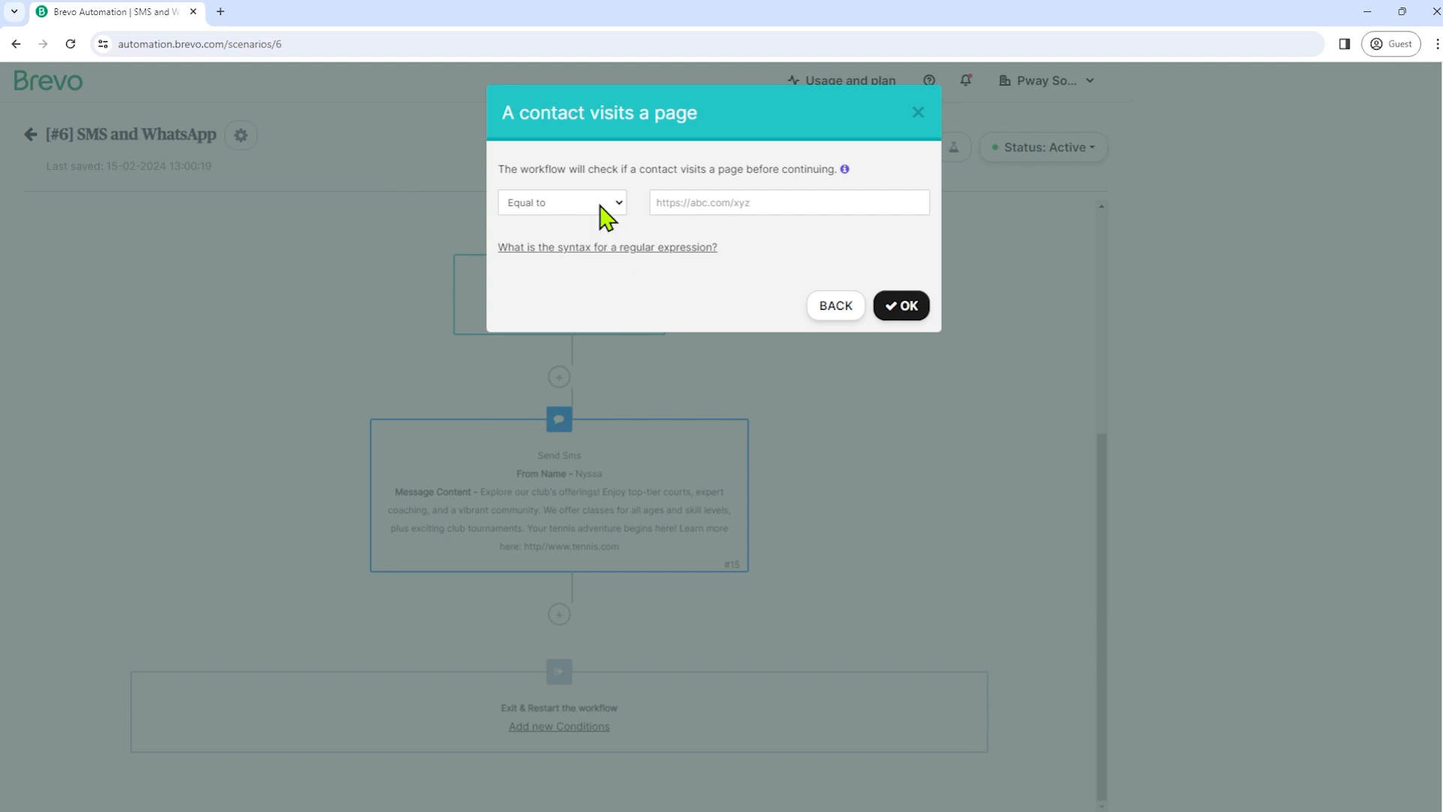
{"action": "left_click", "coordinate": [702, 202]}
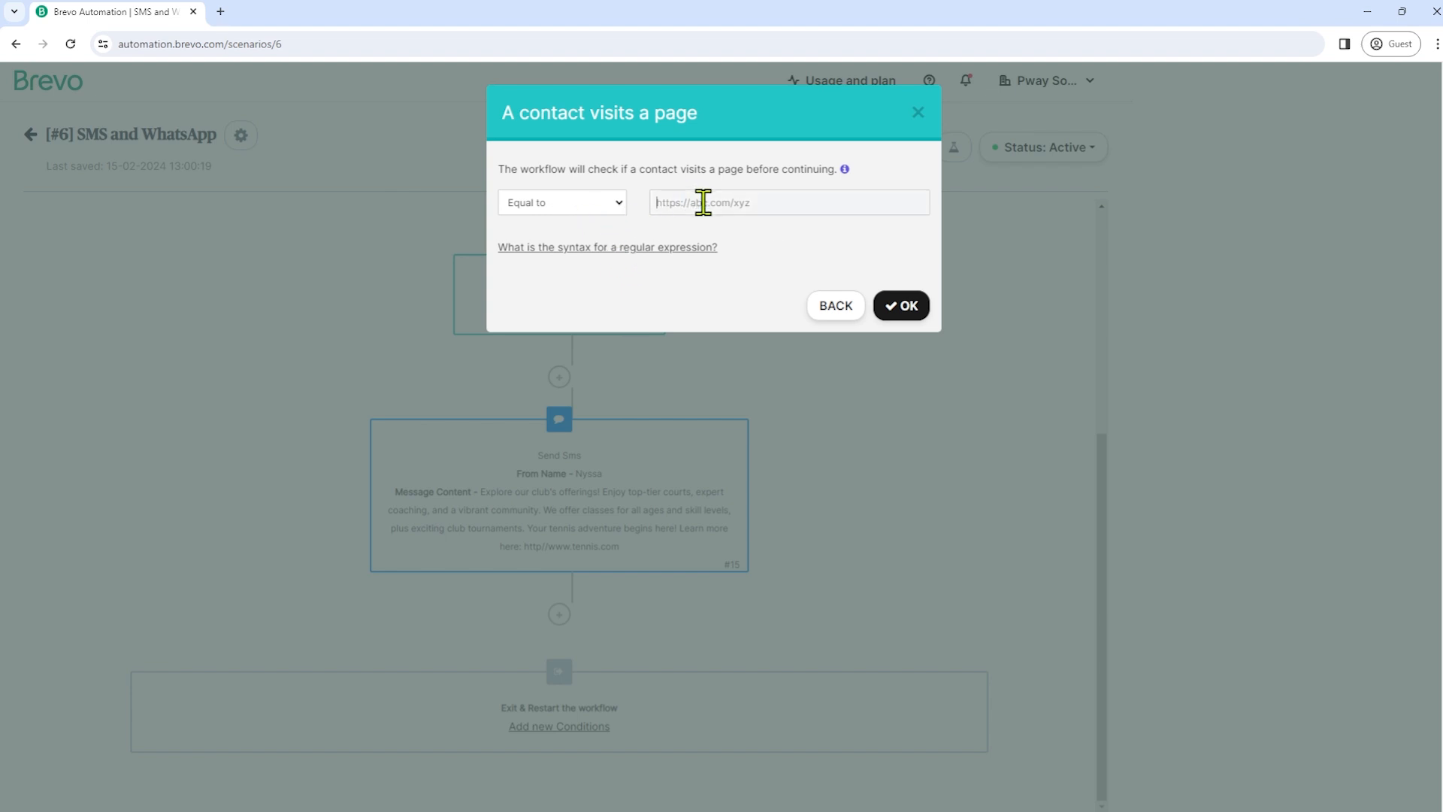
{"action": "type", "text": "hhtttp"}
{"action": "key", "text": "Return"}
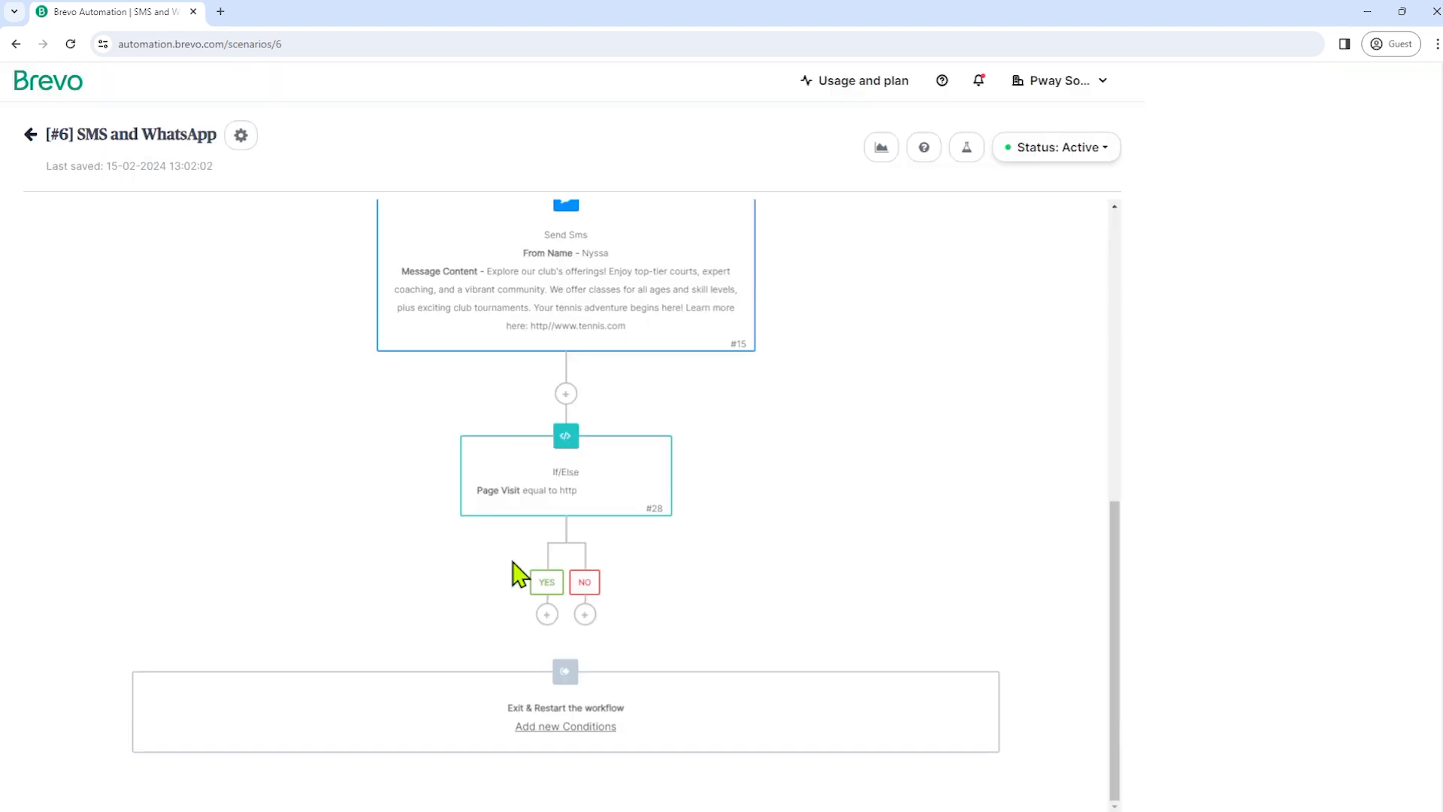
{"action": "left_click", "coordinate": [547, 615]}
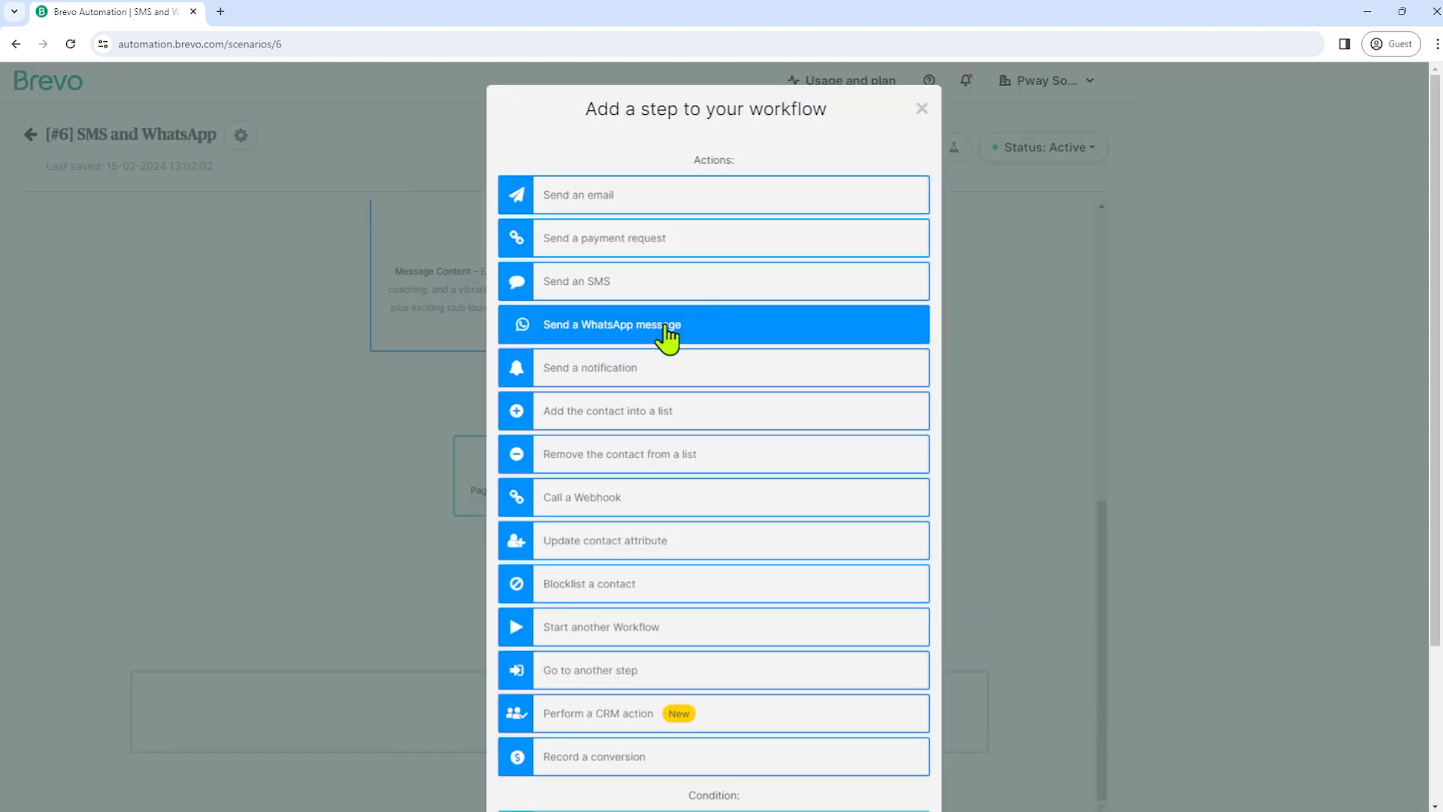
{"action": "left_click", "coordinate": [597, 342]}
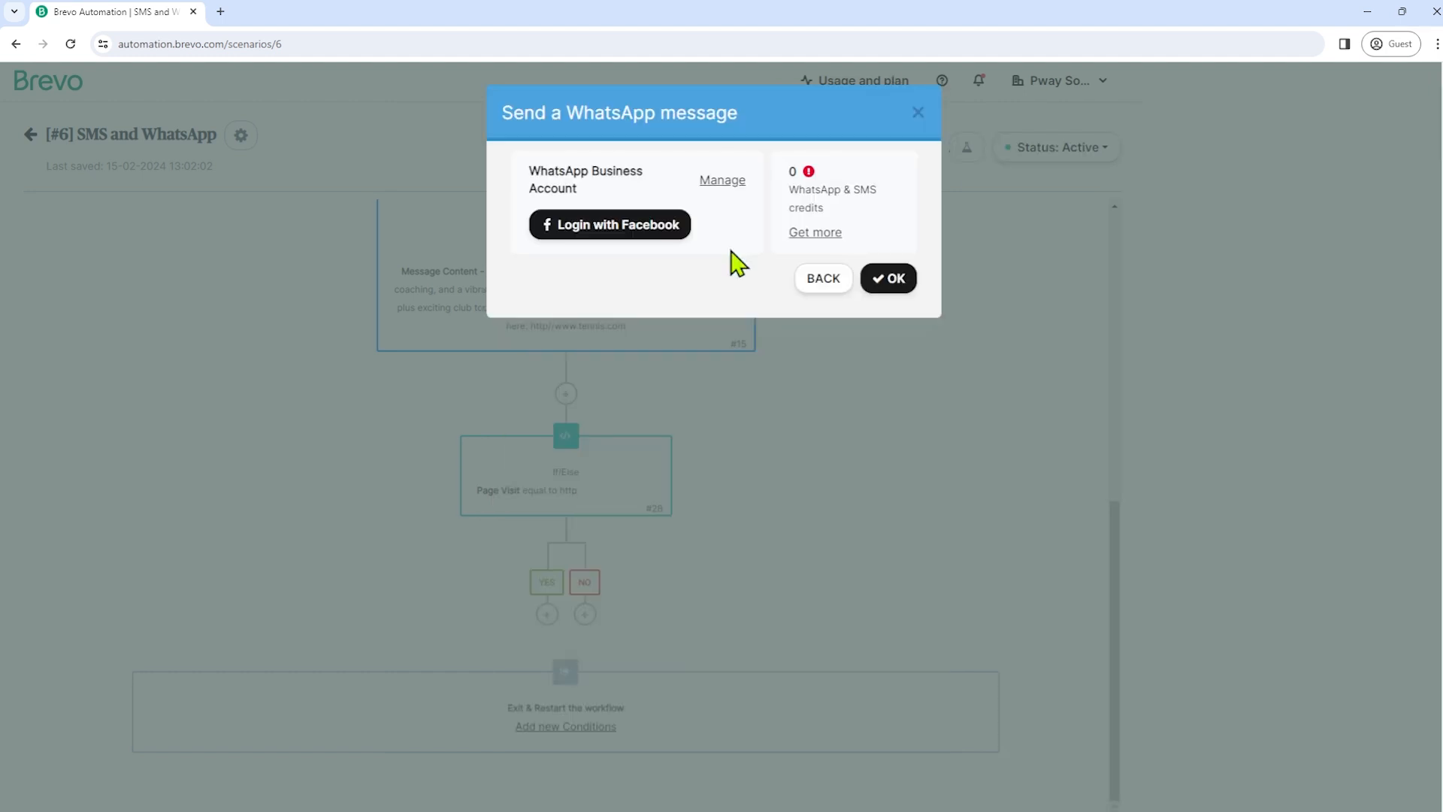
{"action": "left_click", "coordinate": [822, 280]}
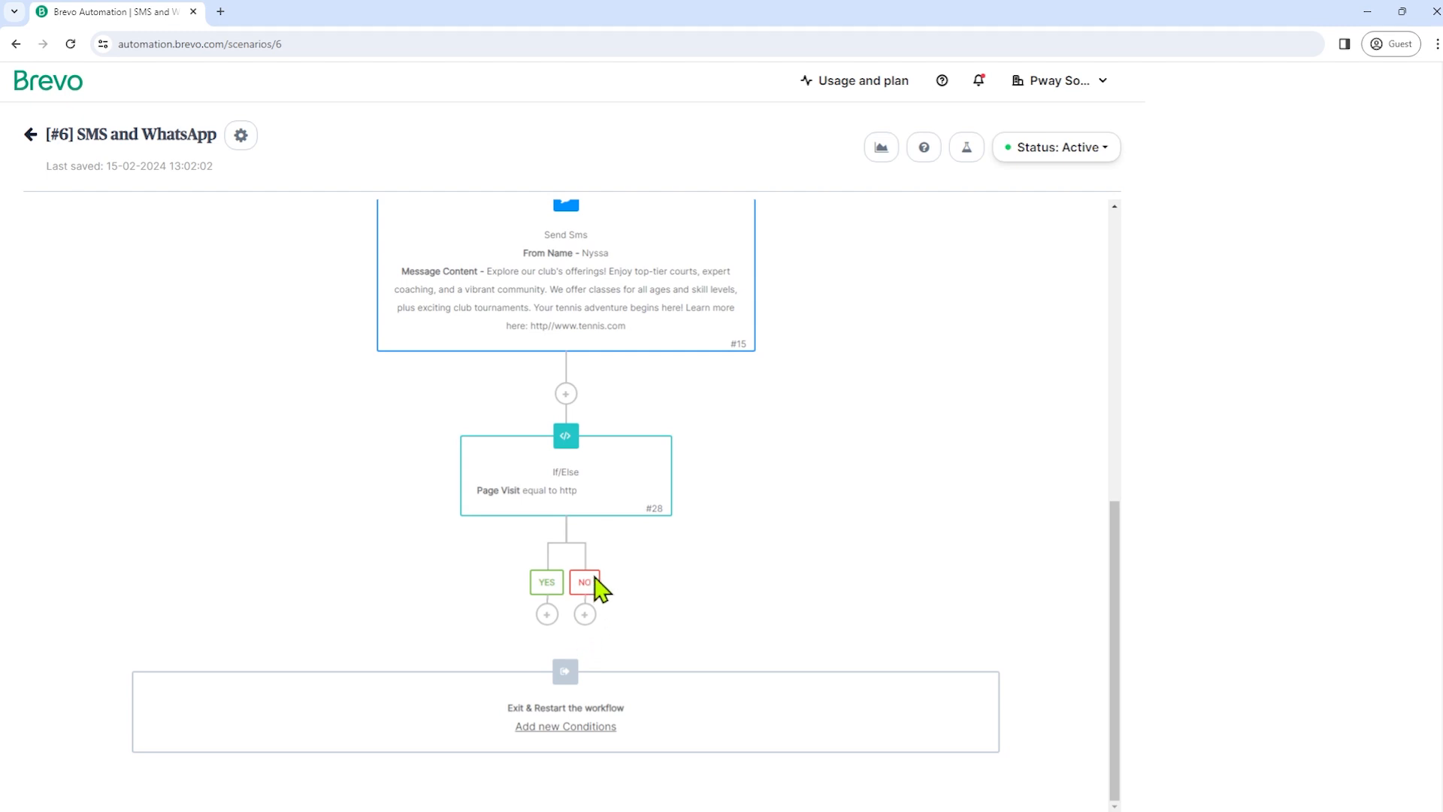
{"action": "left_click", "coordinate": [585, 615]}
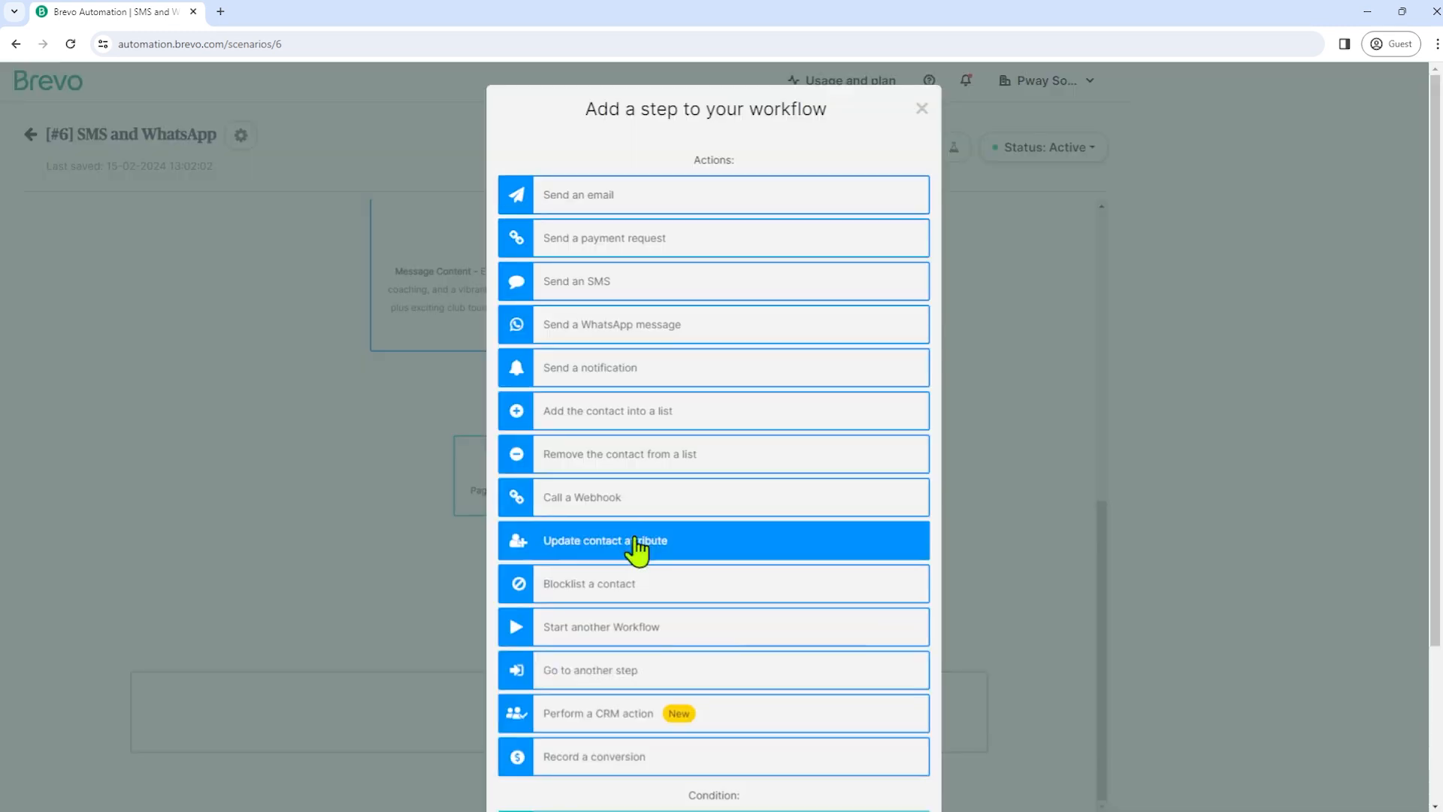
{"action": "left_click", "coordinate": [623, 282]}
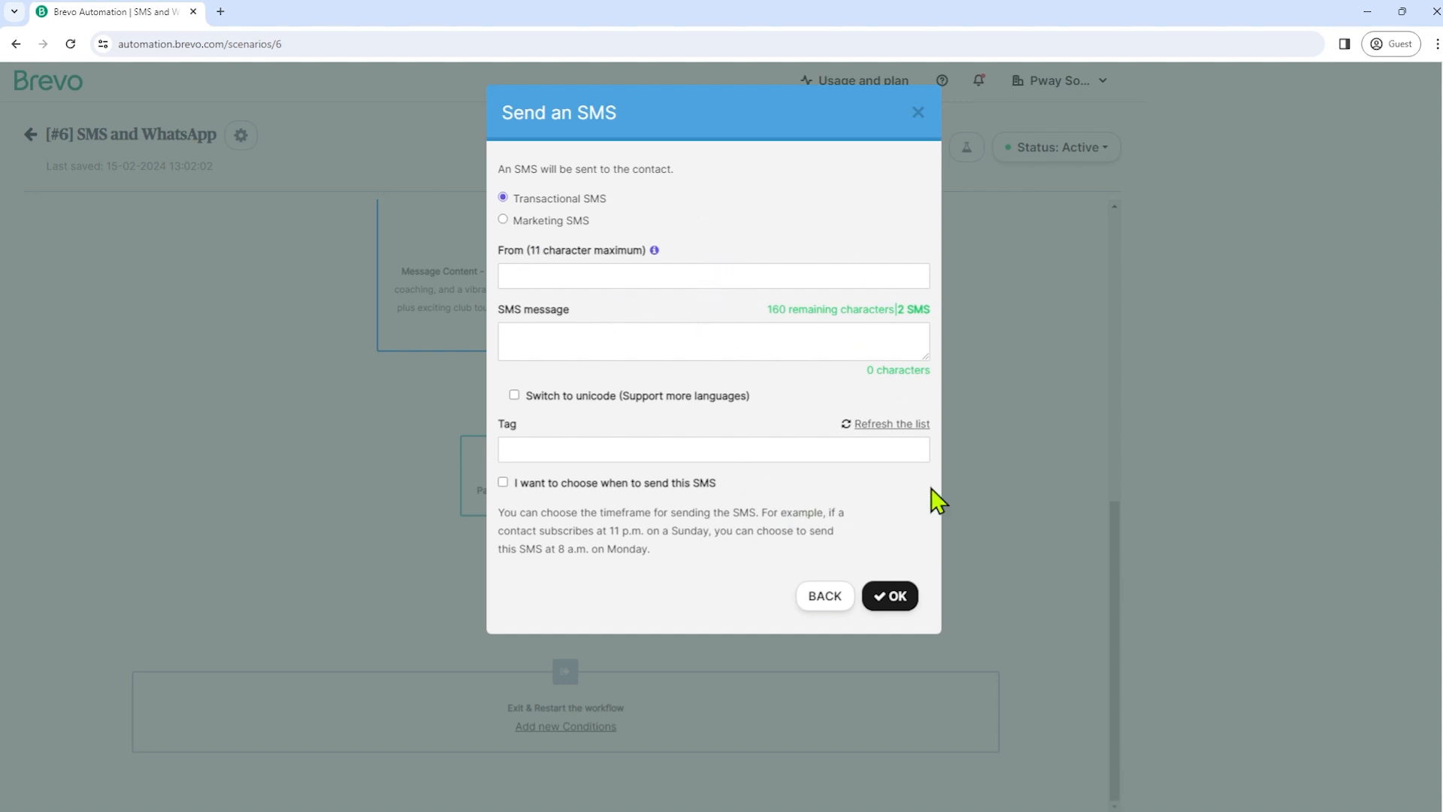
{"action": "left_click", "coordinate": [904, 606]}
{"action": "left_click", "coordinate": [818, 606]}
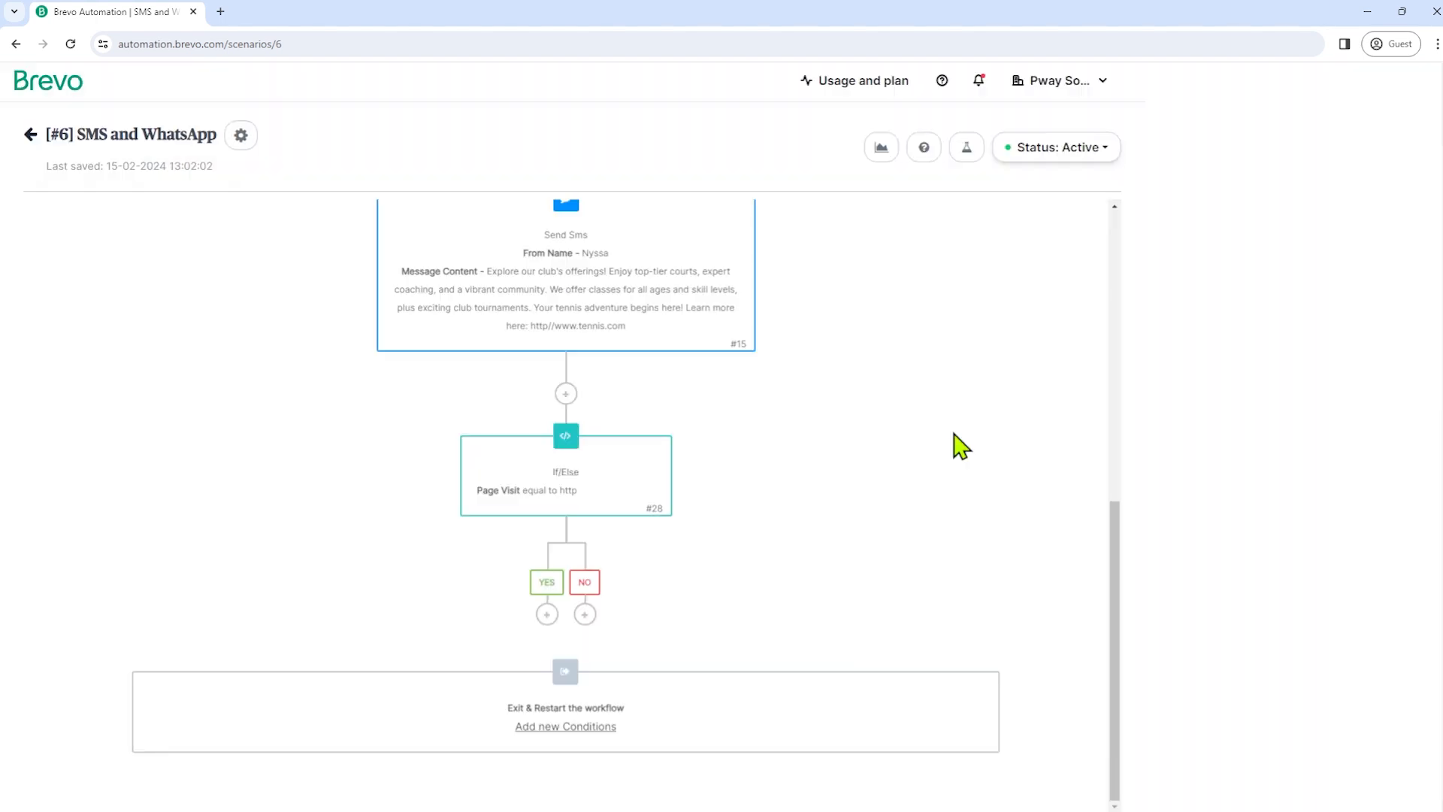